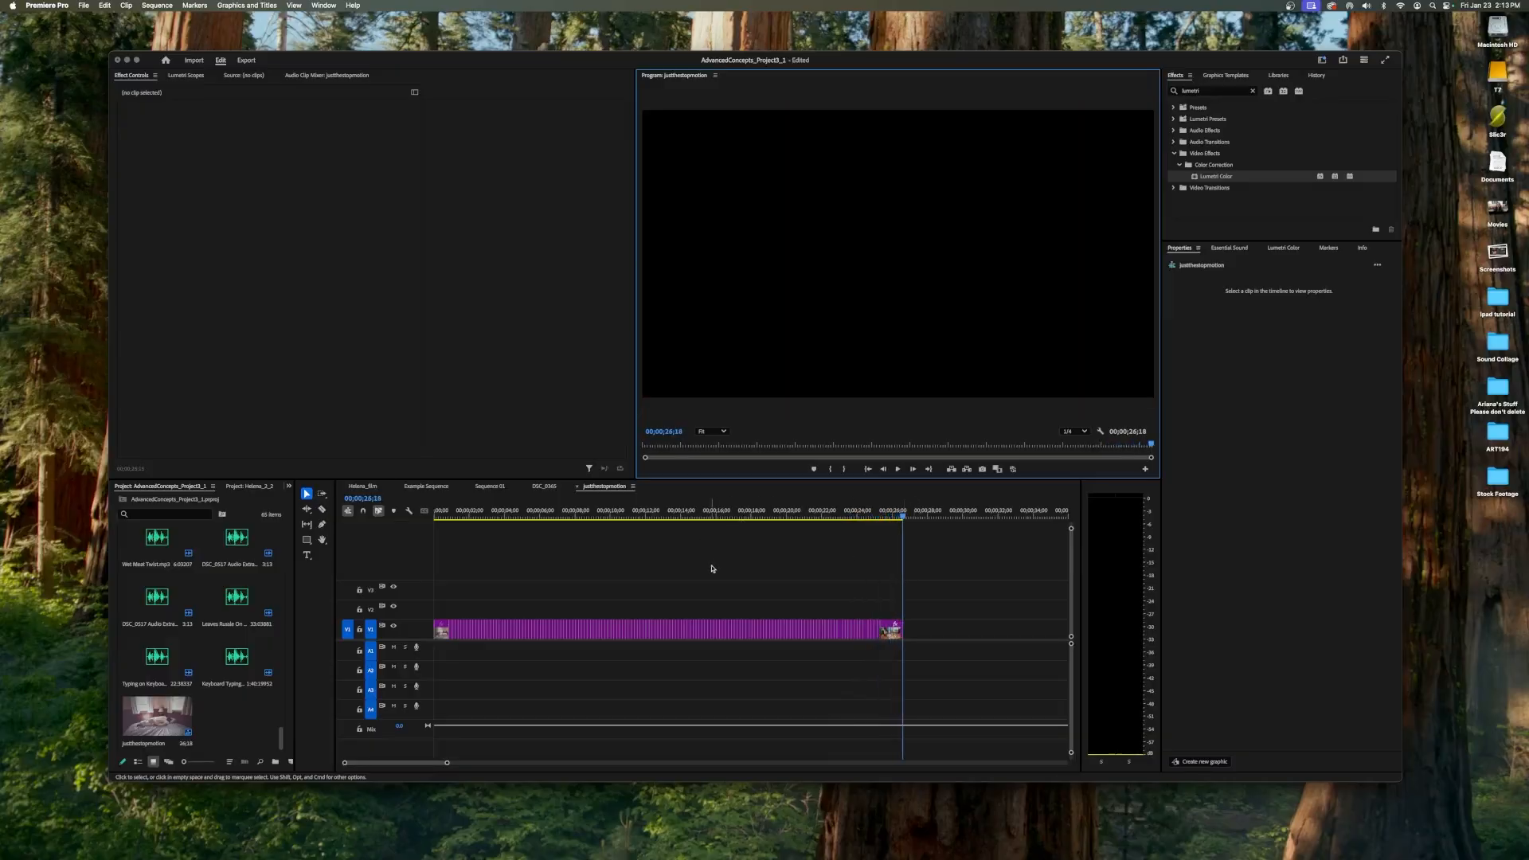
Return the playhead to the sequence start and create an adjustment layer with the default video settings.
{"action": "left_click_drag", "start_coordinate": [902, 514], "coordinate": [402, 522]}
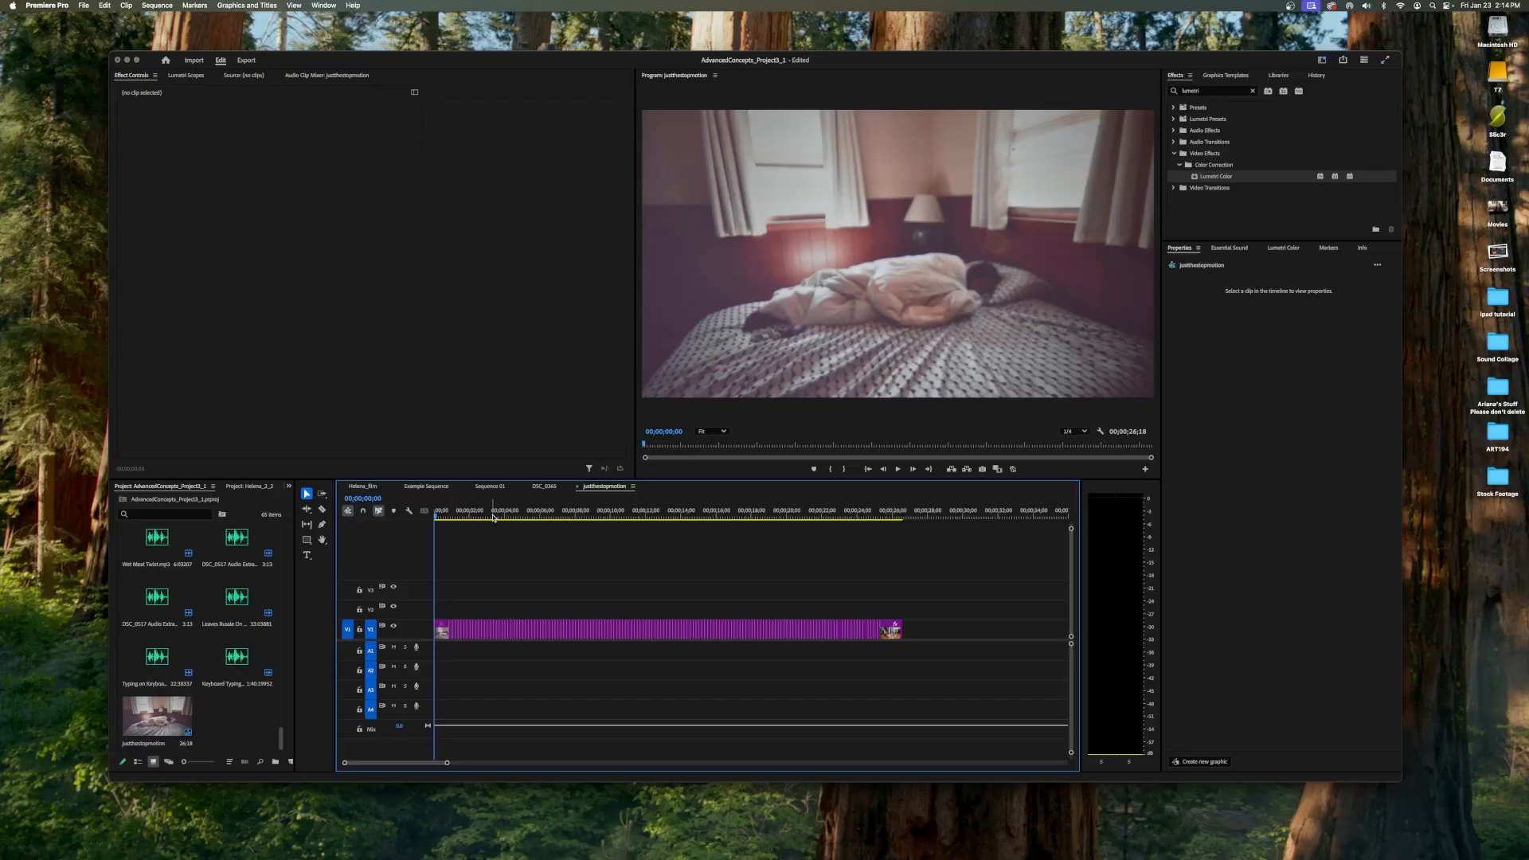
{"action": "left_click", "coordinate": [245, 712]}
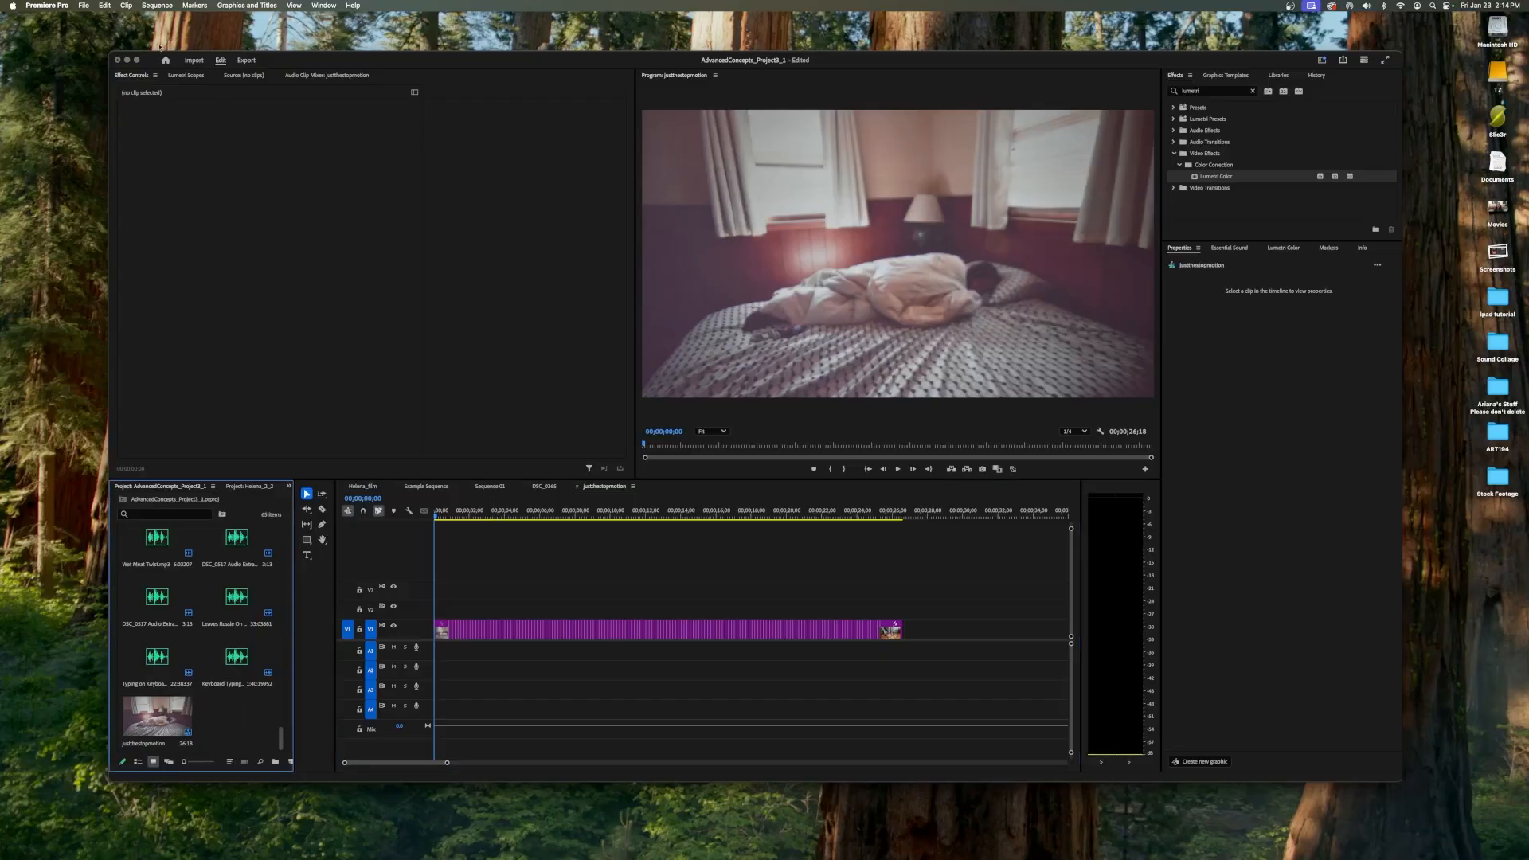
{"action": "left_click", "coordinate": [83, 5]}
{"action": "mouse_move", "coordinate": [184, 20]}
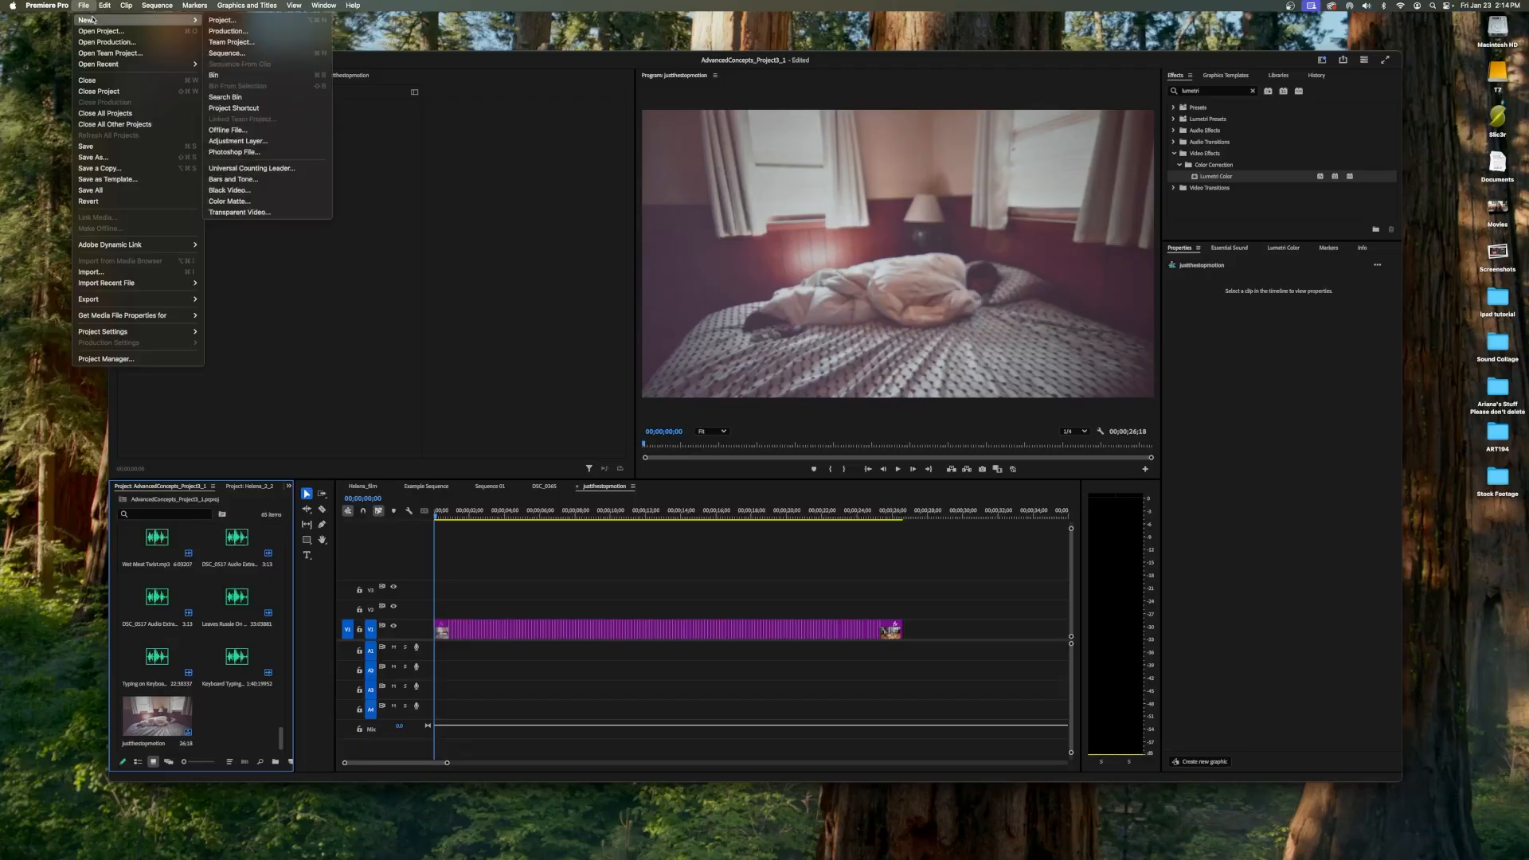
{"action": "left_click", "coordinate": [254, 141]}
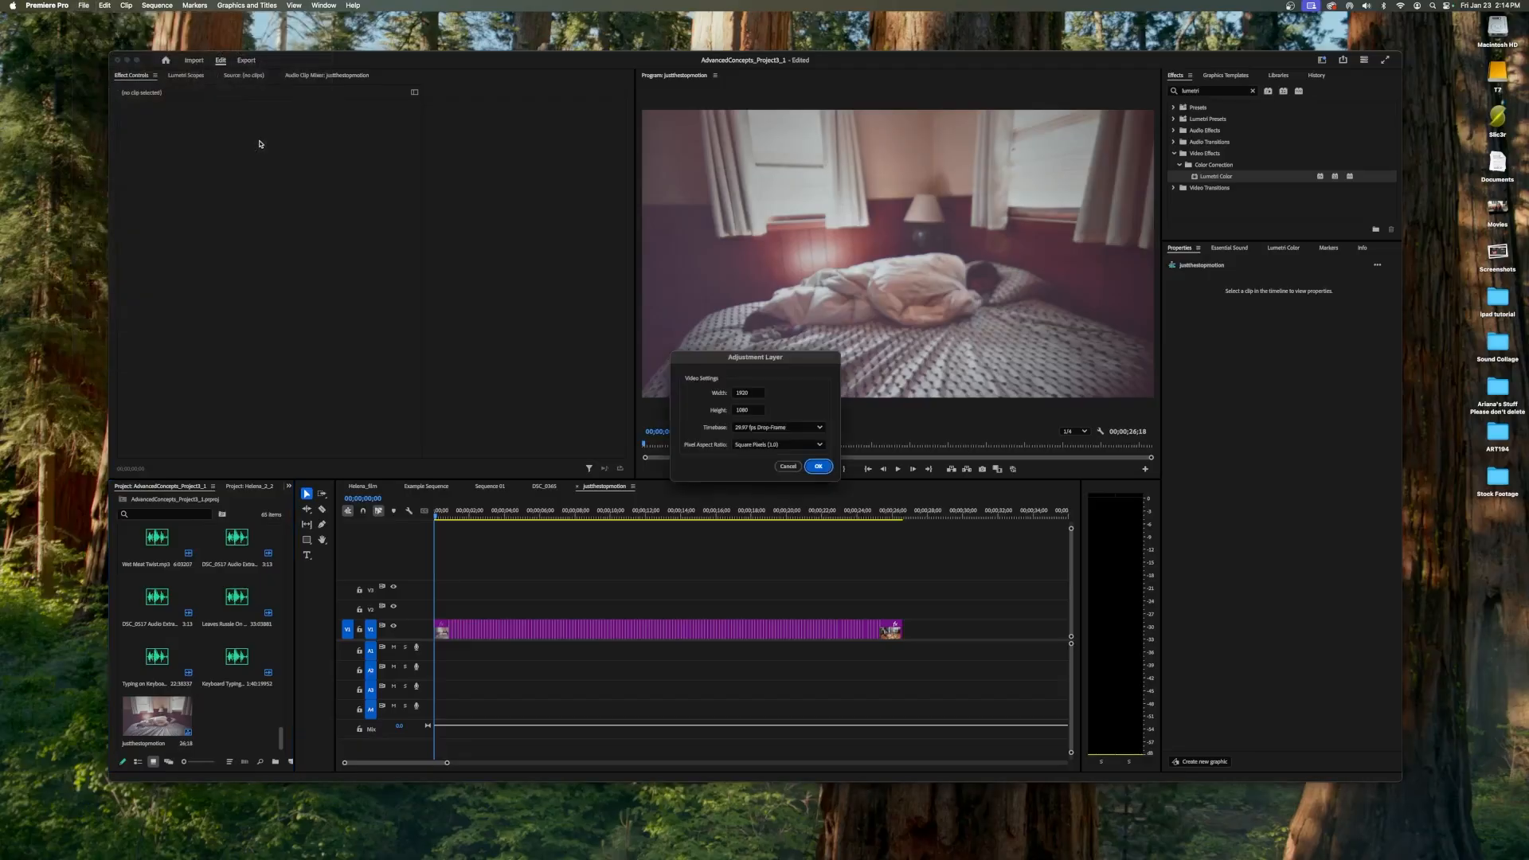
{"action": "left_click", "coordinate": [818, 466]}
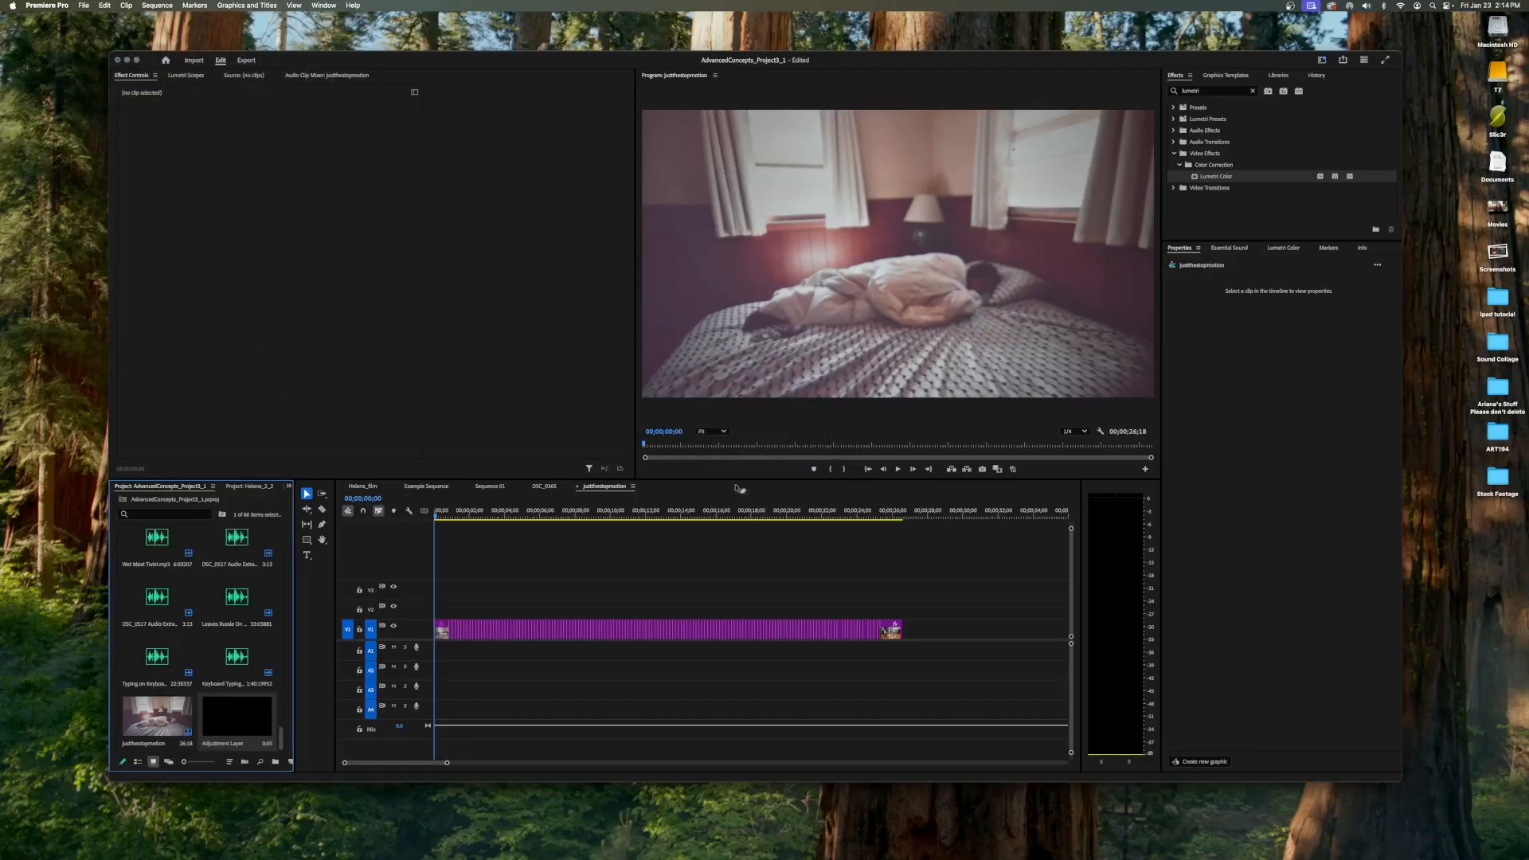
Place the adjustment layer on the track above the stop-motion clips, spanning their full length, and play to about 00;00;02;11.
{"action": "left_click_drag", "start_coordinate": [253, 706], "coordinate": [904, 613]}
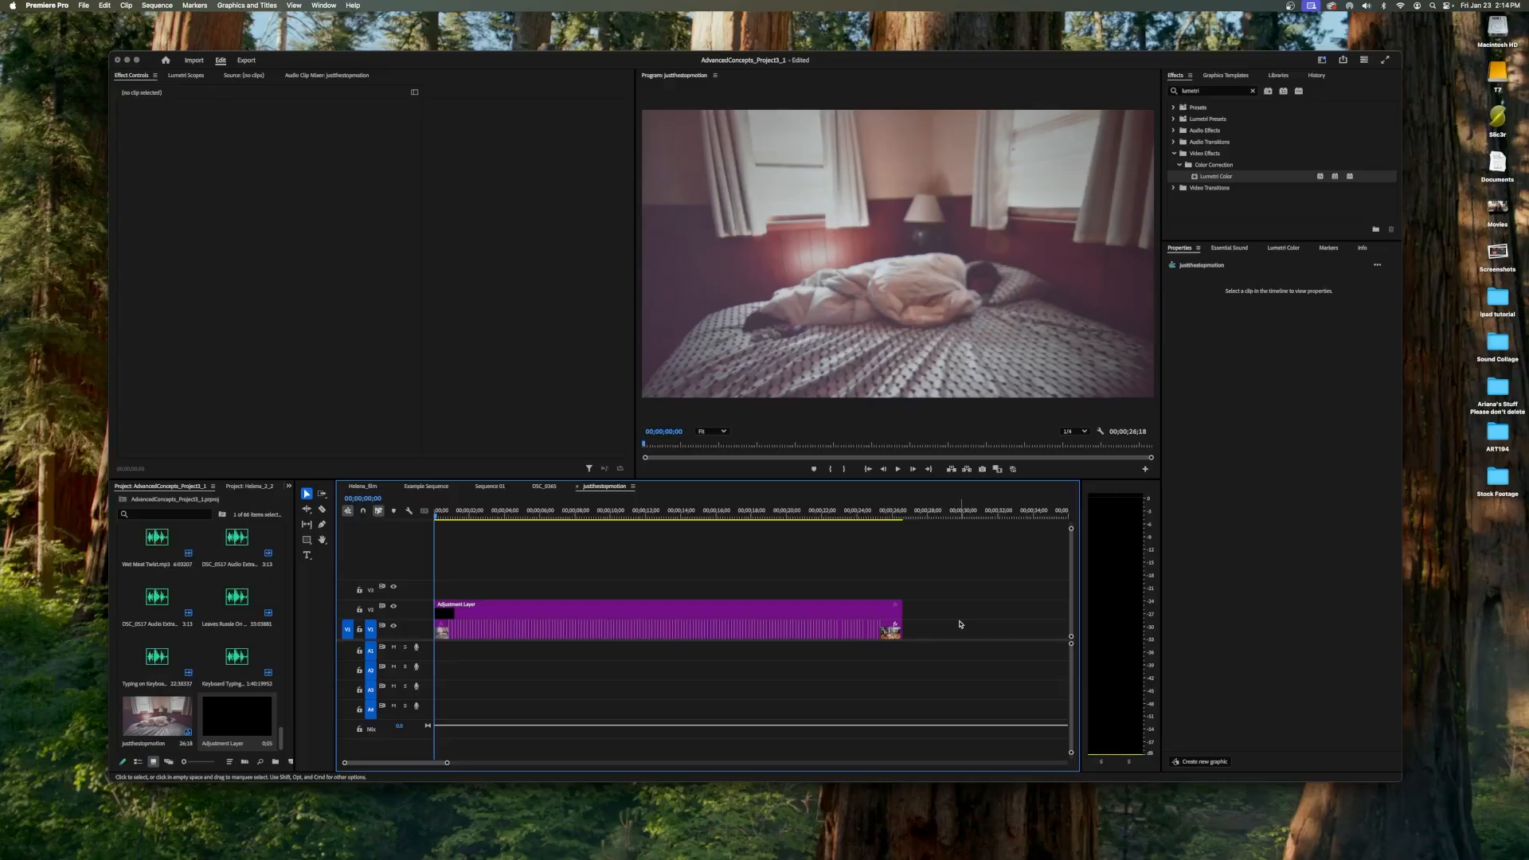
{"action": "key", "text": "space"}
Search the effects for "lumetri" and apply the Lumetri Color video effect to the adjustment layer.
{"action": "left_click", "coordinate": [527, 609]}
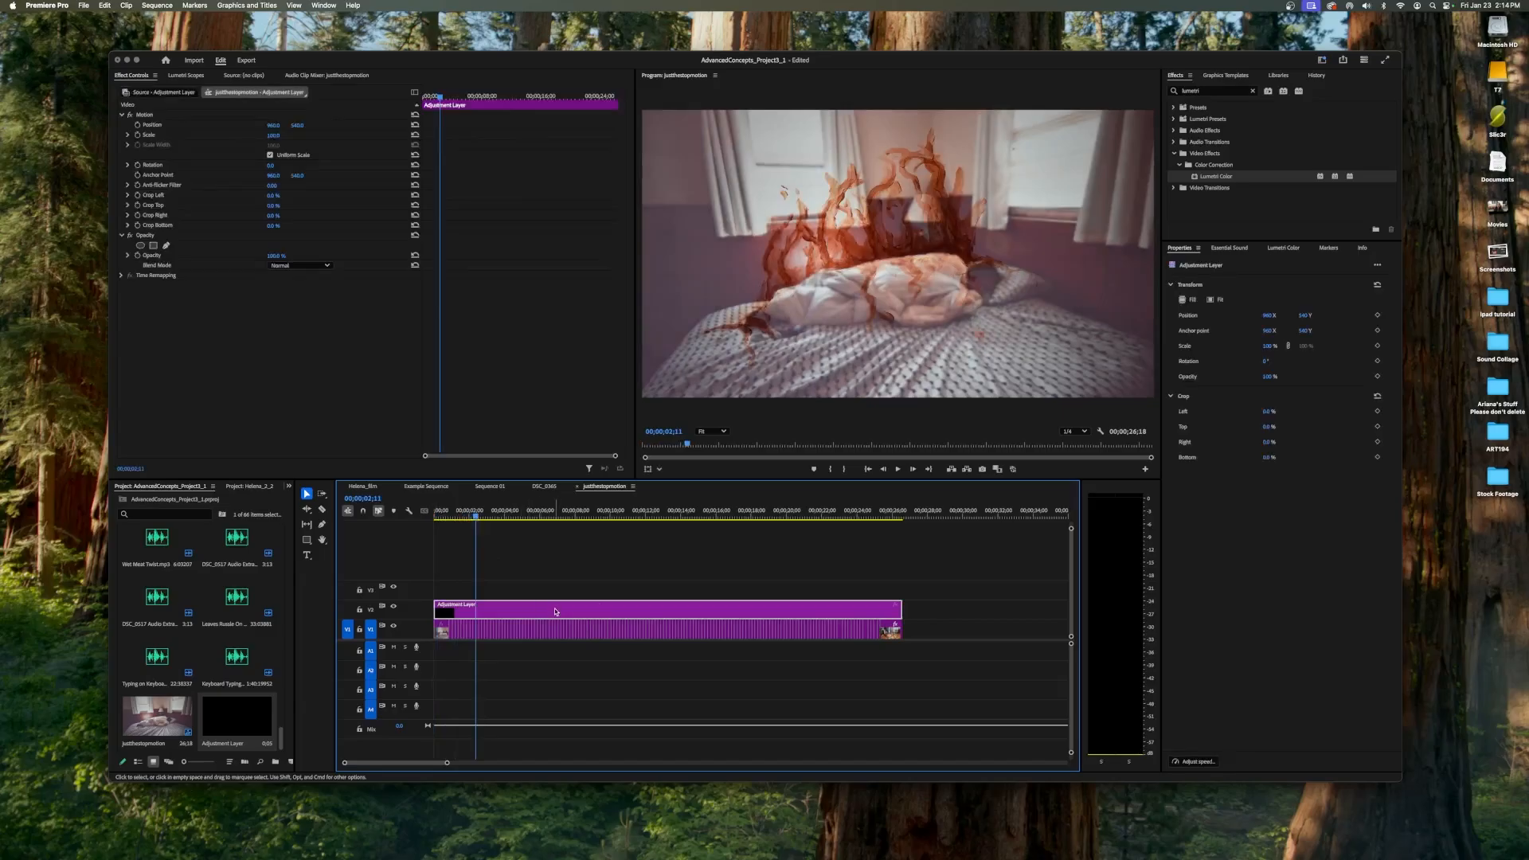
{"action": "left_click", "coordinate": [1226, 92]}
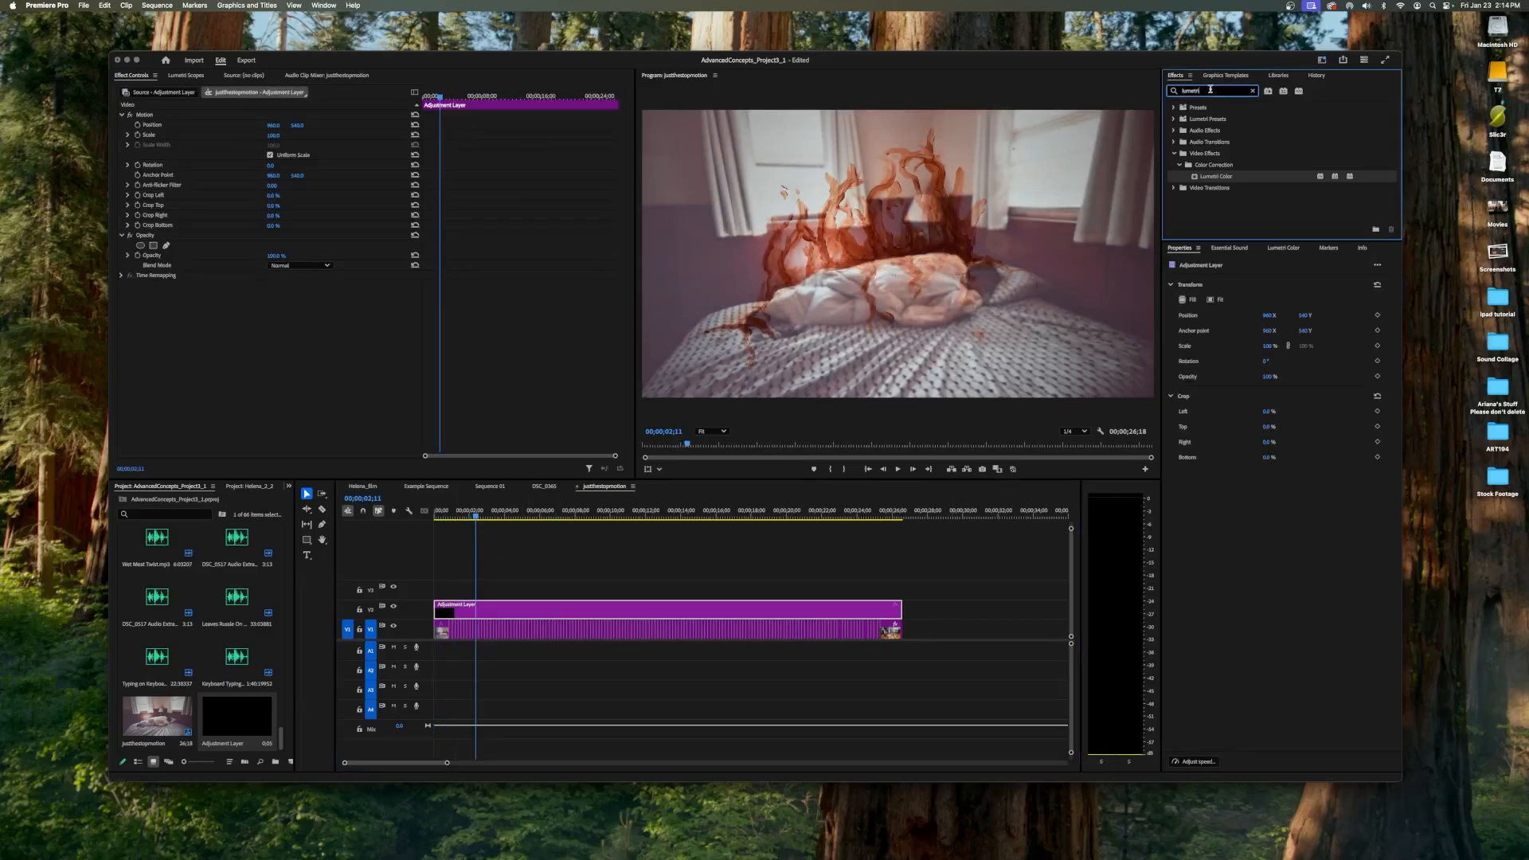
{"action": "key", "text": "BackSpace"}
{"action": "key", "text": "BackSpace"}
{"action": "key", "text": "BackSpace"}
{"action": "key", "text": "BackSpace"}
{"action": "key", "text": "BackSpace"}
{"action": "key", "text": "BackSpace"}
{"action": "key", "text": "BackSpace"}
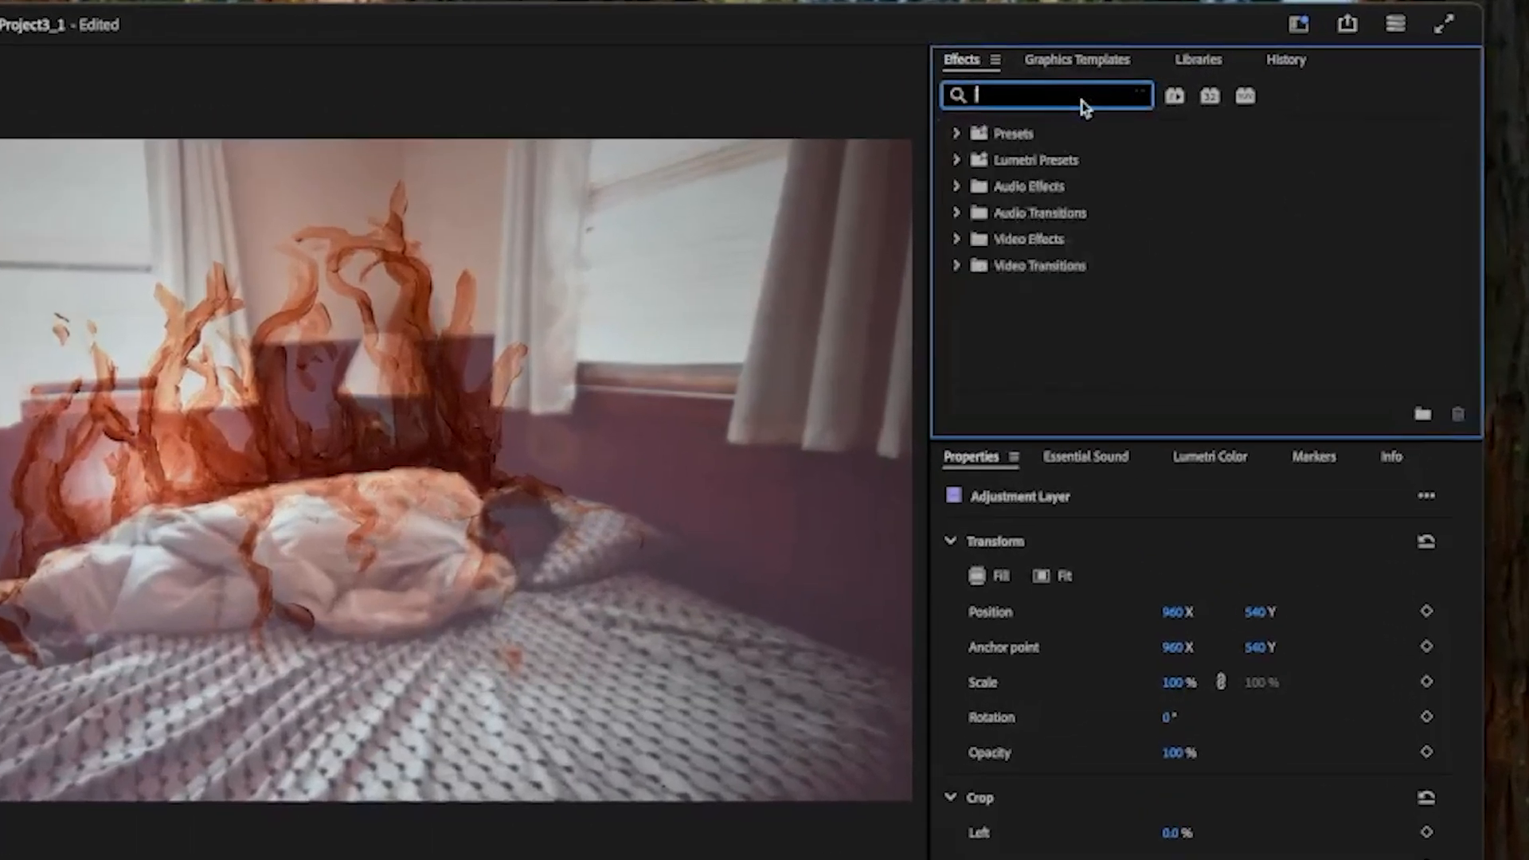
{"action": "type", "text": "lumetr"}
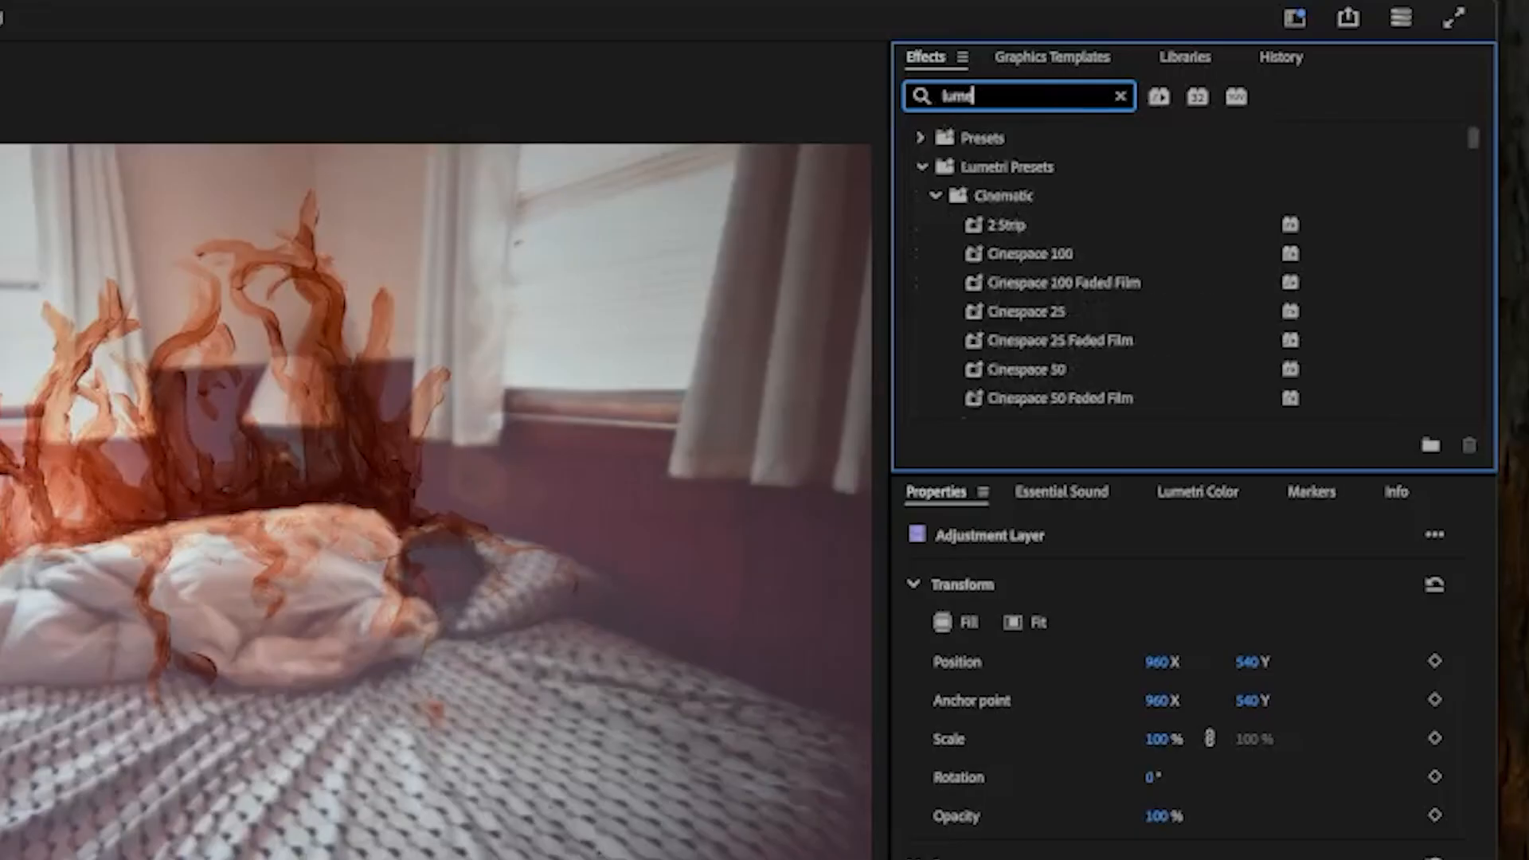
{"action": "type", "text": "i"}
{"action": "scroll", "coordinate": [1051, 135], "scroll_direction": "down", "scroll_amount": 1}
{"action": "scroll", "coordinate": [1035, 155], "scroll_direction": "up", "scroll_amount": 1}
{"action": "left_click", "coordinate": [922, 167]}
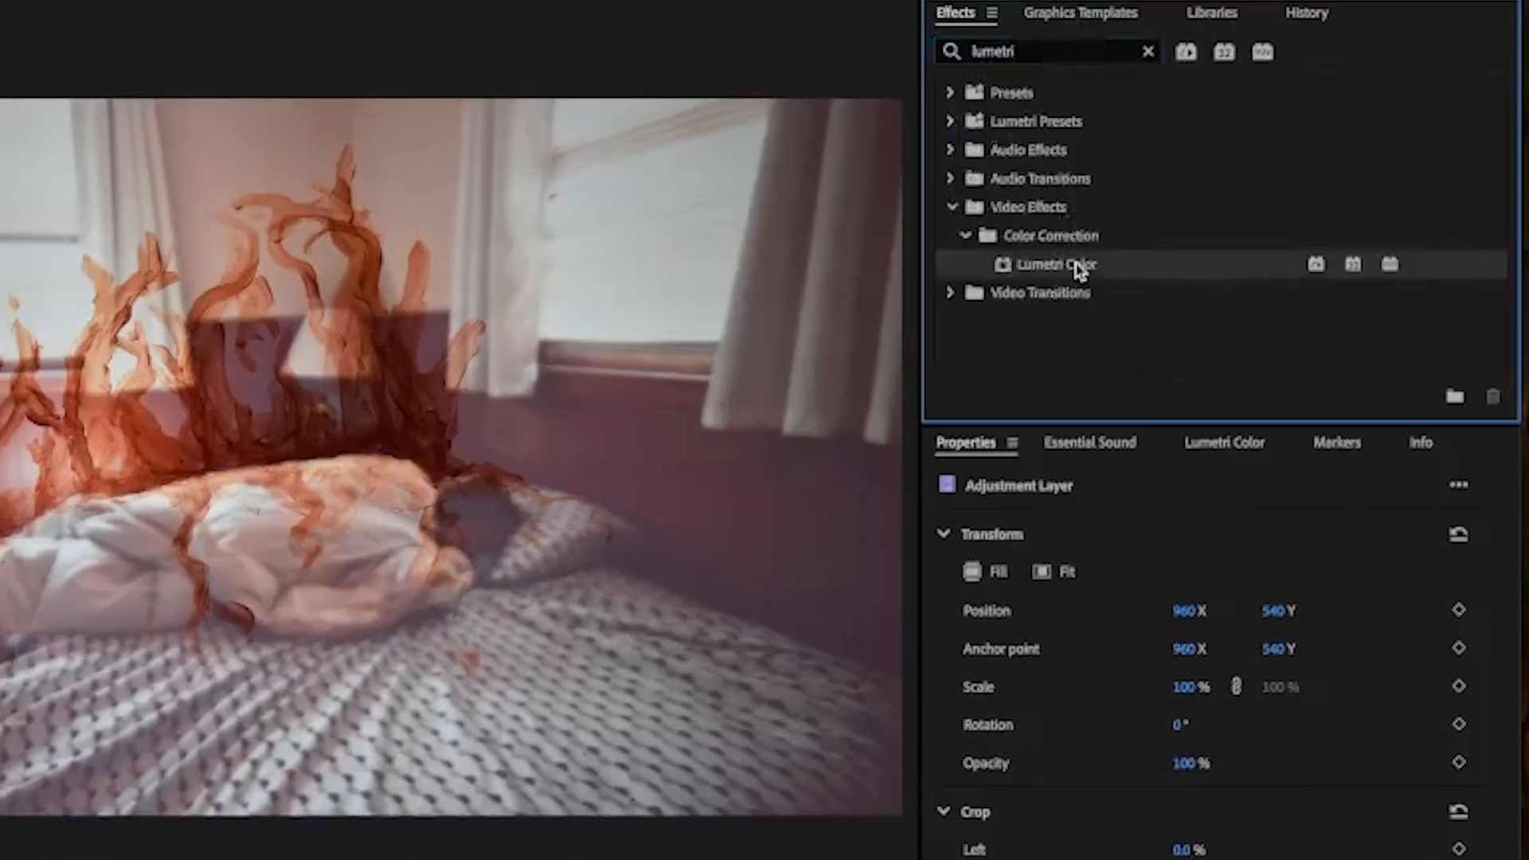
{"action": "left_click_drag", "start_coordinate": [1048, 312], "coordinate": [433, 629]}
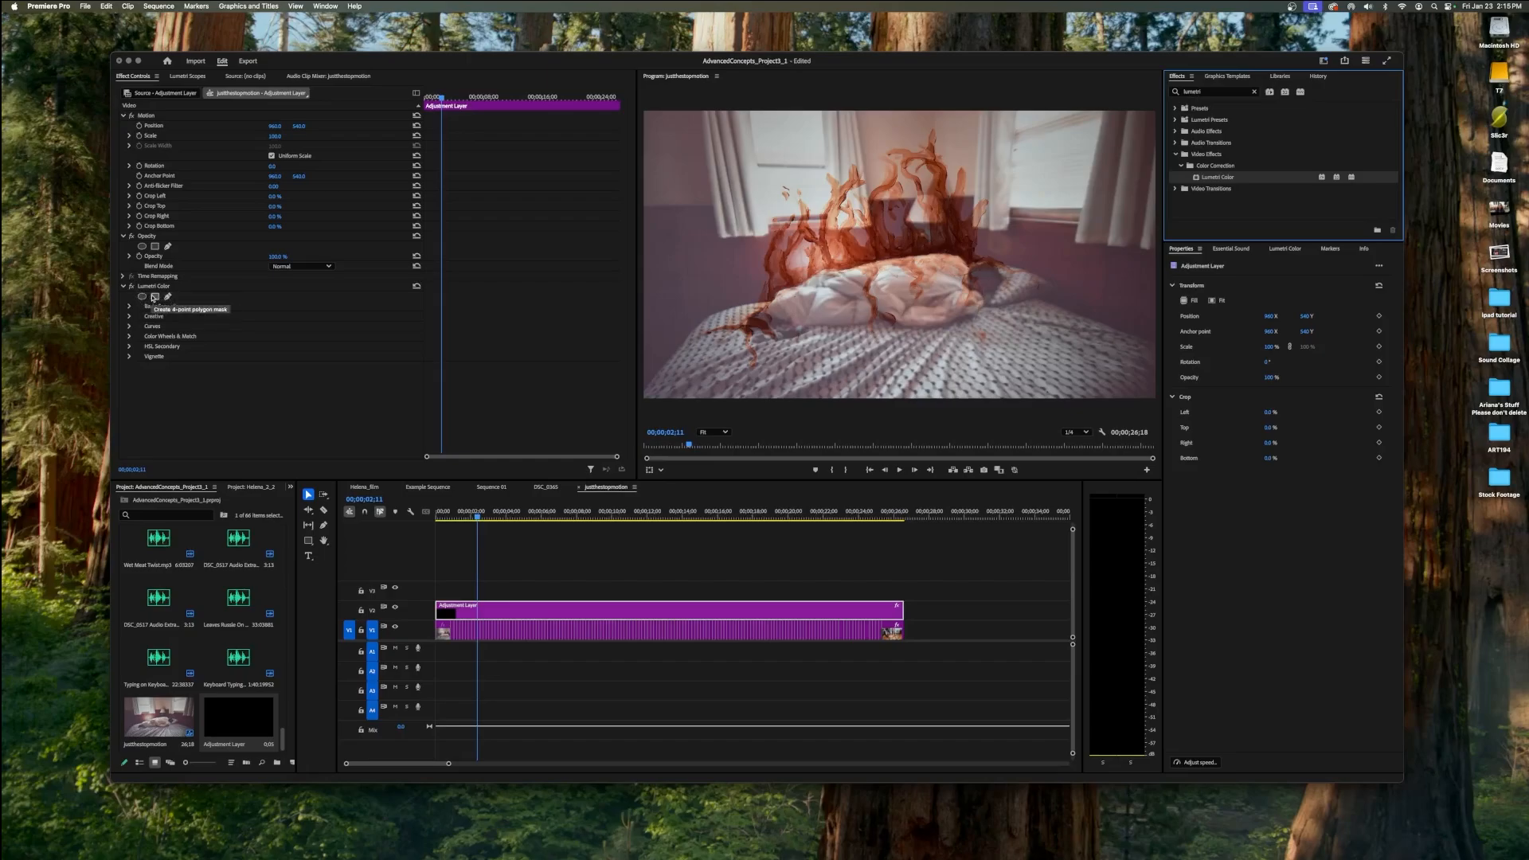
Create a four-point polygon mask on Lumetri Color and position it over the sleeping figure's head and pillow.
{"action": "left_click", "coordinate": [155, 297]}
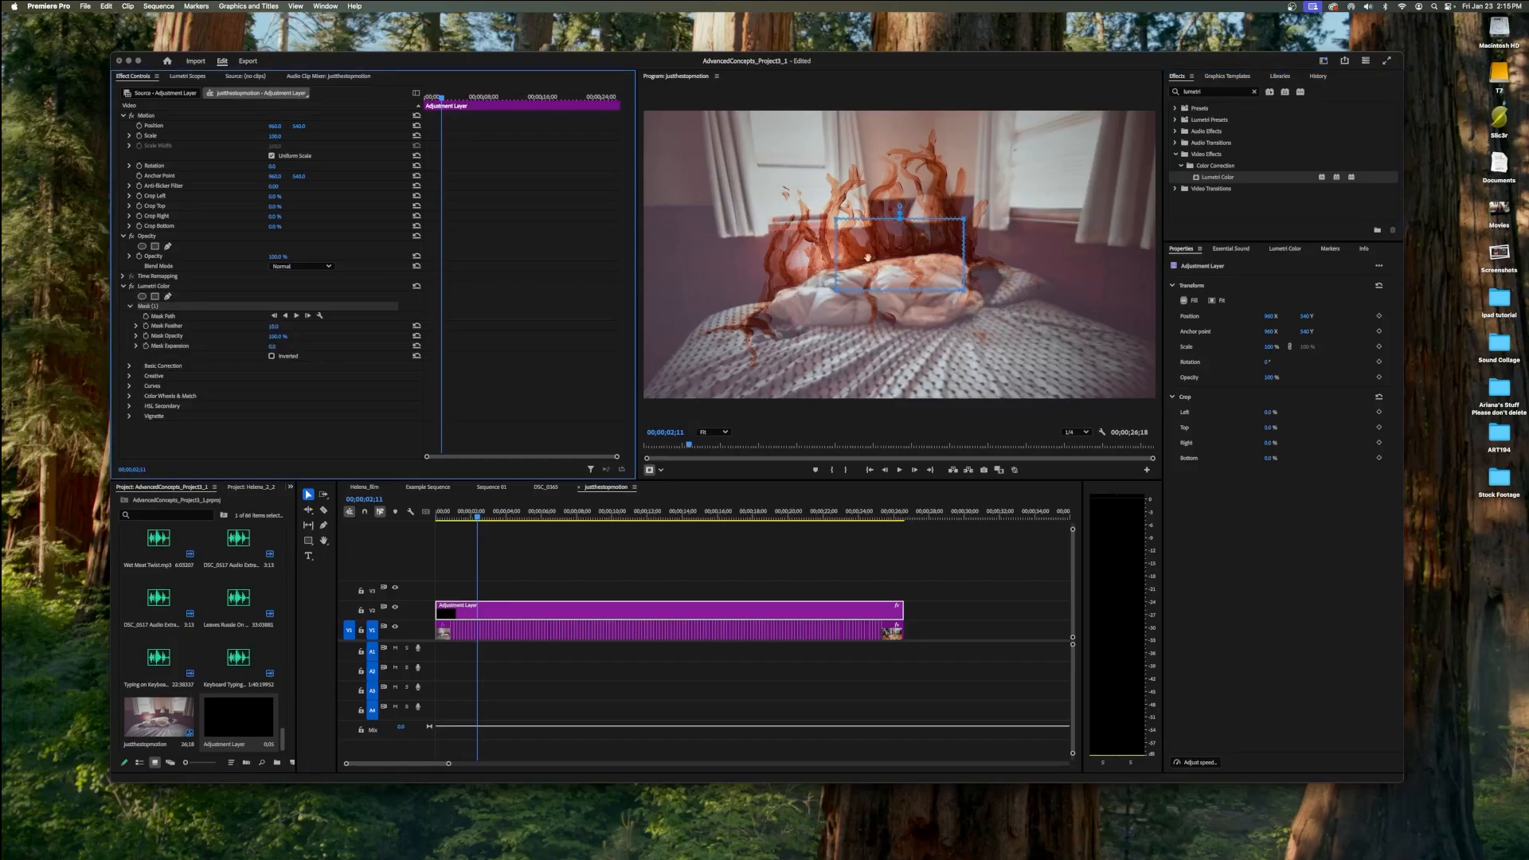
{"action": "left_click", "coordinate": [943, 256]}
{"action": "left_click_drag", "start_coordinate": [943, 257], "coordinate": [1005, 280]}
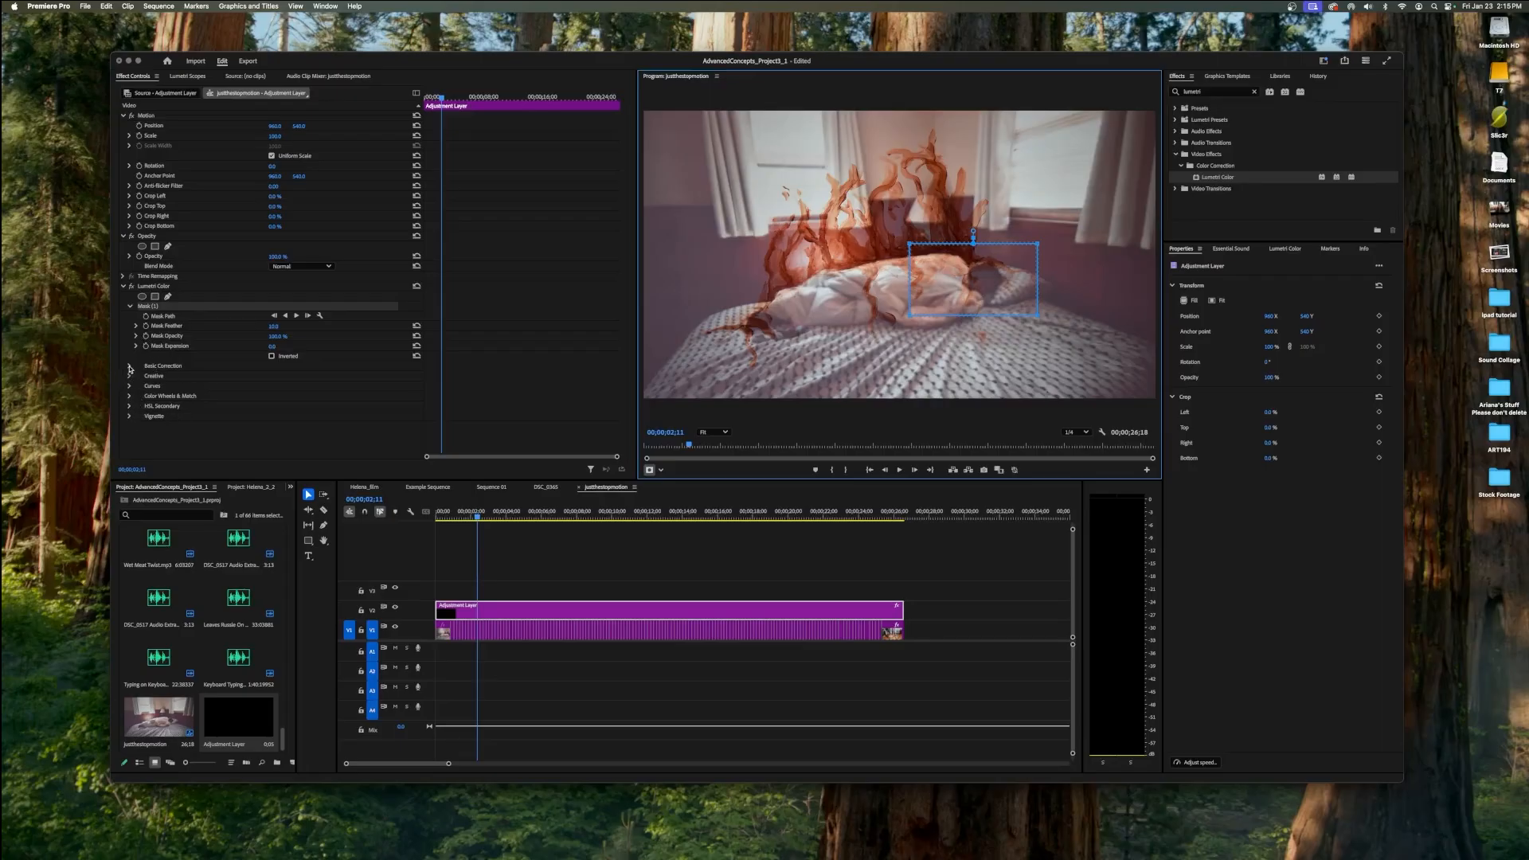
Raise the Contrast and strongly lower the Shadows in Basic Correction for the masked area.
{"action": "left_click", "coordinate": [129, 366]}
{"action": "scroll", "coordinate": [243, 405], "scroll_direction": "down", "scroll_amount": 5}
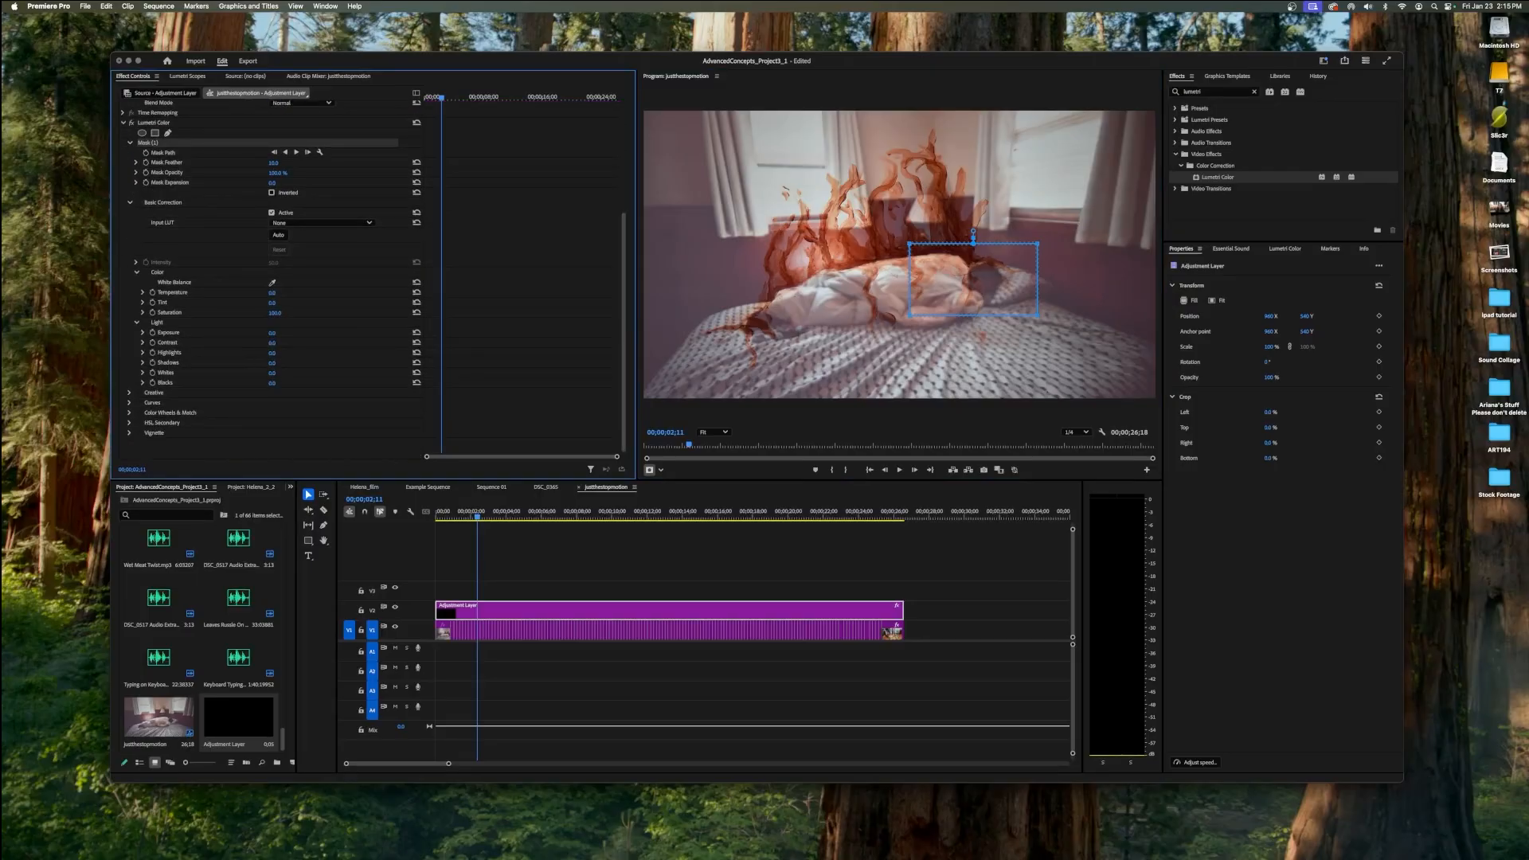
{"action": "left_click_drag", "start_coordinate": [272, 343], "coordinate": [382, 343]}
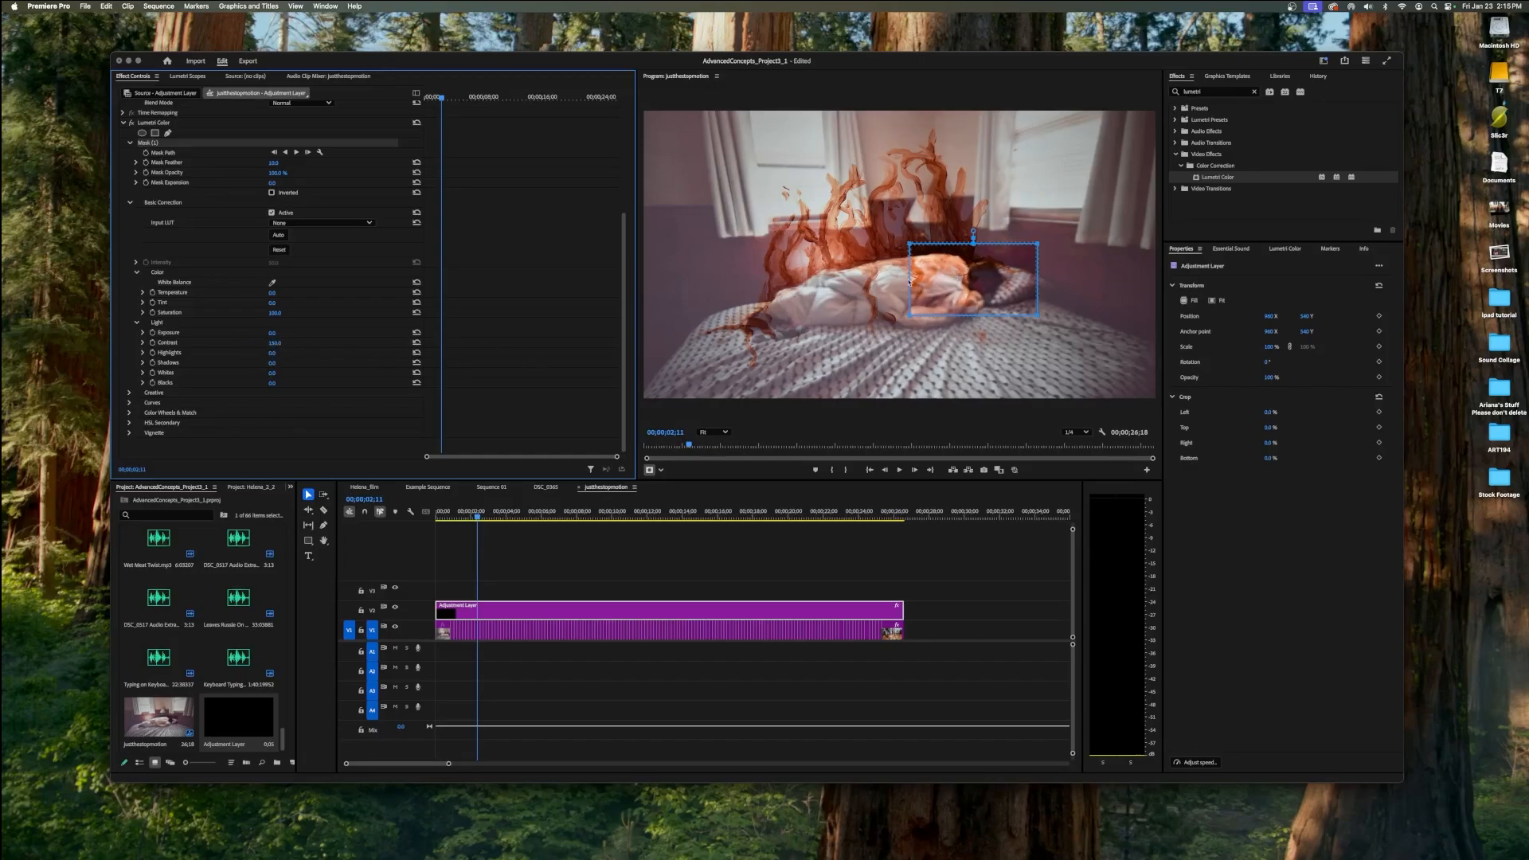
{"action": "left_click_drag", "start_coordinate": [272, 363], "coordinate": [183, 363]}
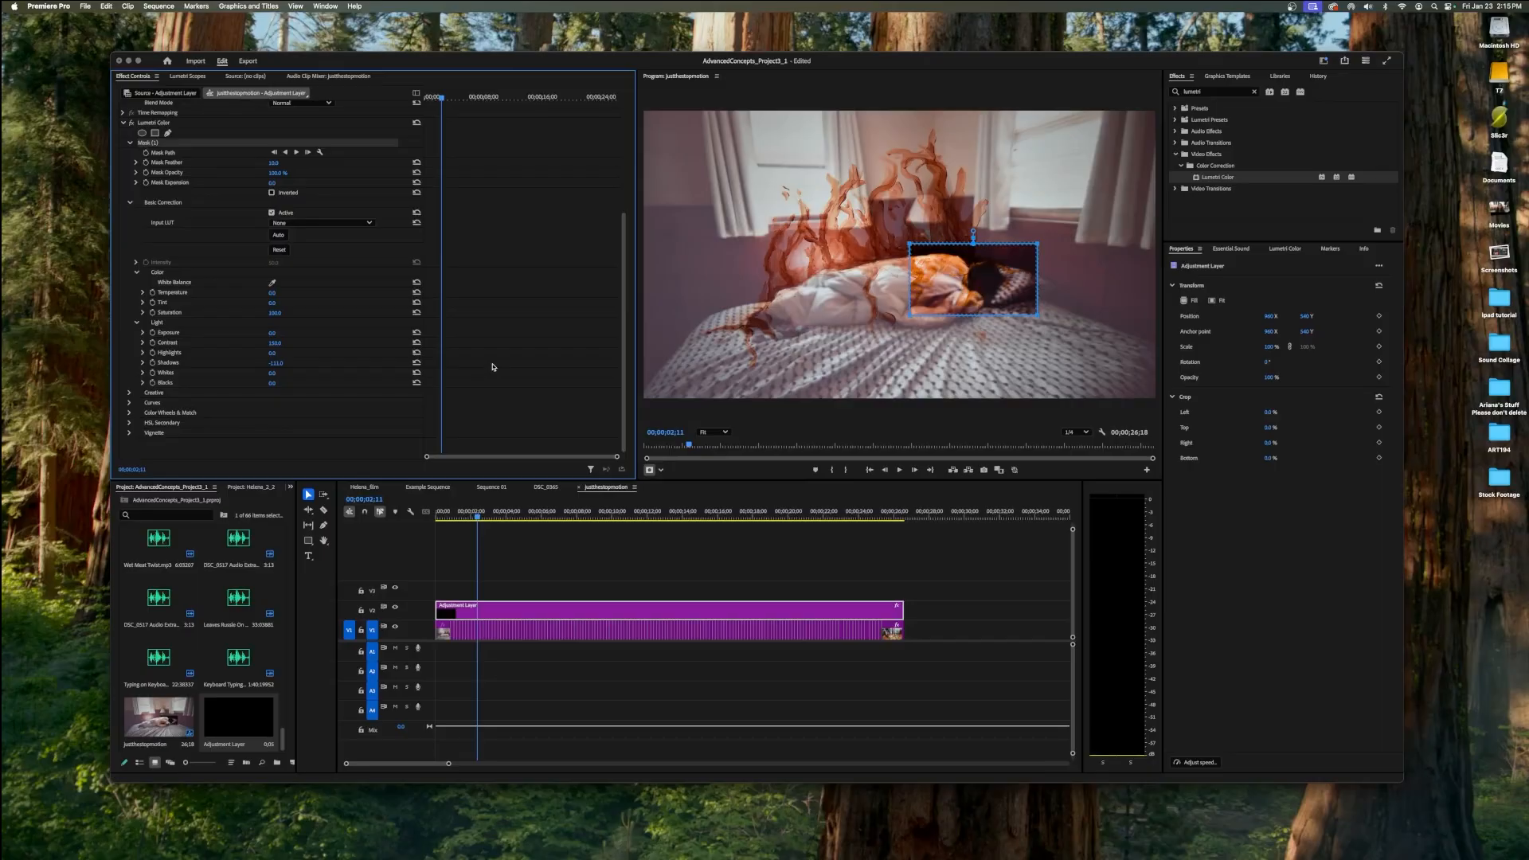
Undo the masked Shadows and Contrast adjustments together with the polygon mask.
{"action": "key", "text": "super+z"}
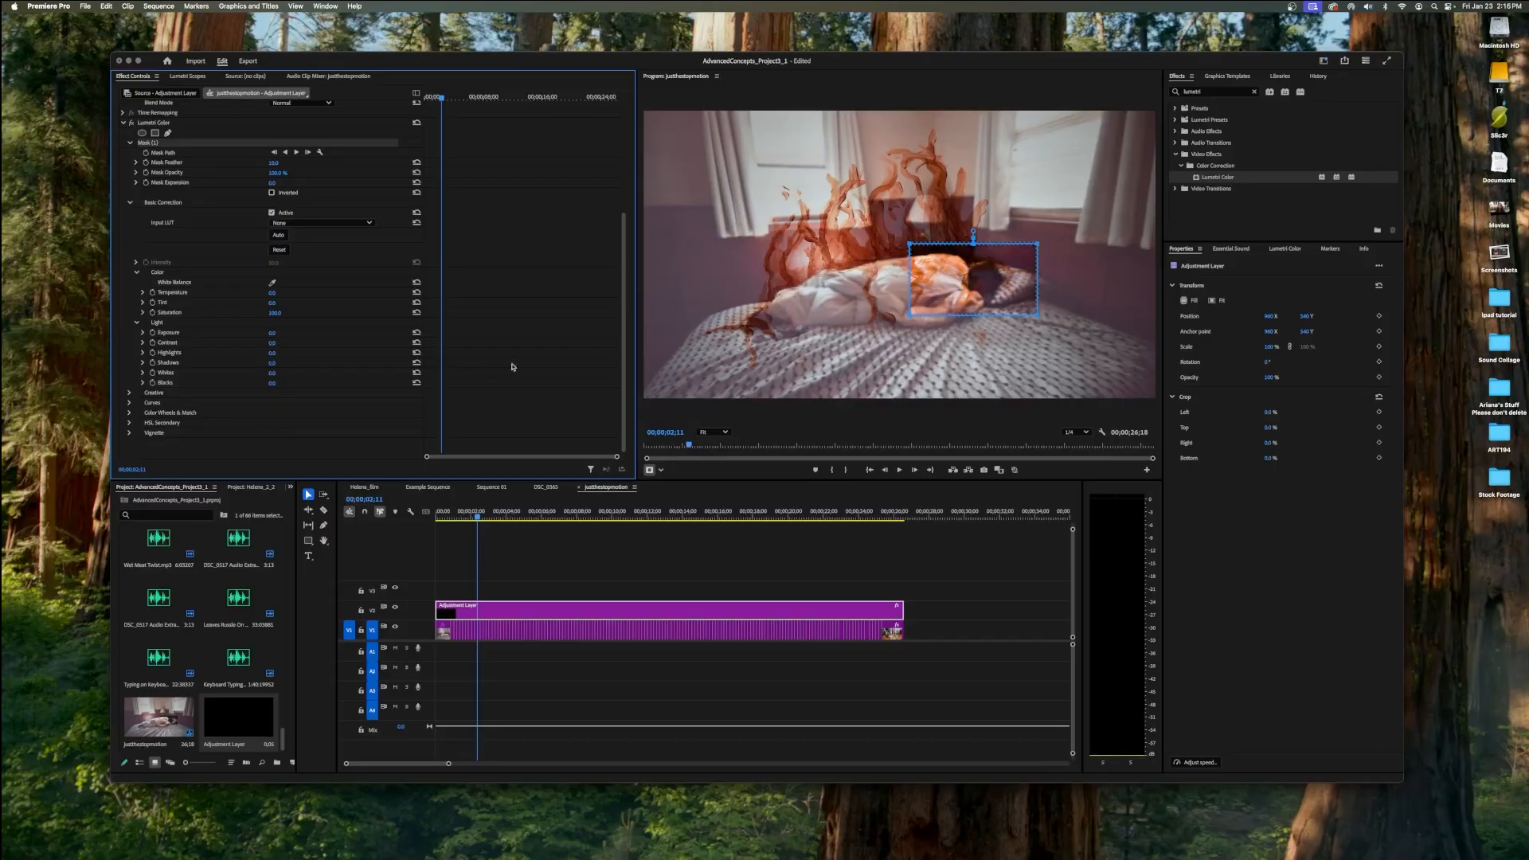
{"action": "key", "text": "super+z"}
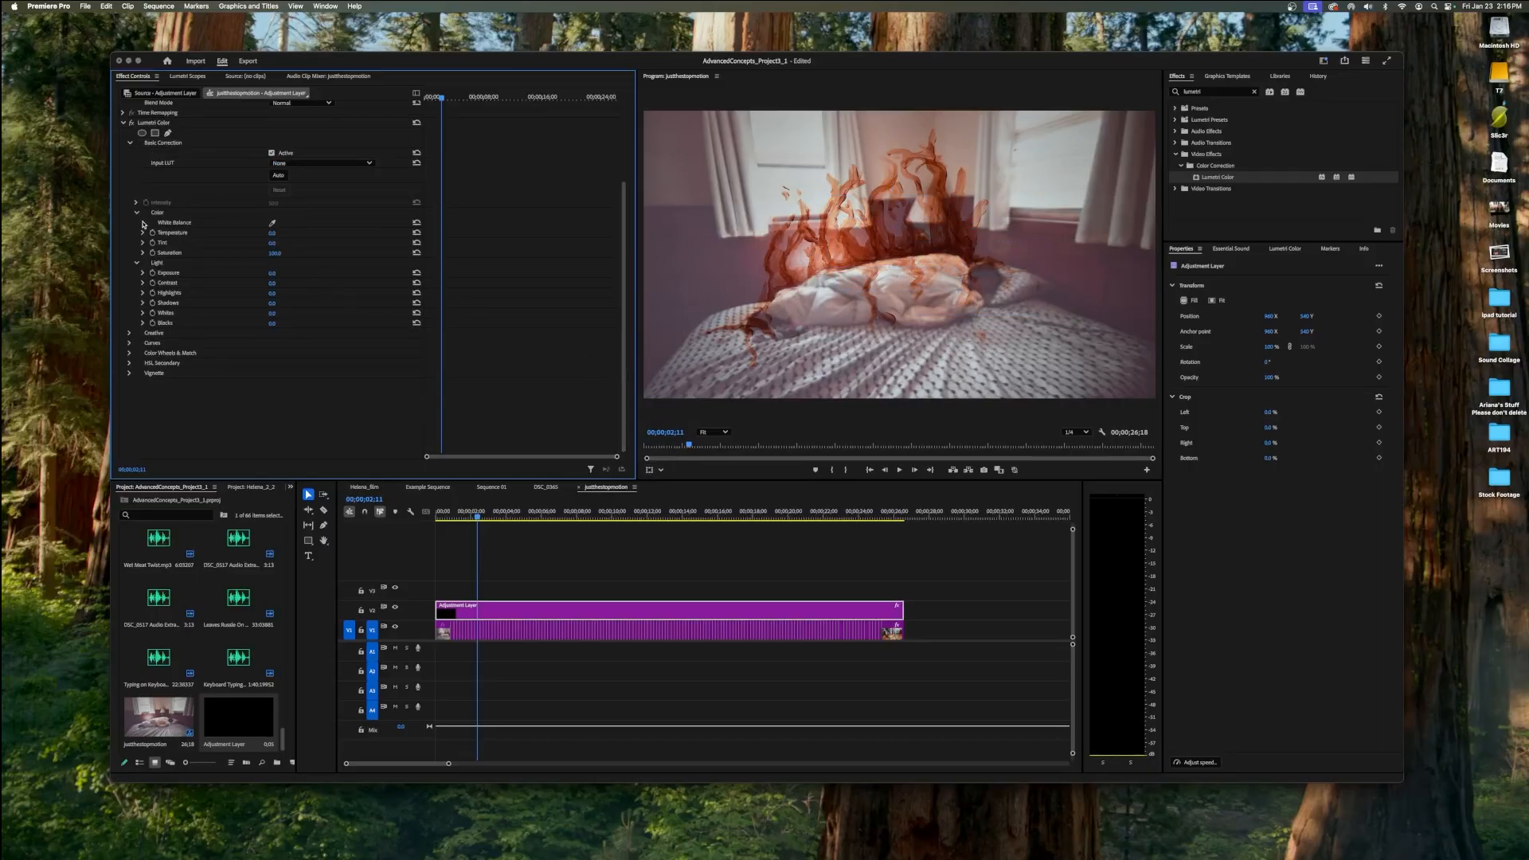
Warm the Temperature and slightly lower the Shadows in the adjustment layer's Basic Correction settings.
{"action": "scroll", "coordinate": [143, 226], "scroll_direction": "up", "scroll_amount": 5}
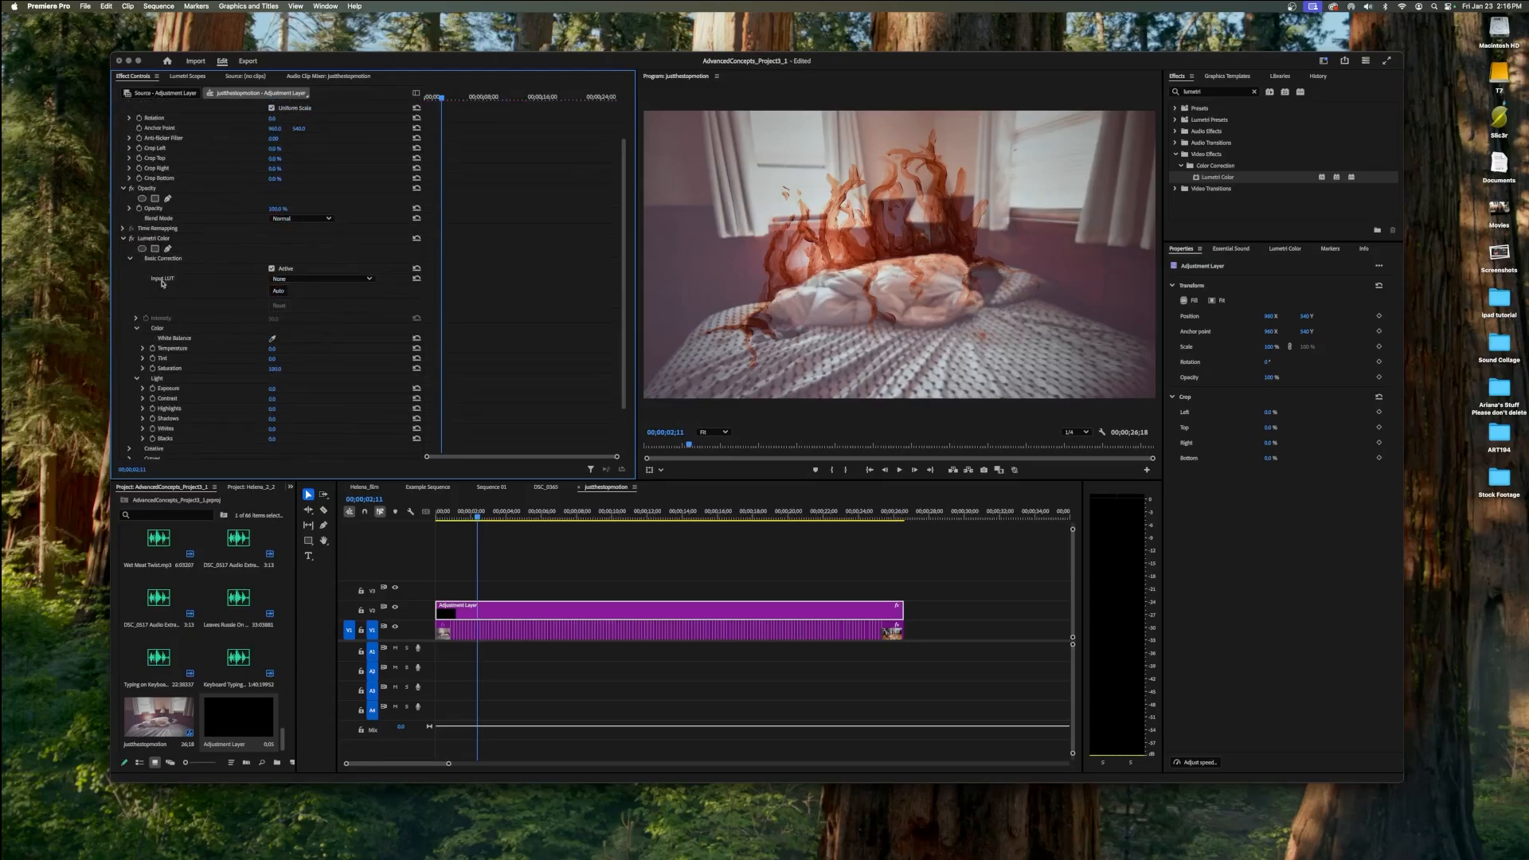
{"action": "scroll", "coordinate": [316, 352], "scroll_direction": "down", "scroll_amount": 2}
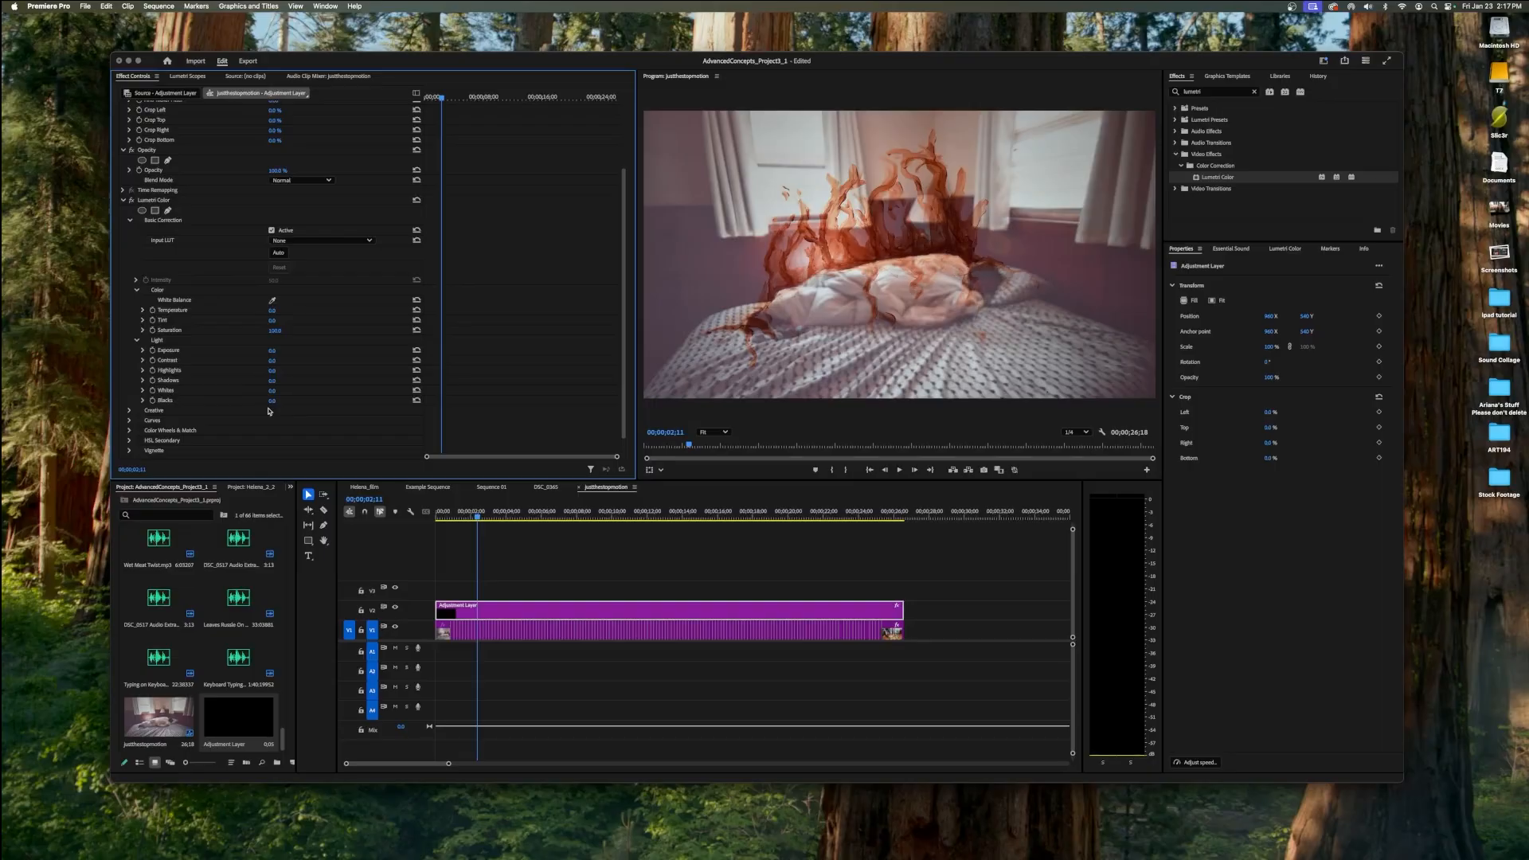
{"action": "left_click_drag", "start_coordinate": [274, 311], "coordinate": [304, 312]}
{"action": "mouse_move", "coordinate": [273, 381]}
{"action": "left_mouse_down"}
{"action": "mouse_move", "coordinate": [392, 381]}
{"action": "mouse_move", "coordinate": [248, 381]}
{"action": "left_mouse_up"}
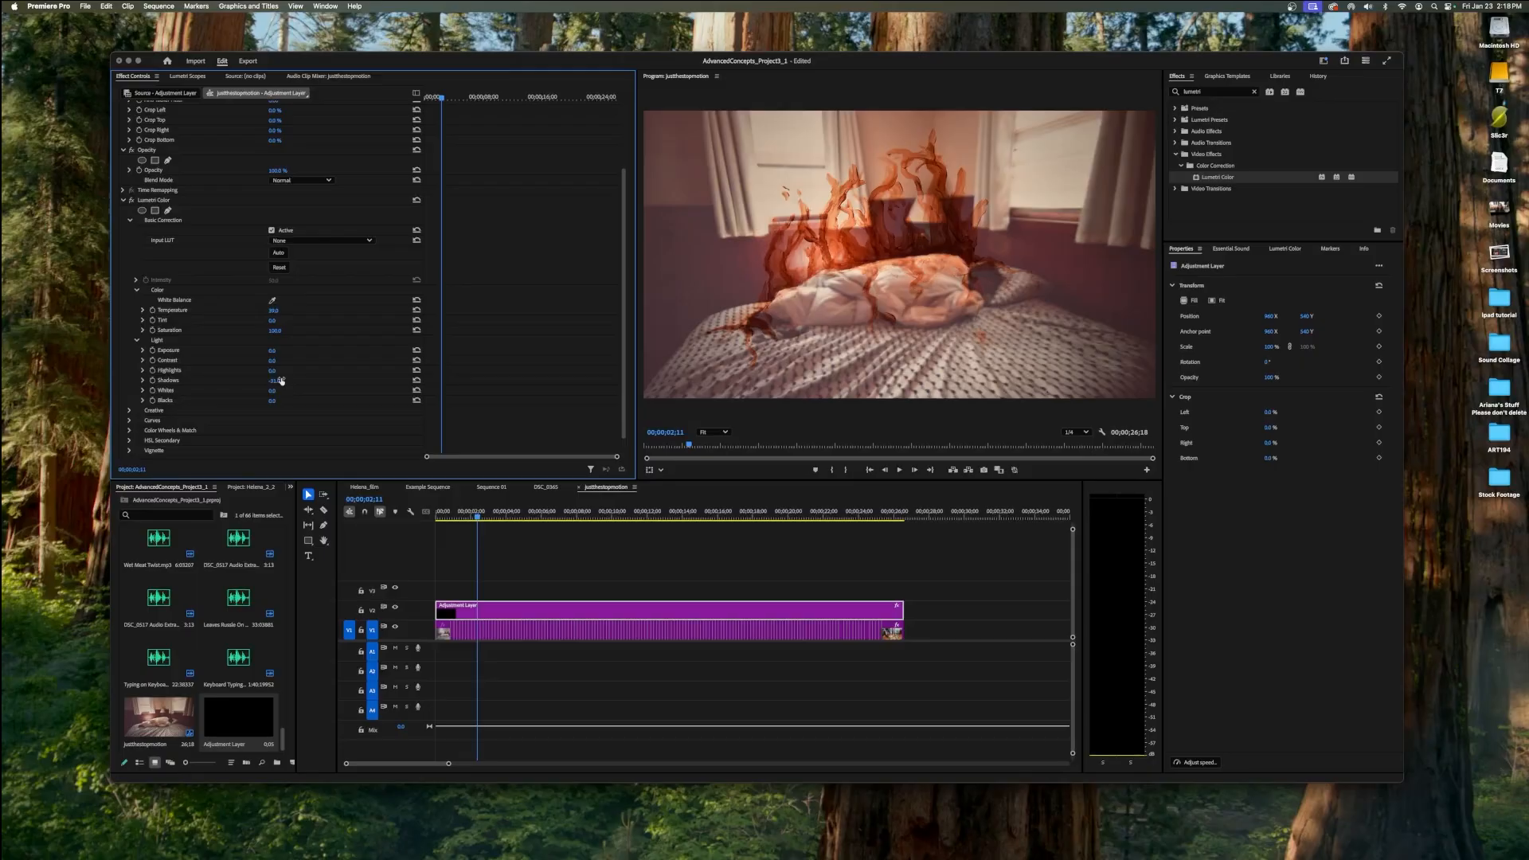
Sample the white balance with the eyedropper, then test the colour extremes and settle Temperature at about -7 and Tint at about 14.
{"action": "left_click", "coordinate": [273, 302]}
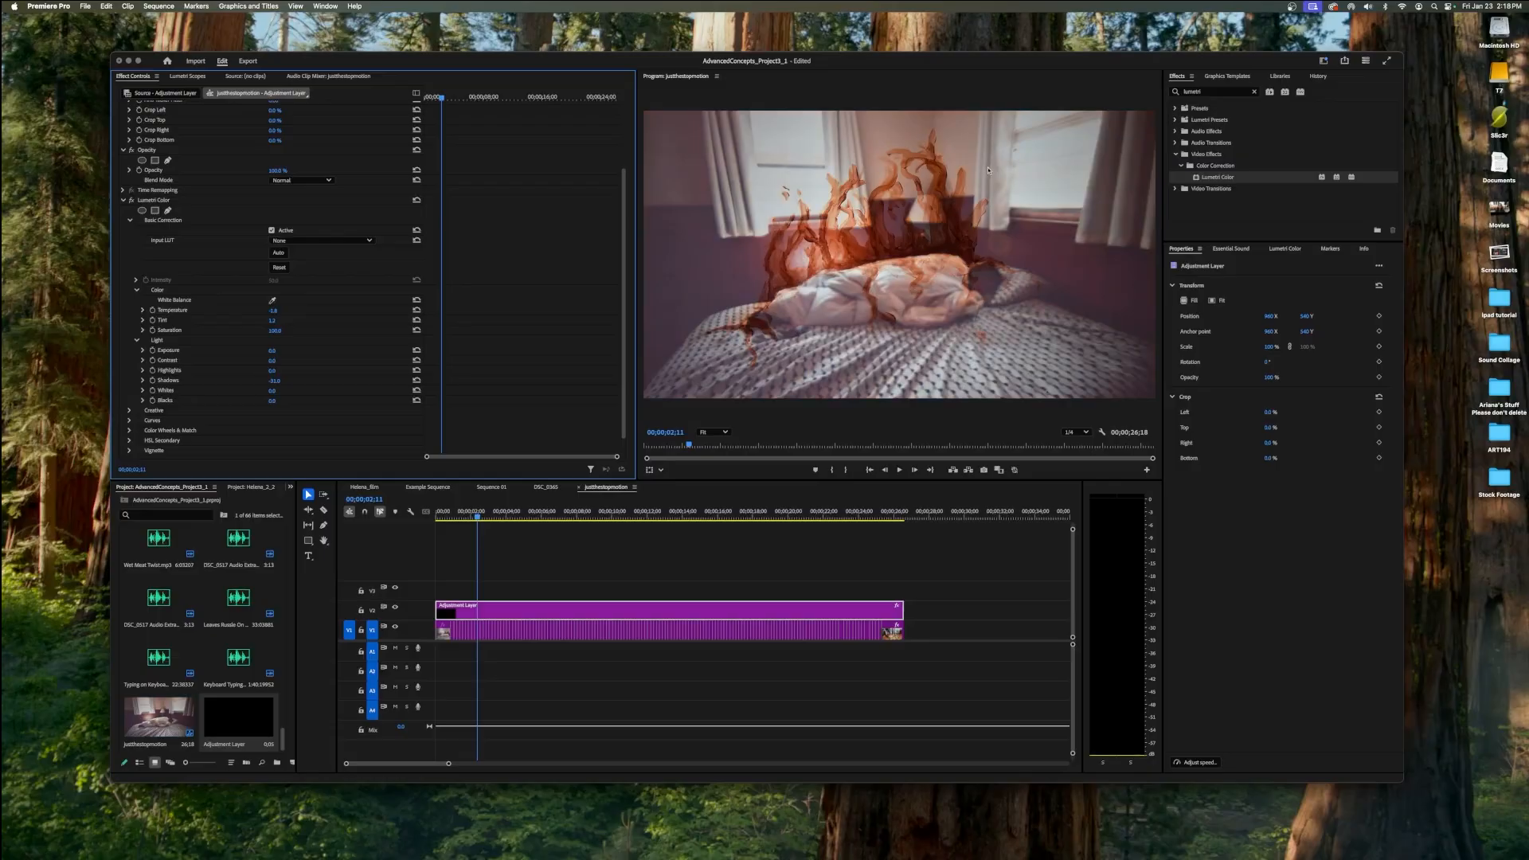
{"action": "left_click", "coordinate": [142, 311]}
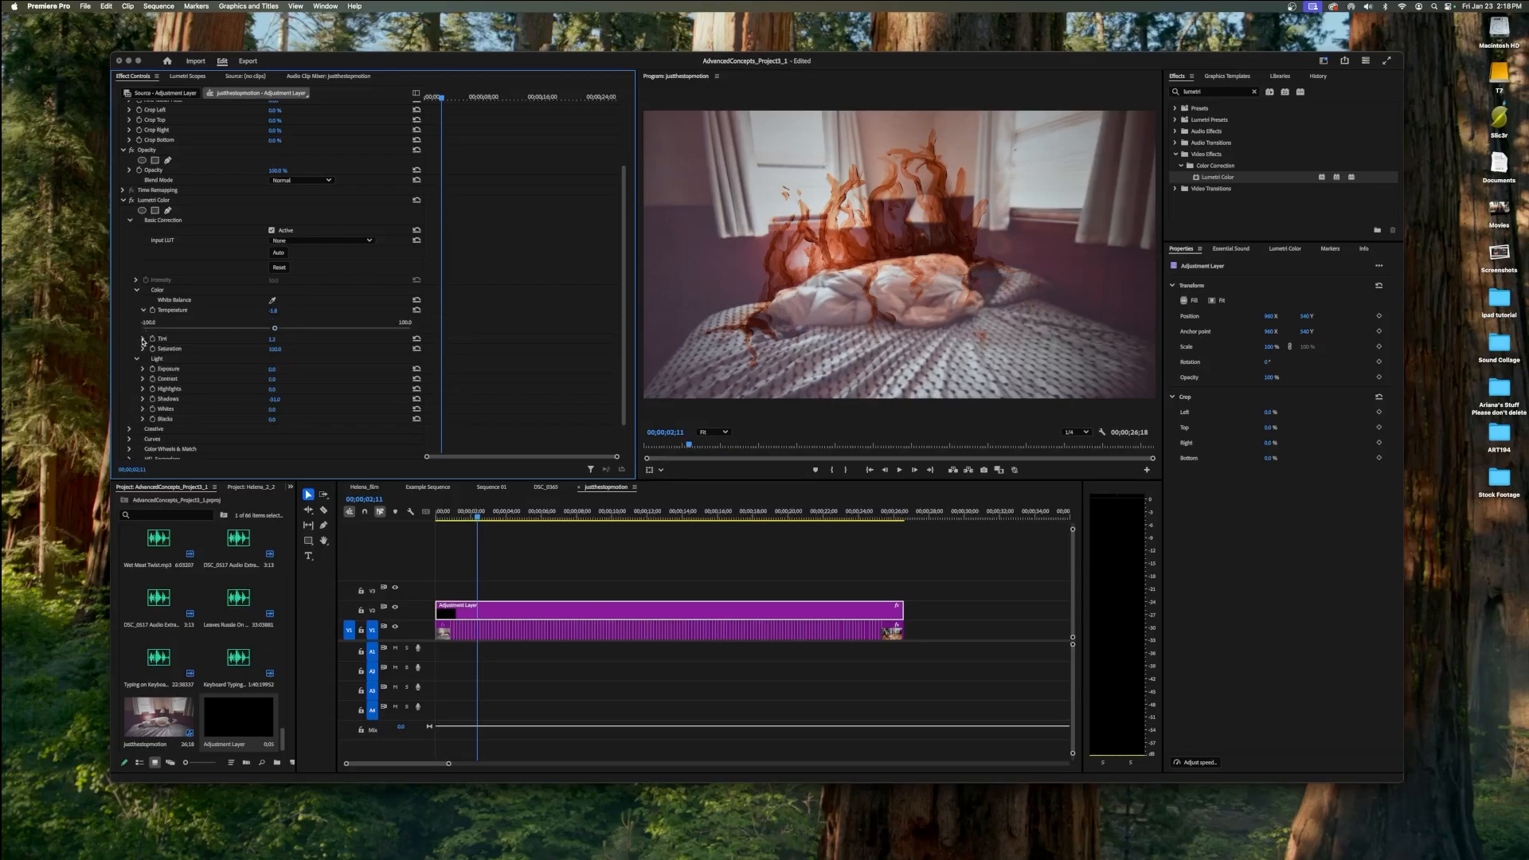
{"action": "left_click", "coordinate": [144, 339]}
{"action": "left_click_drag", "start_coordinate": [274, 329], "coordinate": [340, 328]}
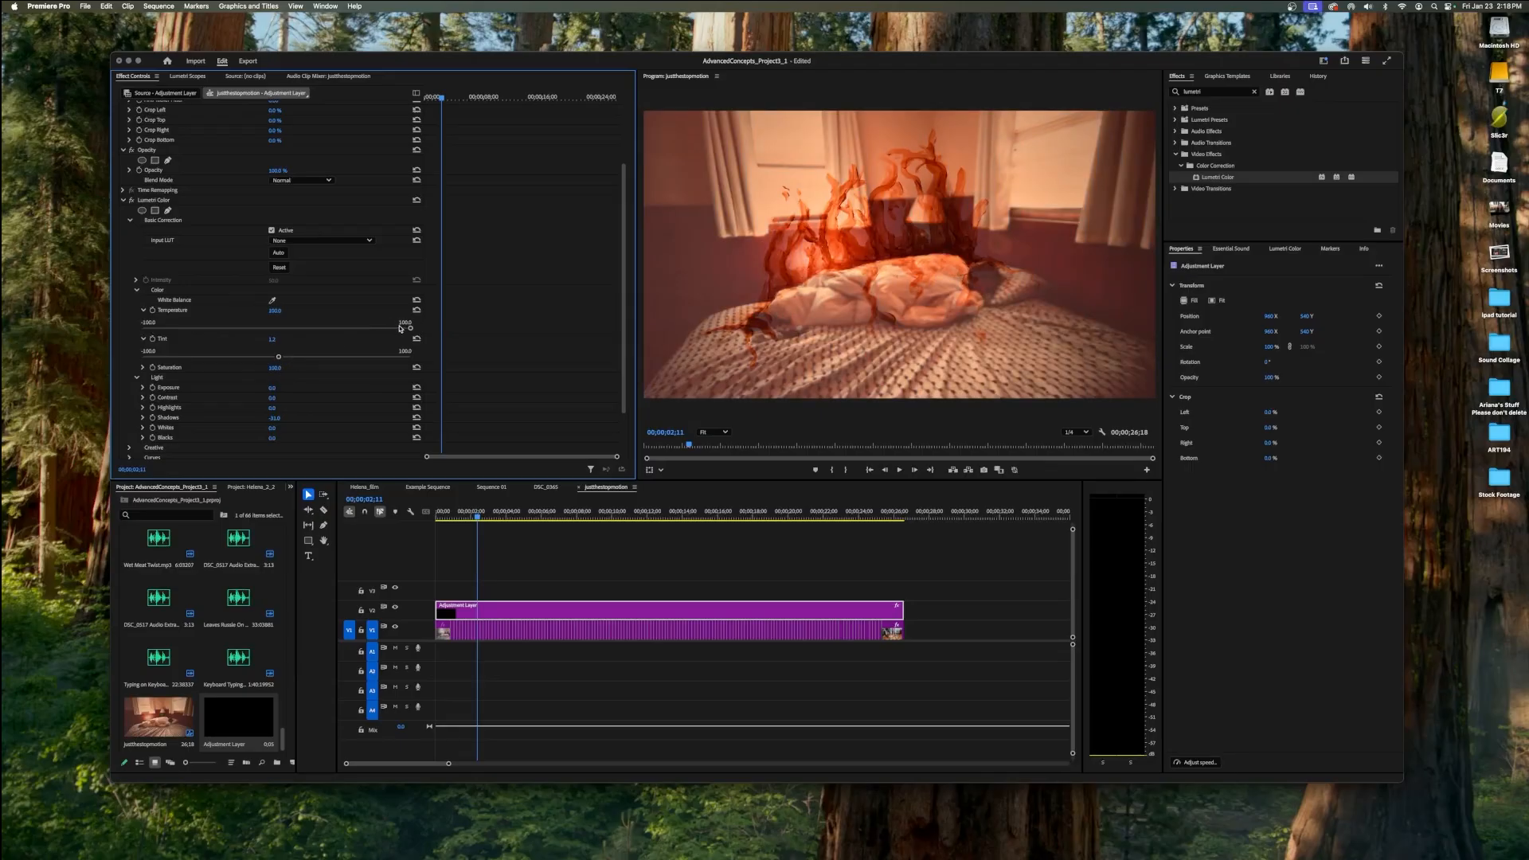
{"action": "left_click_drag", "start_coordinate": [408, 329], "coordinate": [148, 360]}
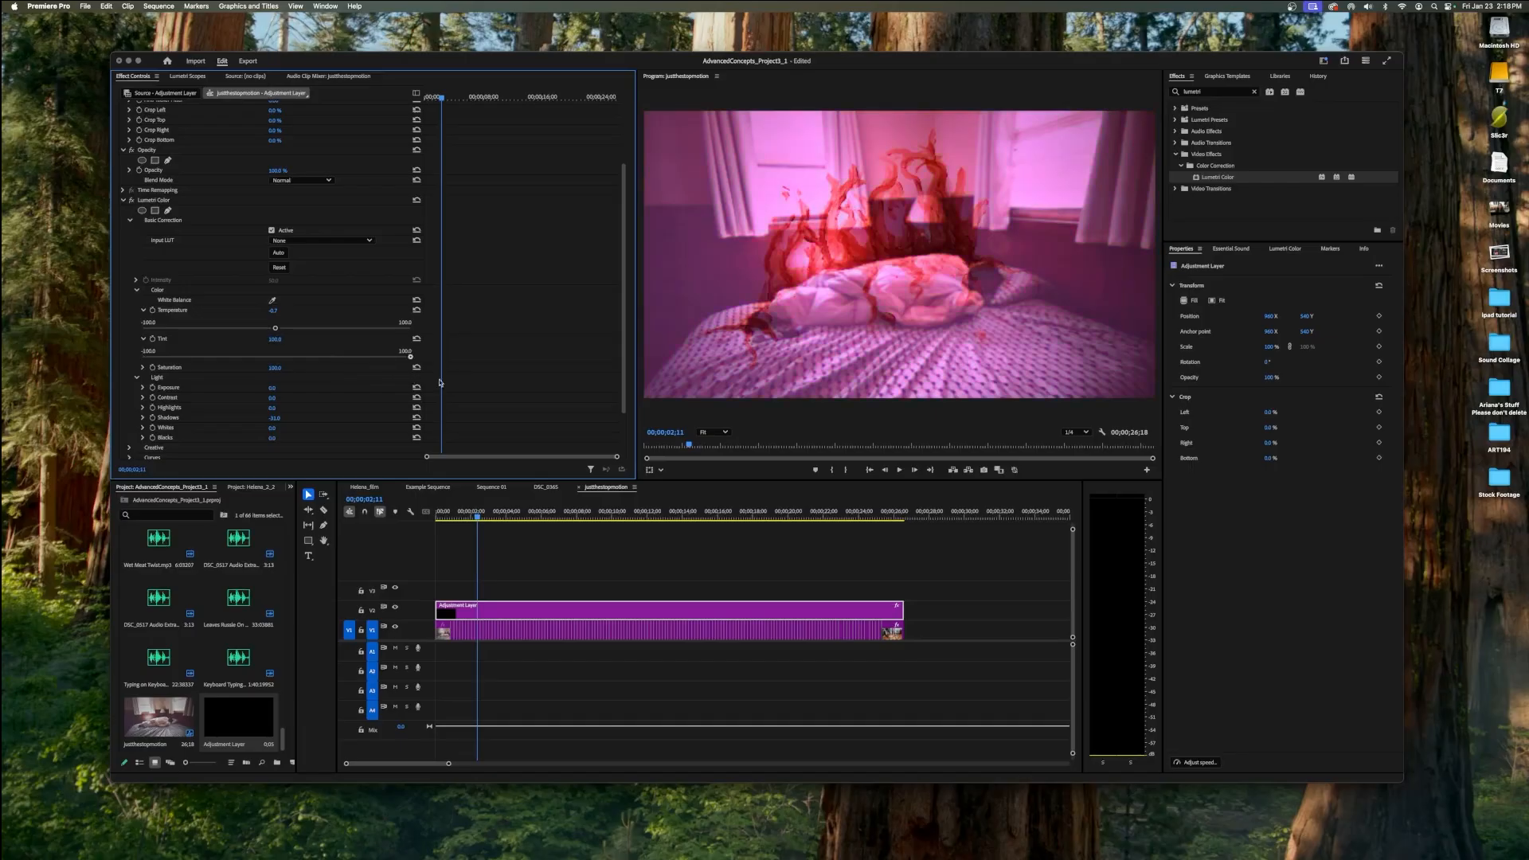
{"action": "left_click_drag", "start_coordinate": [410, 356], "coordinate": [274, 356]}
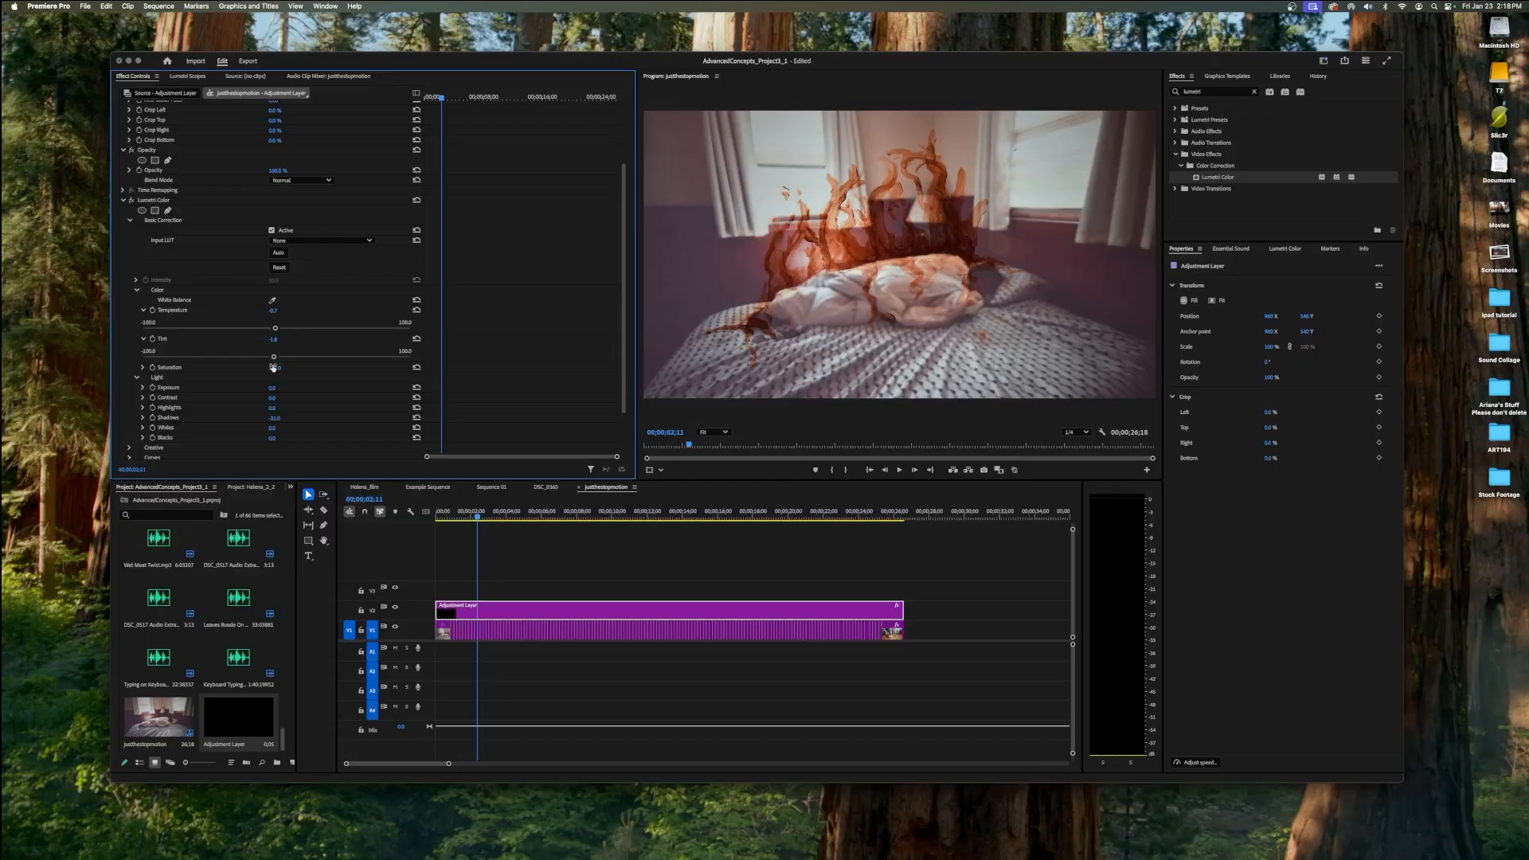
{"action": "left_click_drag", "start_coordinate": [274, 328], "coordinate": [265, 329]}
{"action": "left_click_drag", "start_coordinate": [276, 360], "coordinate": [257, 362]}
{"action": "left_click_drag", "start_coordinate": [257, 361], "coordinate": [296, 360]}
Raise the Saturation to about 180 and brighten the image by setting Exposure to about 1.3.
{"action": "left_click", "coordinate": [142, 368]}
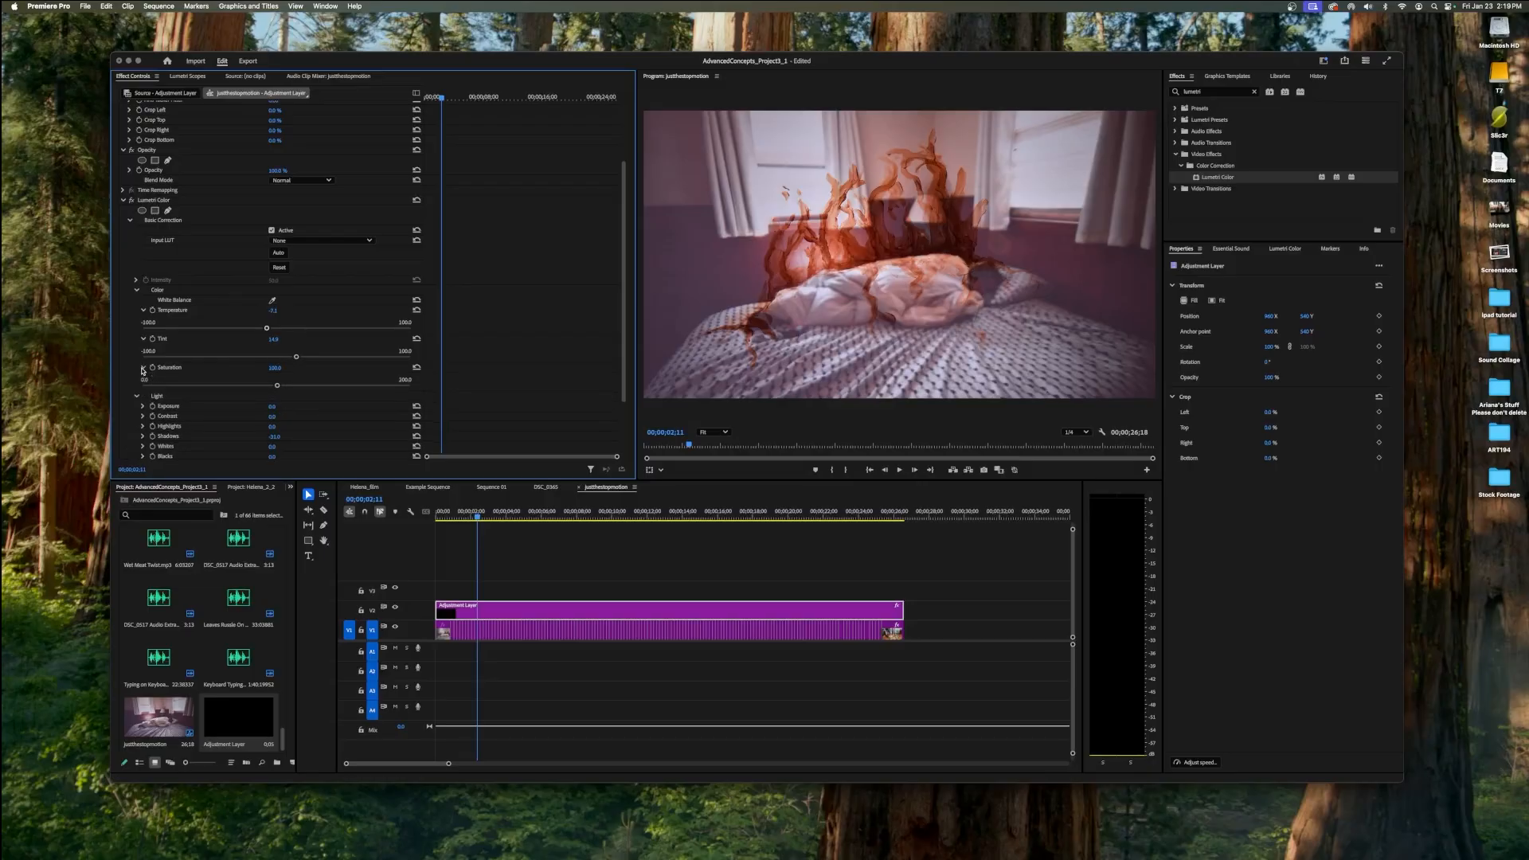
{"action": "left_click_drag", "start_coordinate": [277, 385], "coordinate": [387, 390]}
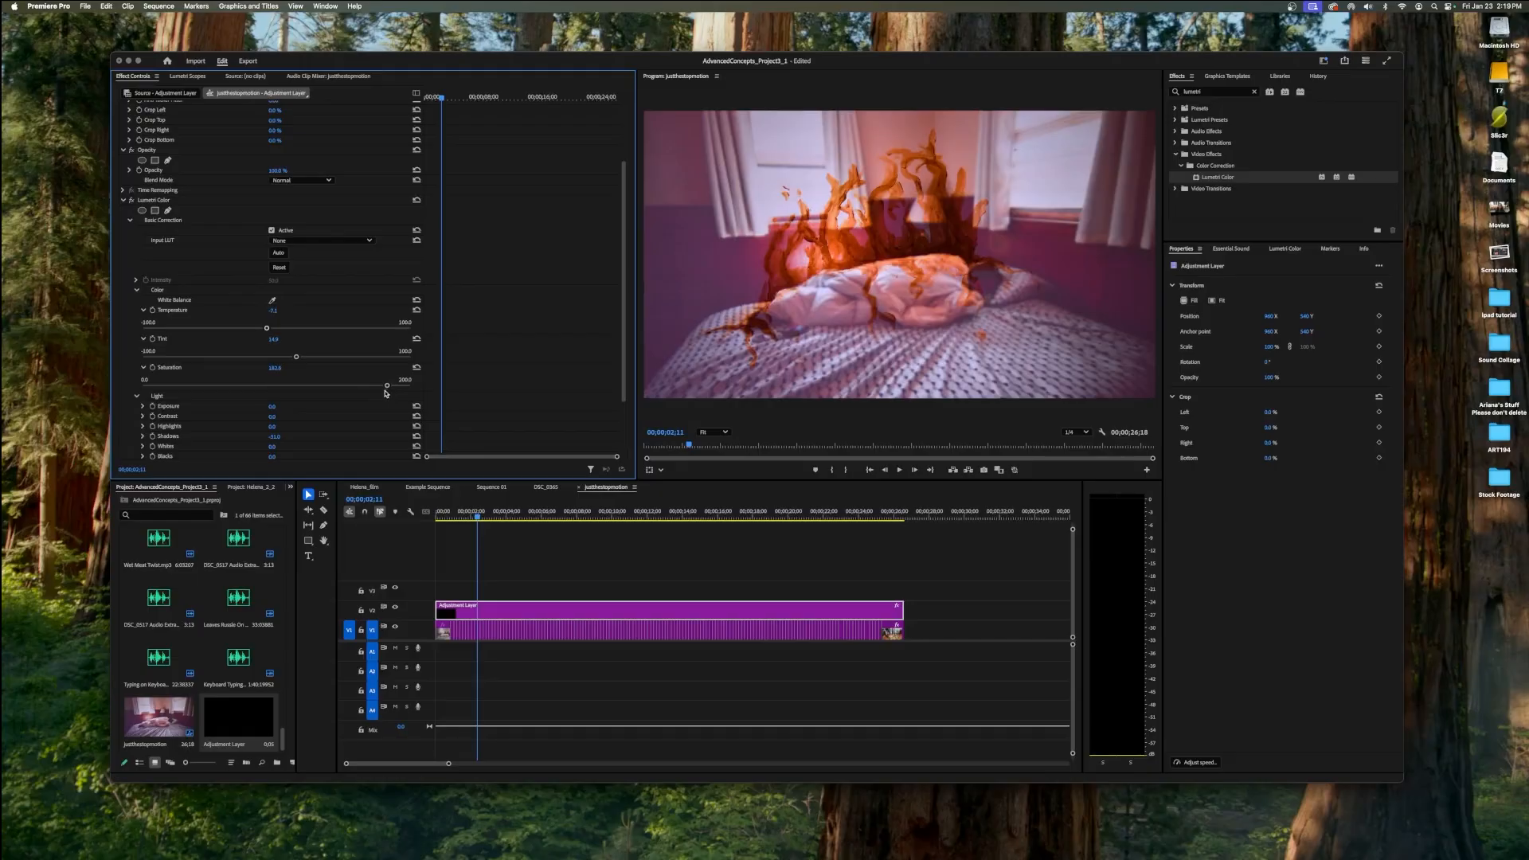
{"action": "scroll", "coordinate": [384, 393], "scroll_direction": "down", "scroll_amount": 3}
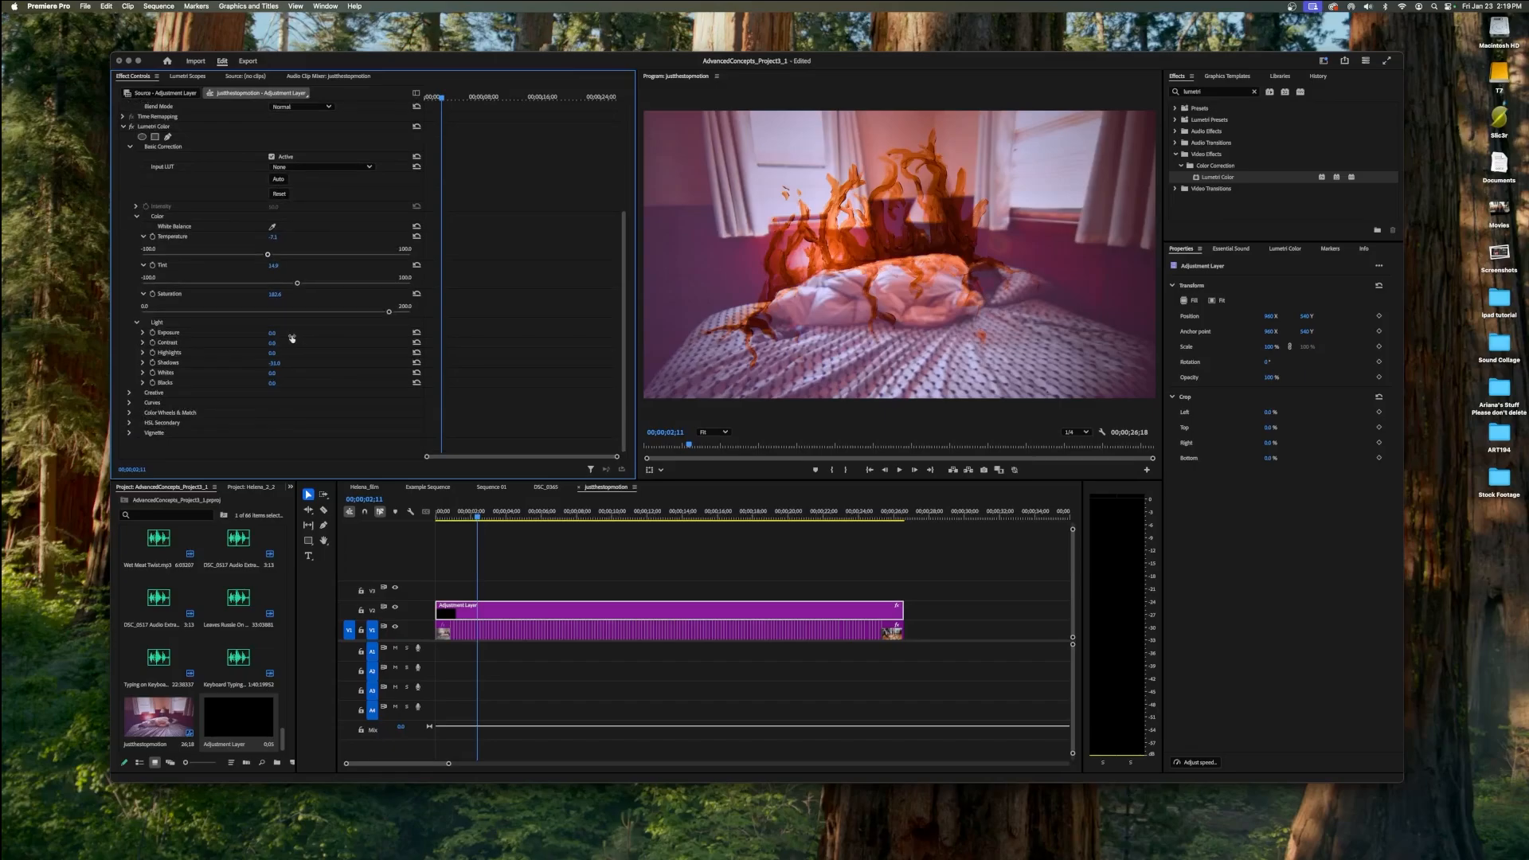
{"action": "left_click_drag", "start_coordinate": [272, 336], "coordinate": [293, 336]}
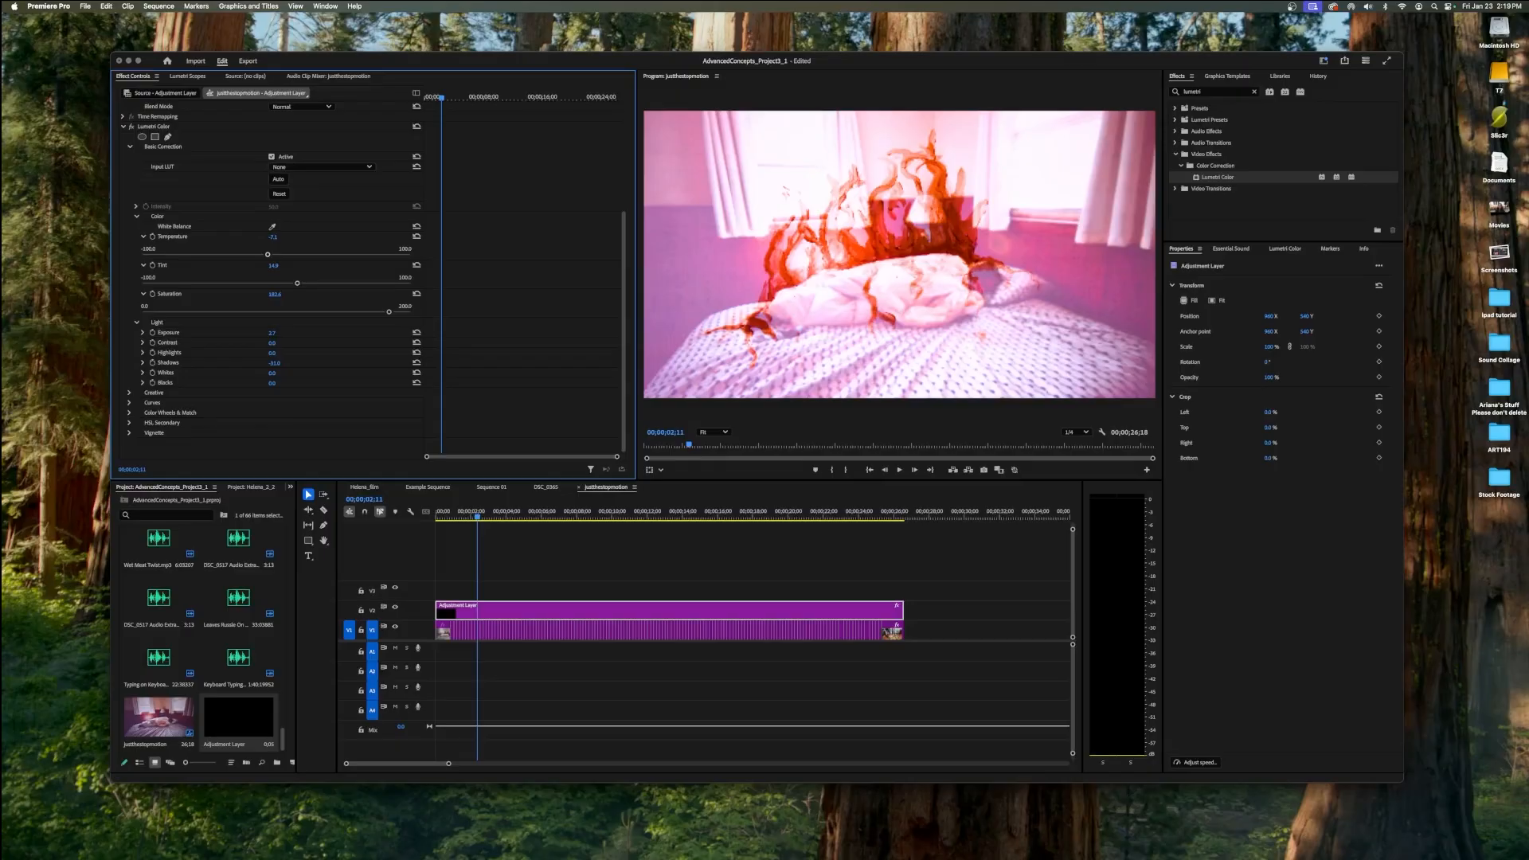
{"action": "mouse_move", "coordinate": [271, 333]}
{"action": "left_mouse_down"}
{"action": "mouse_move", "coordinate": [241, 333]}
{"action": "mouse_move", "coordinate": [295, 333]}
{"action": "mouse_move", "coordinate": [281, 333]}
{"action": "left_mouse_up"}
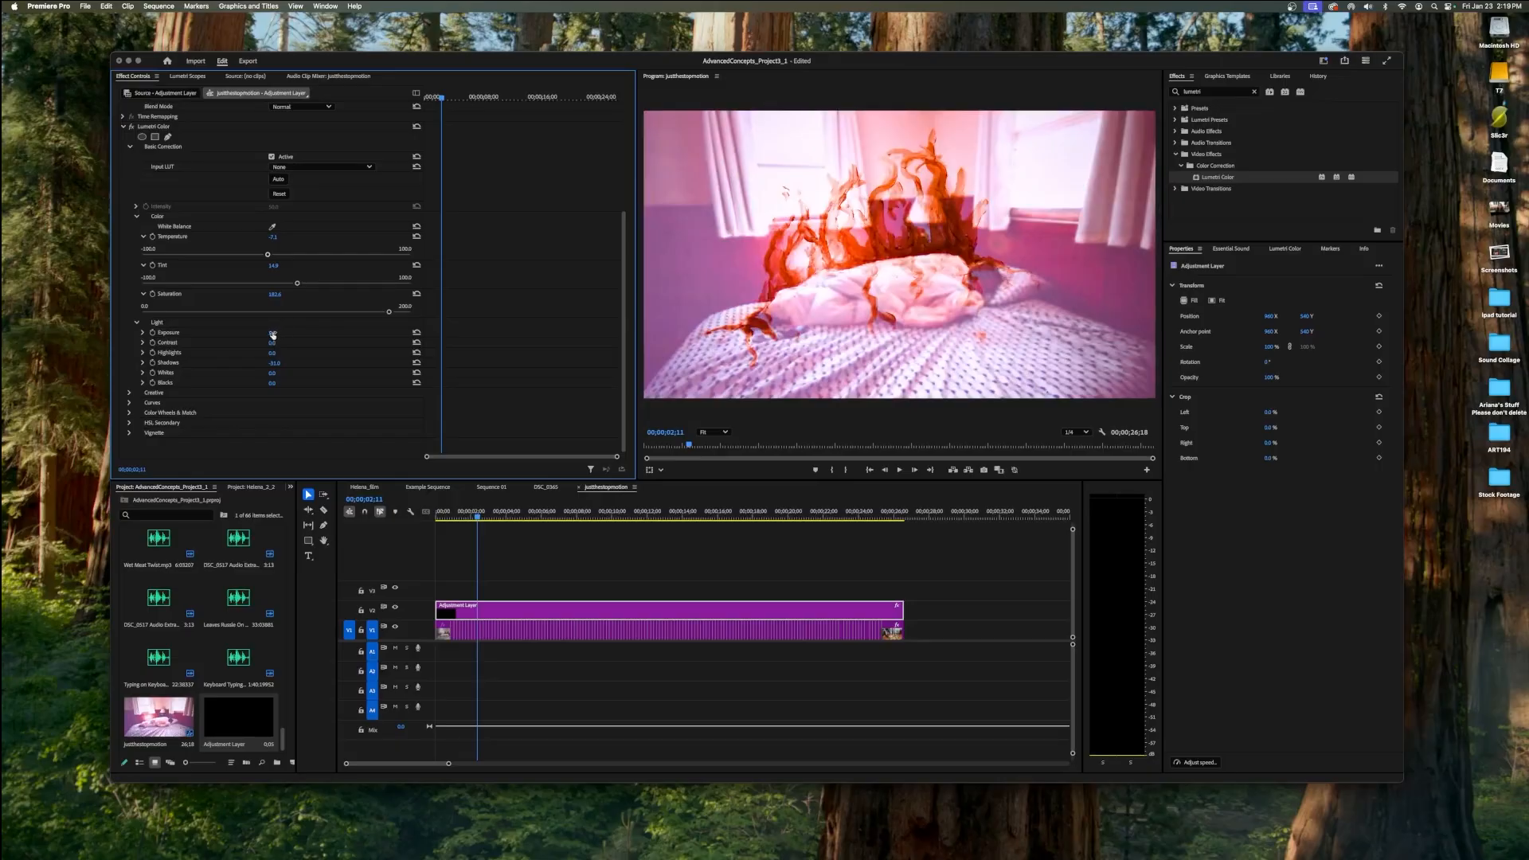
{"action": "left_click_drag", "start_coordinate": [273, 333], "coordinate": [267, 332]}
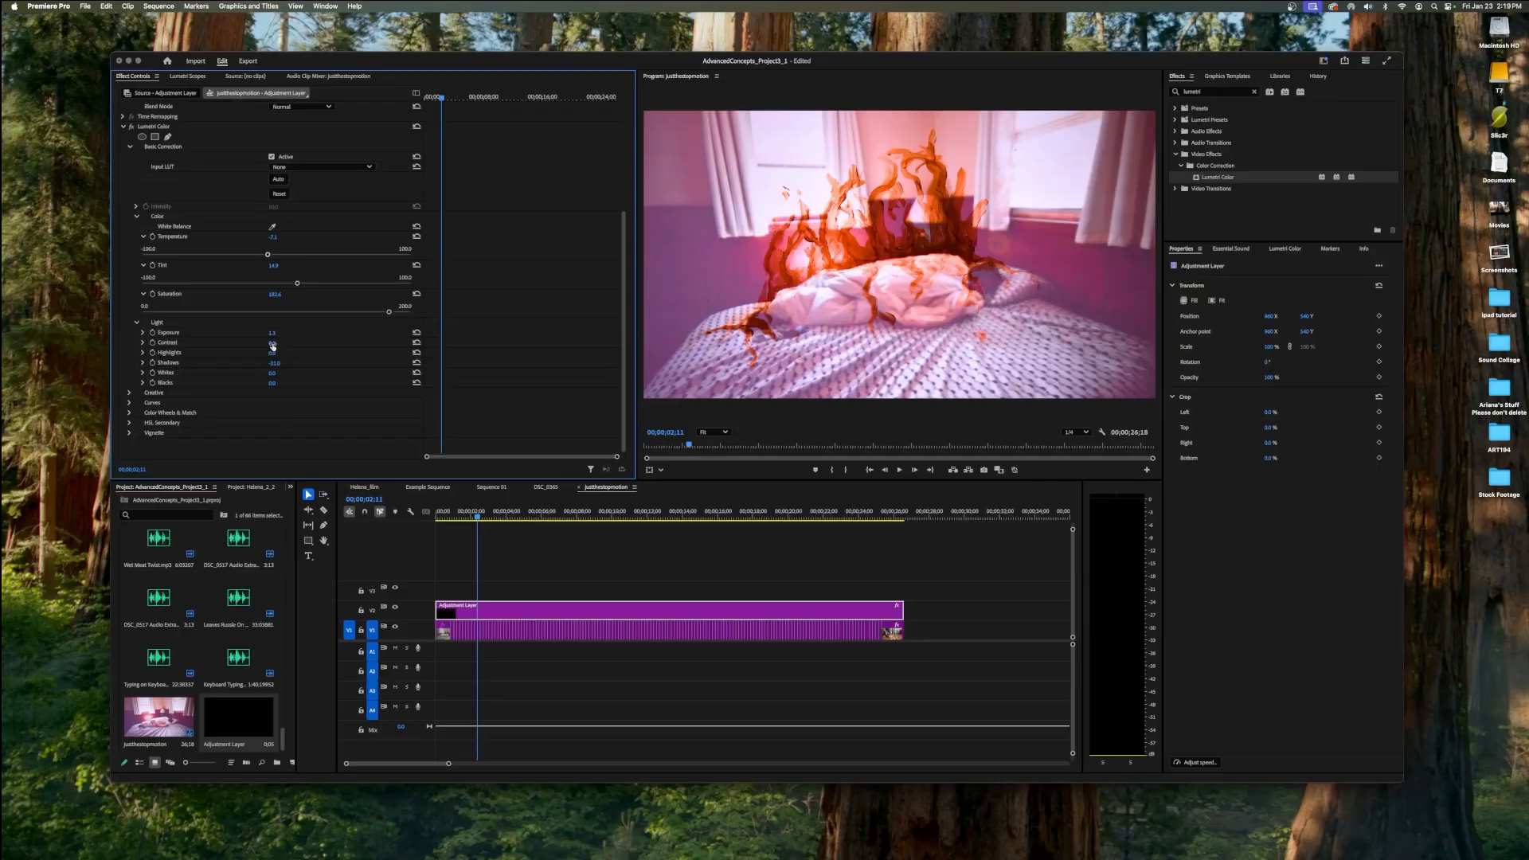
Exaggerate the Light tones by raising Contrast, Highlights and Blacks while lowering Shadows to about -42 and strongly reducing Whites.
{"action": "left_click_drag", "start_coordinate": [272, 345], "coordinate": [282, 344]}
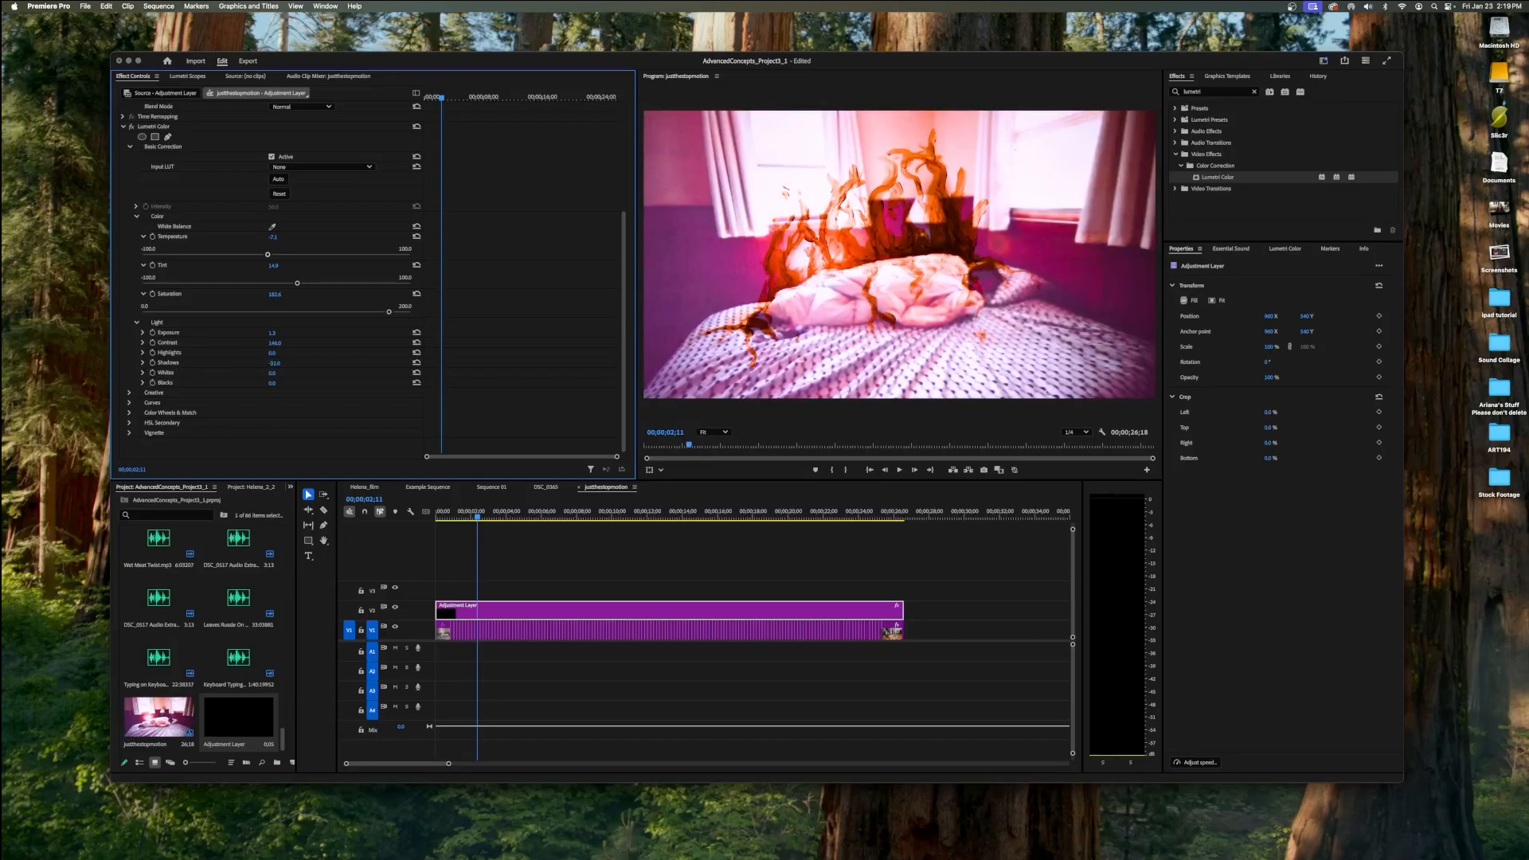
{"action": "left_click_drag", "start_coordinate": [273, 353], "coordinate": [299, 352]}
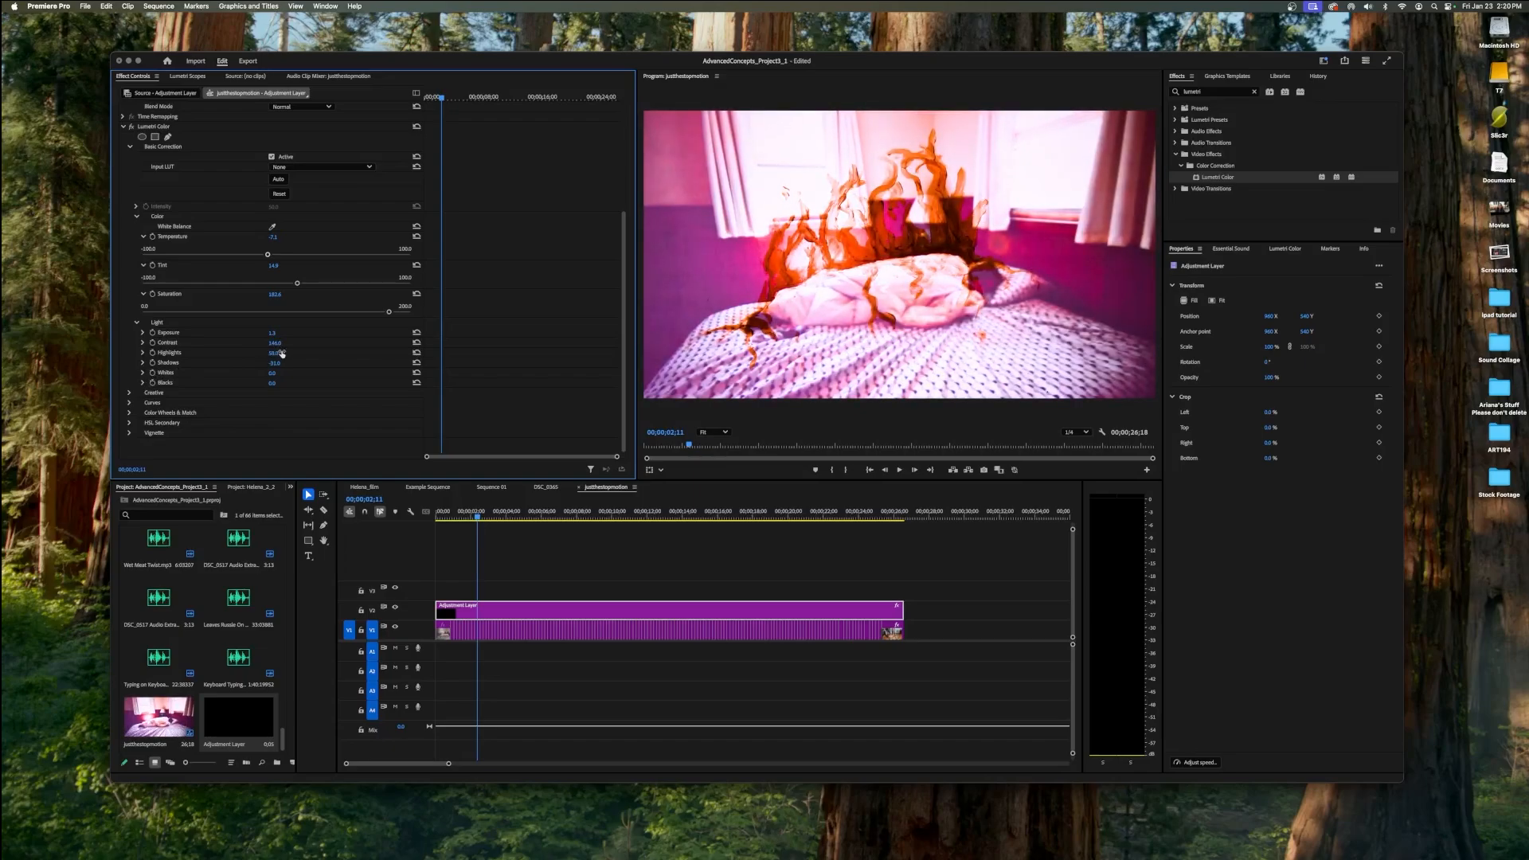
{"action": "left_click_drag", "start_coordinate": [273, 364], "coordinate": [239, 363]}
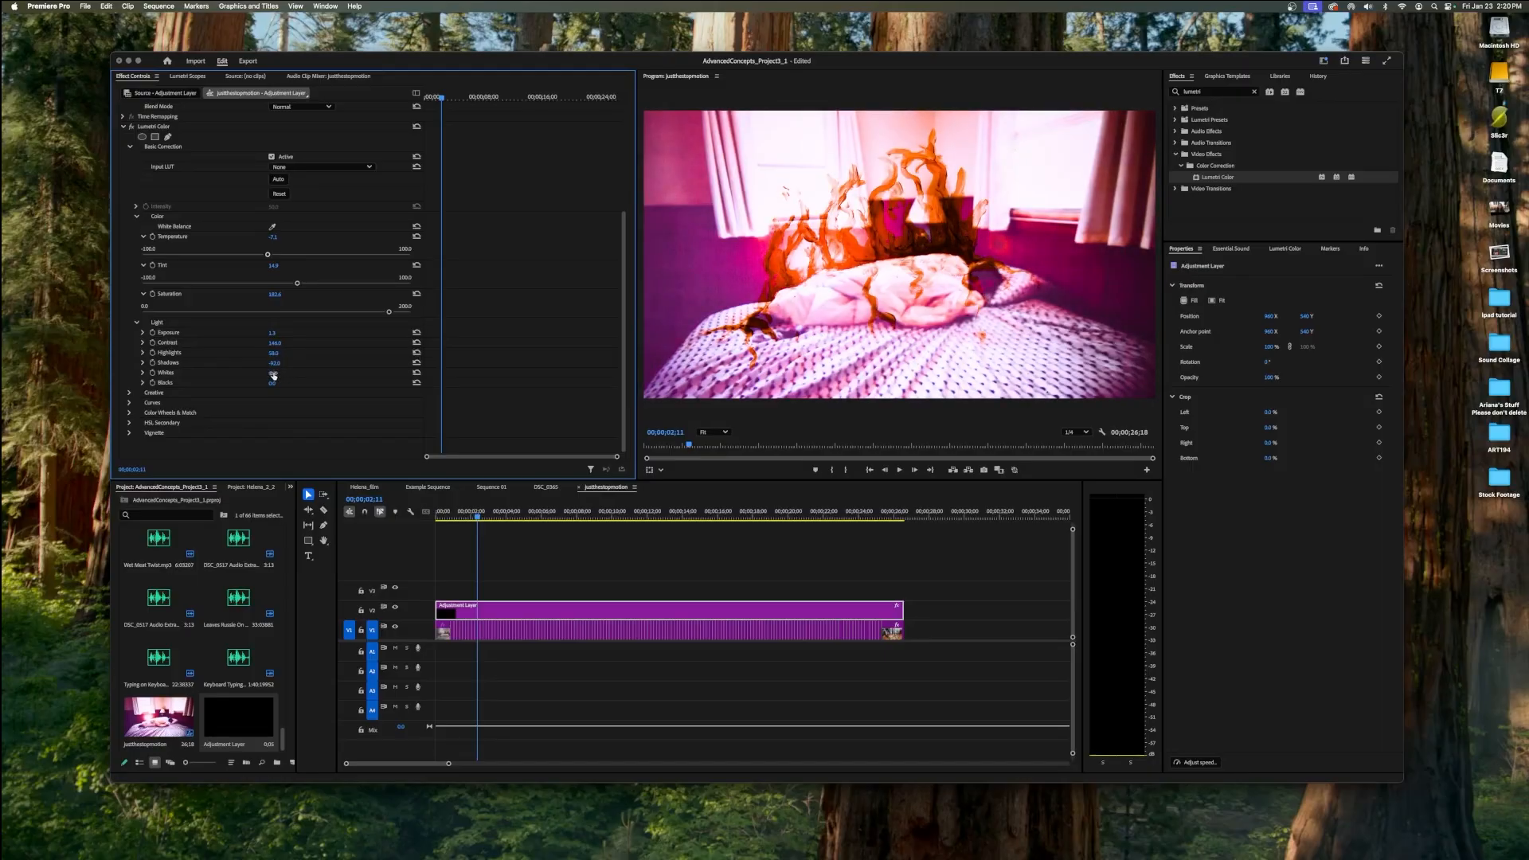
{"action": "left_click_drag", "start_coordinate": [273, 374], "coordinate": [156, 374]}
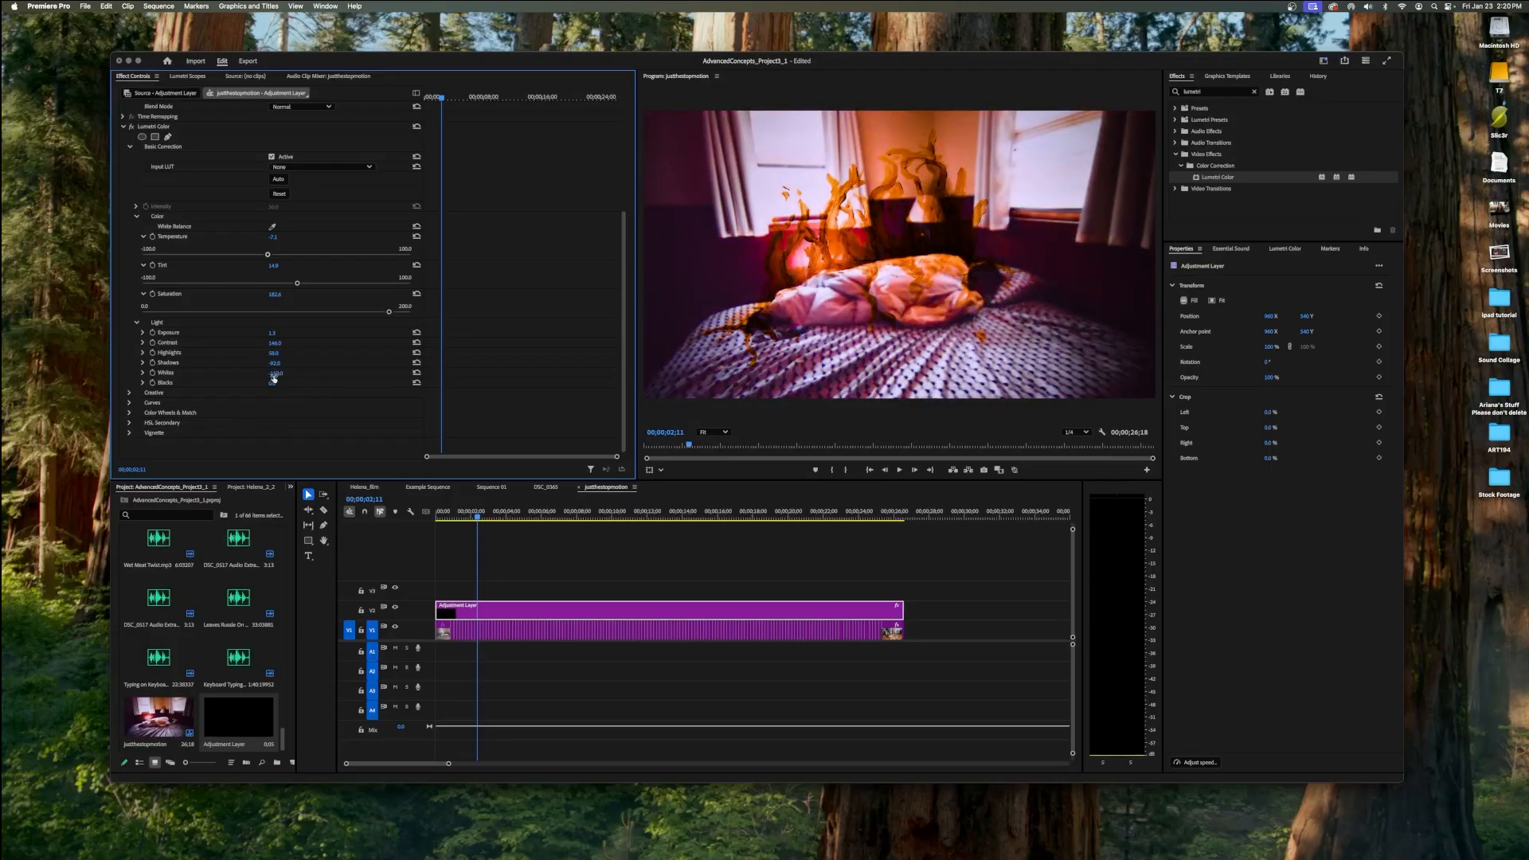
{"action": "left_click_drag", "start_coordinate": [272, 383], "coordinate": [388, 384]}
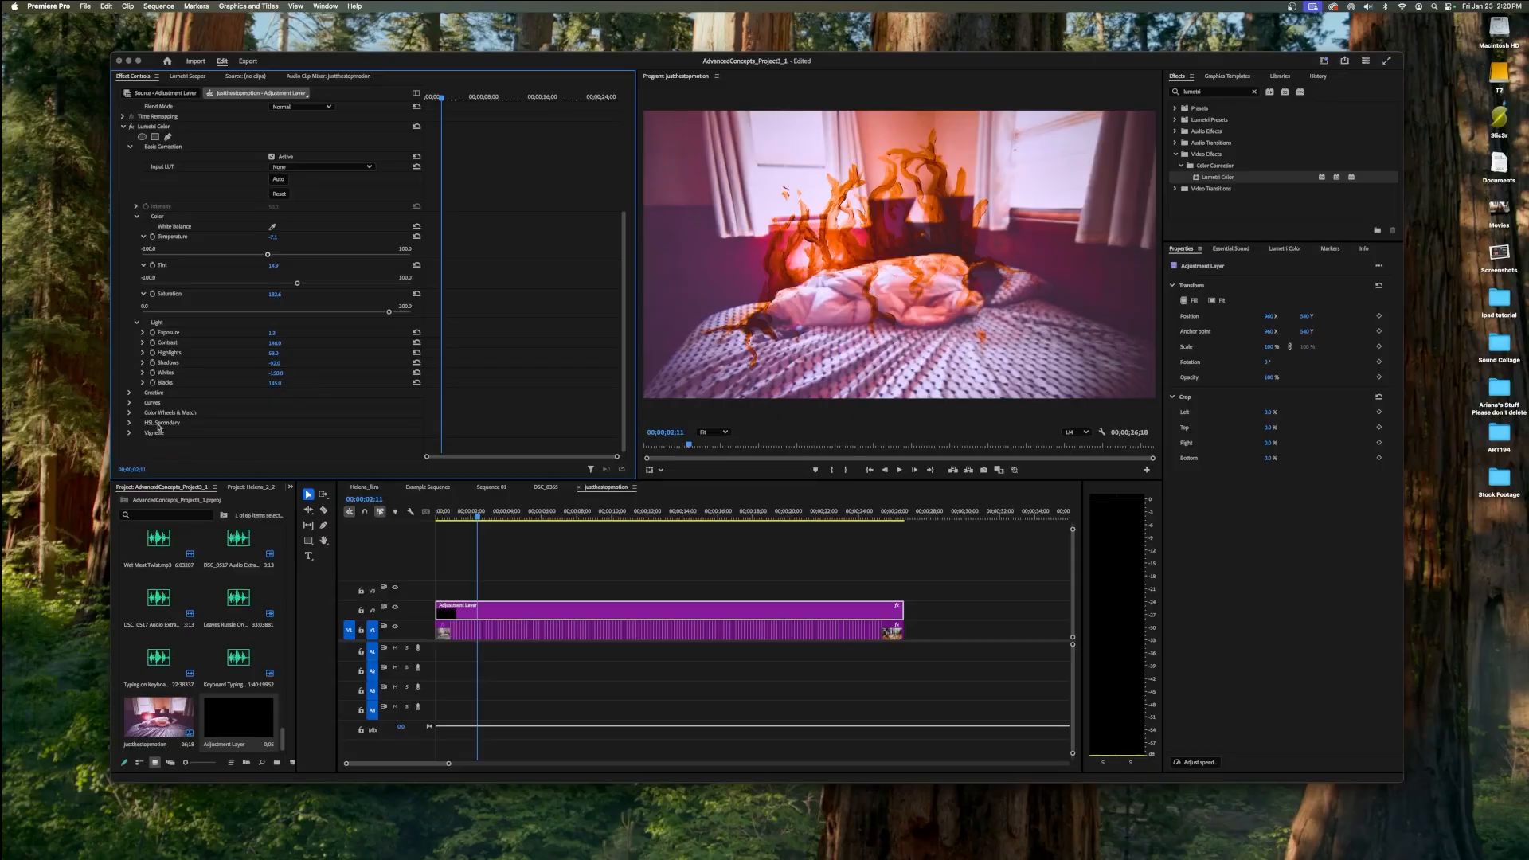
Try the SL CLEAN FUJI A NDR, SL GOLD HEAT and SL MATRIX GREEN looks in Lumetri's Creative section.
{"action": "left_click", "coordinate": [130, 393]}
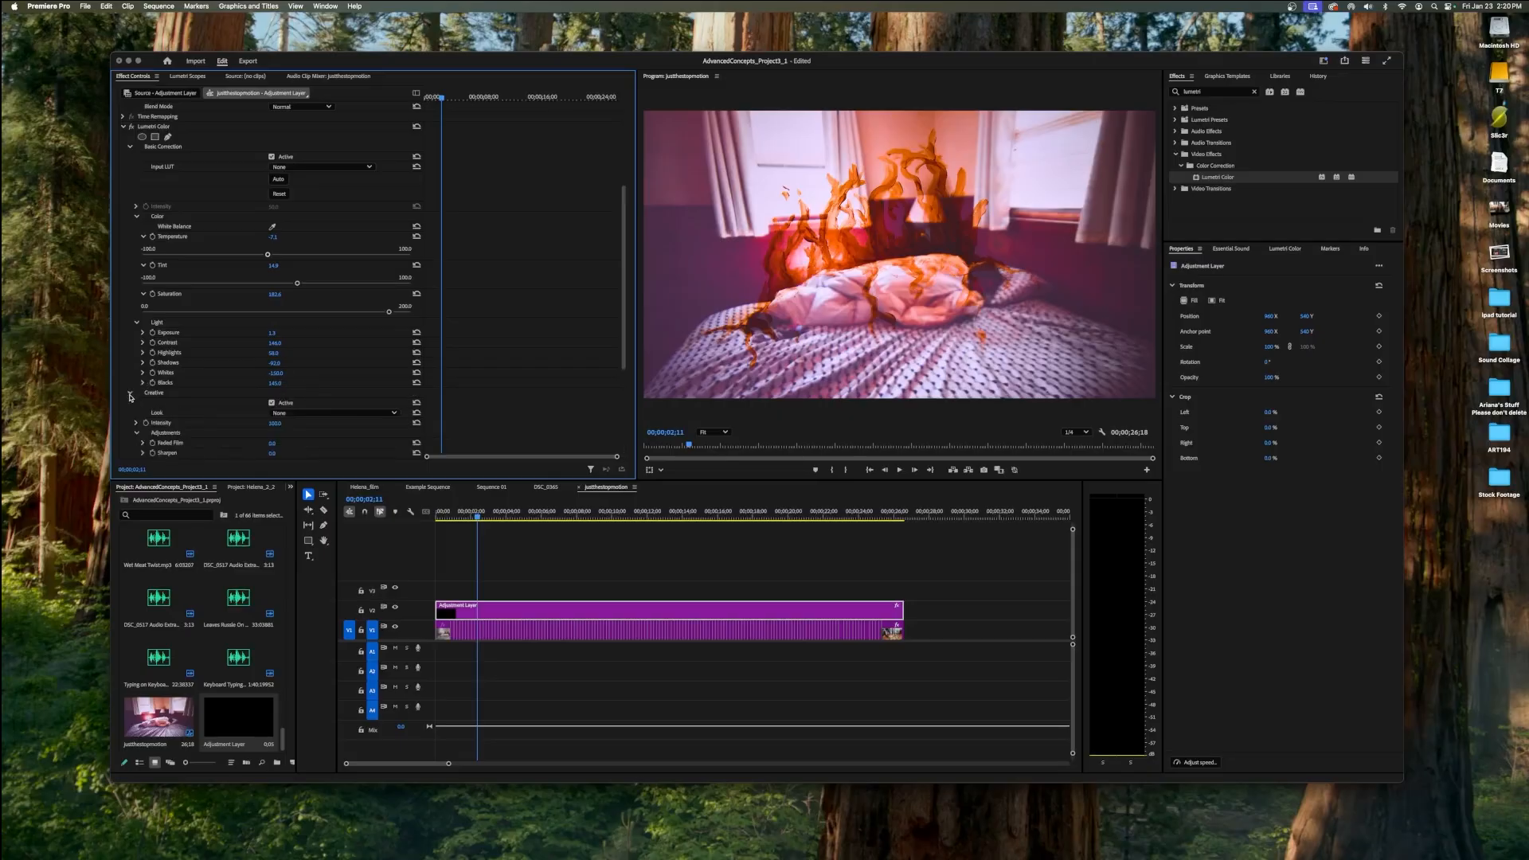
{"action": "scroll", "coordinate": [182, 403], "scroll_direction": "down", "scroll_amount": 5}
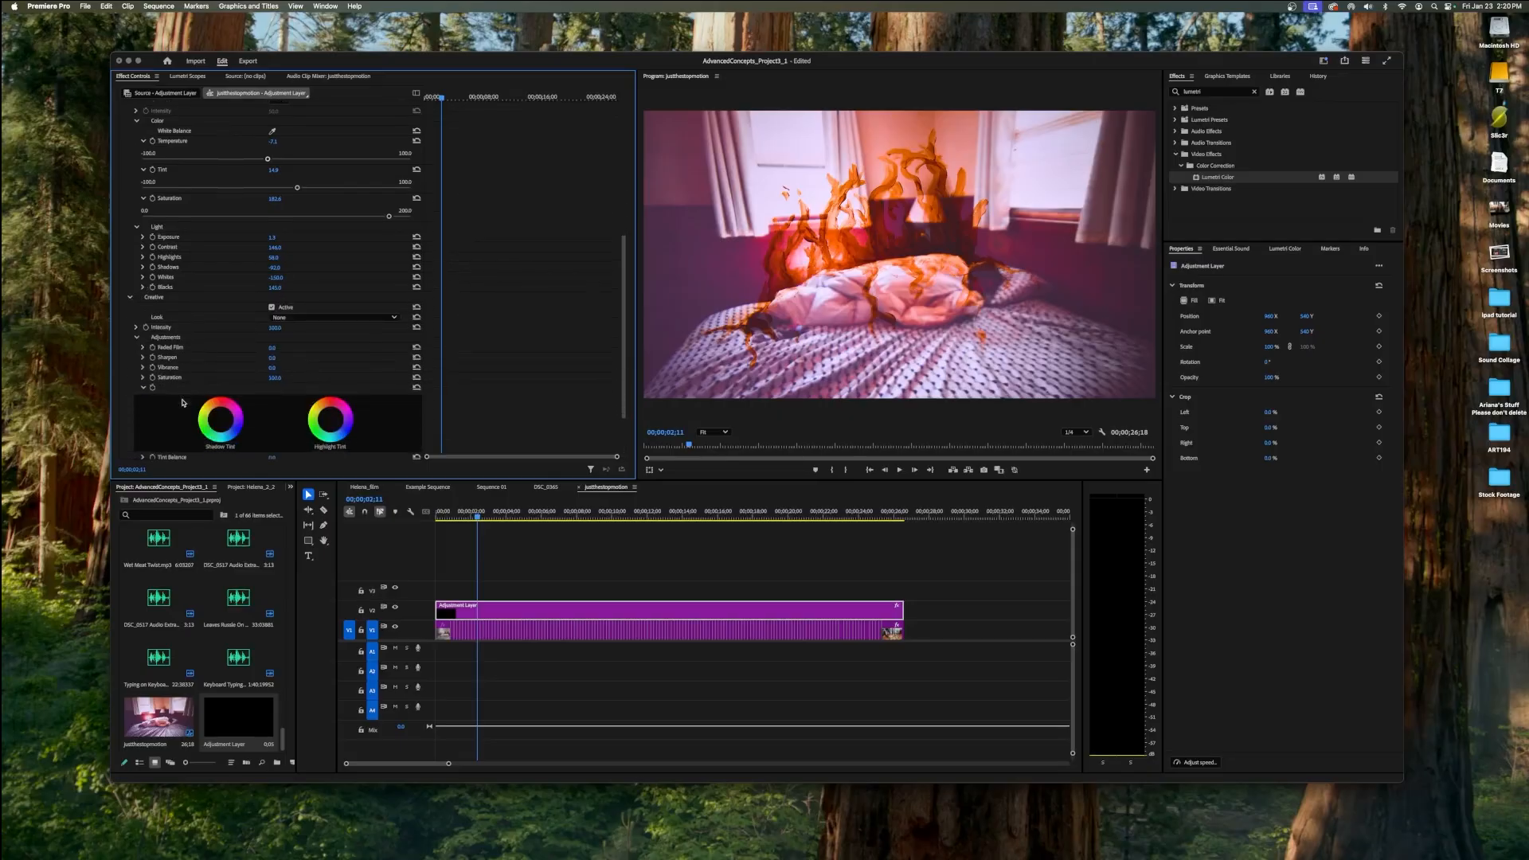
{"action": "left_click", "coordinate": [305, 319]}
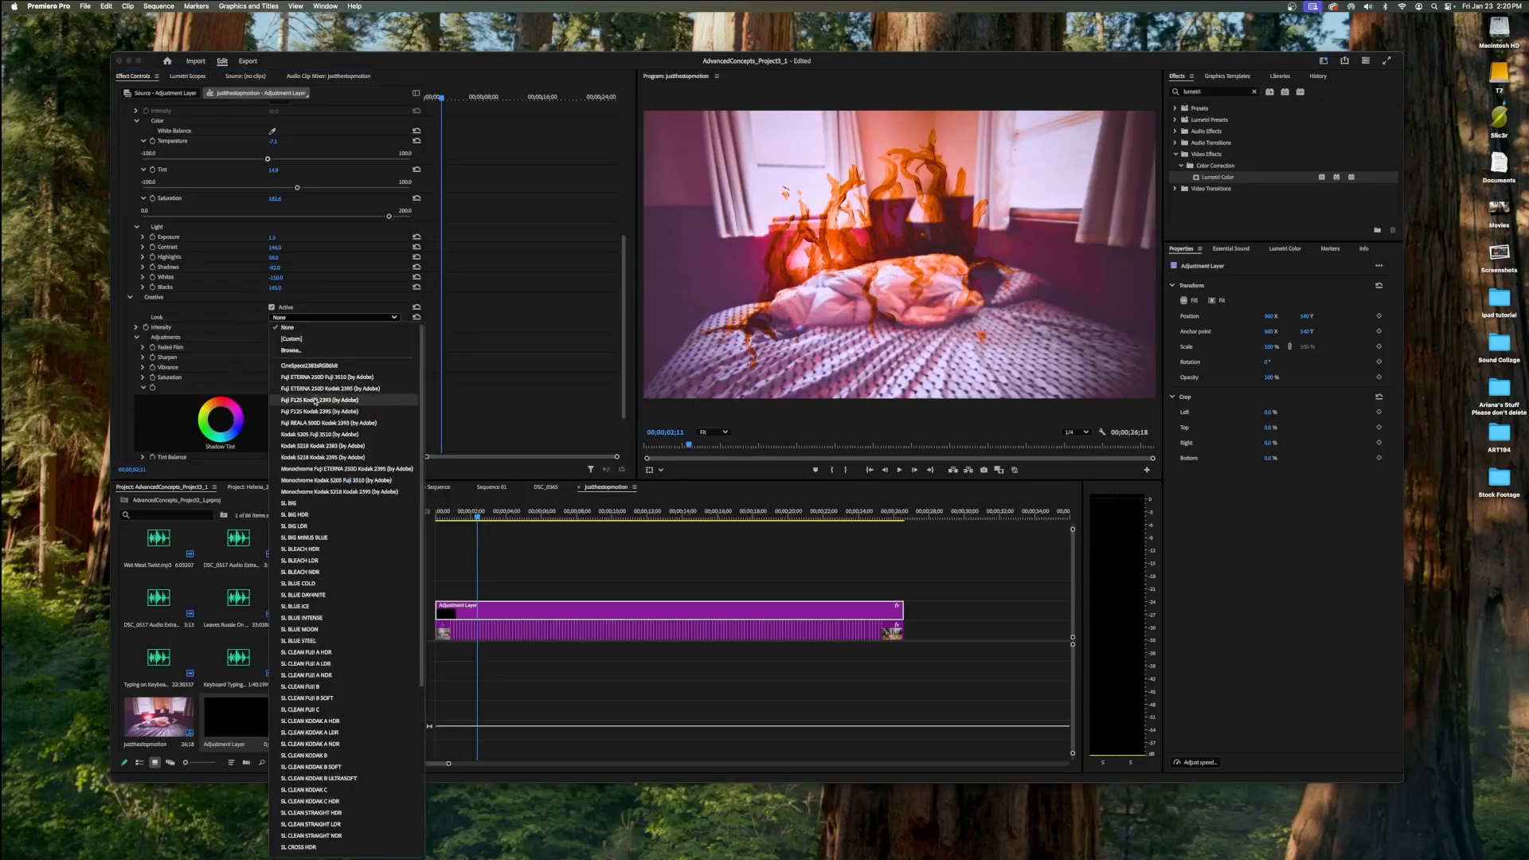
{"action": "scroll", "coordinate": [327, 431], "scroll_direction": "down", "scroll_amount": 3}
{"action": "scroll", "coordinate": [327, 431], "scroll_direction": "down", "scroll_amount": 5}
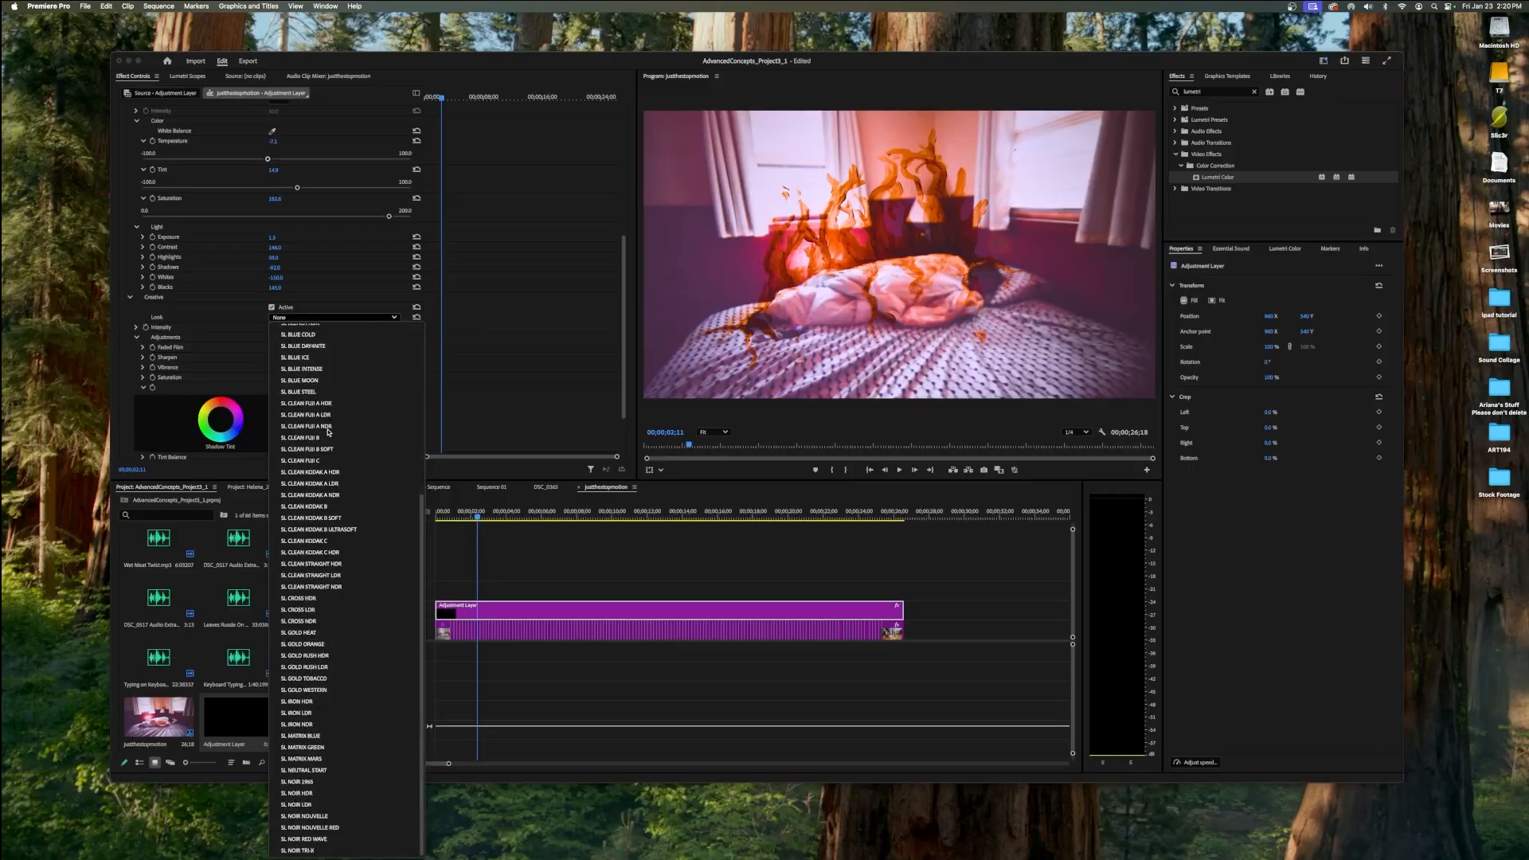
{"action": "left_click", "coordinate": [322, 426]}
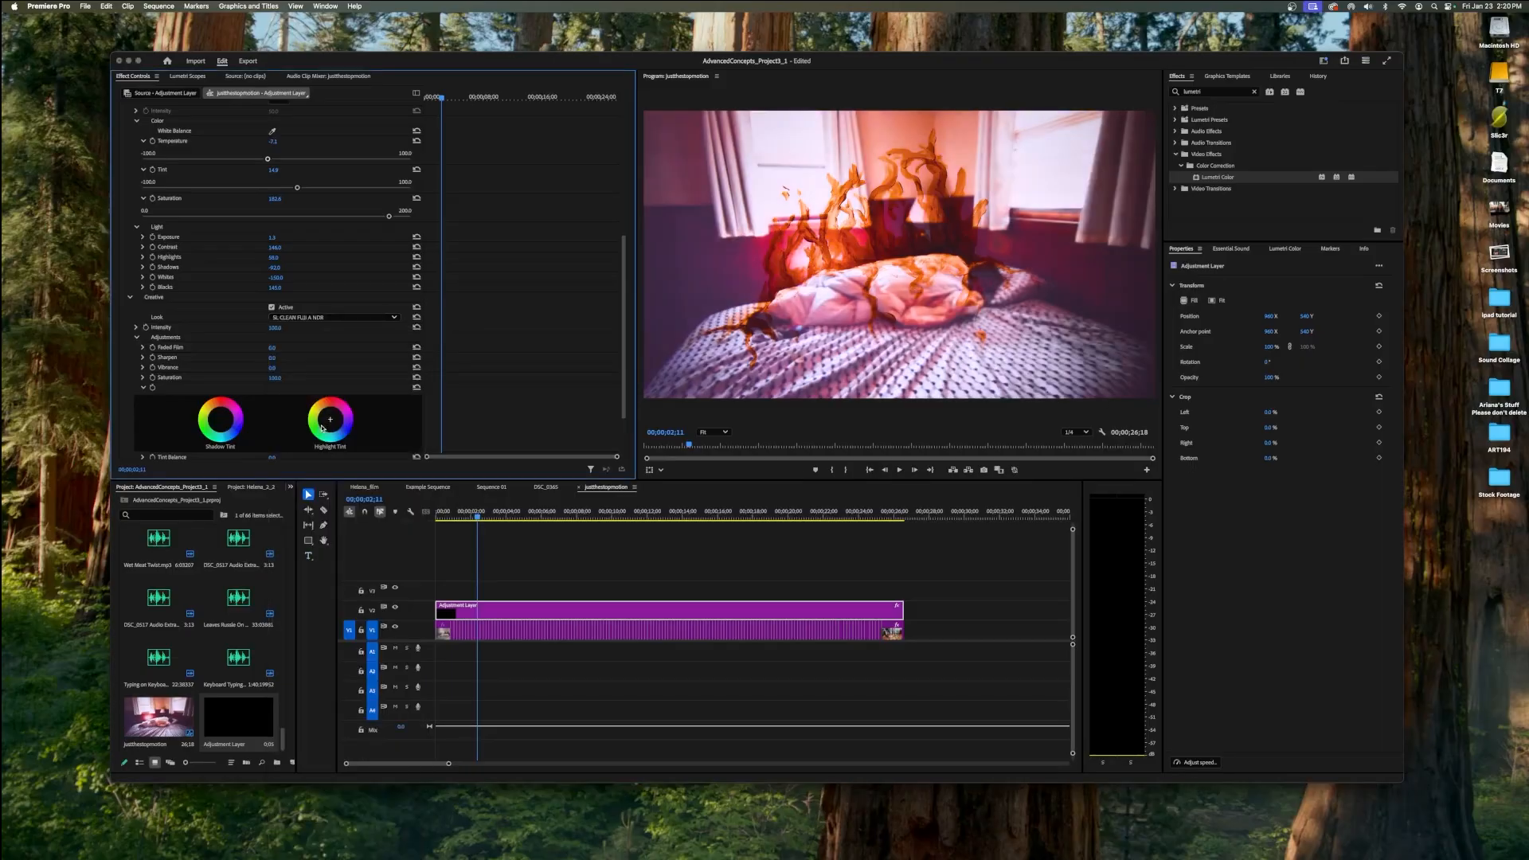
{"action": "left_click", "coordinate": [335, 318]}
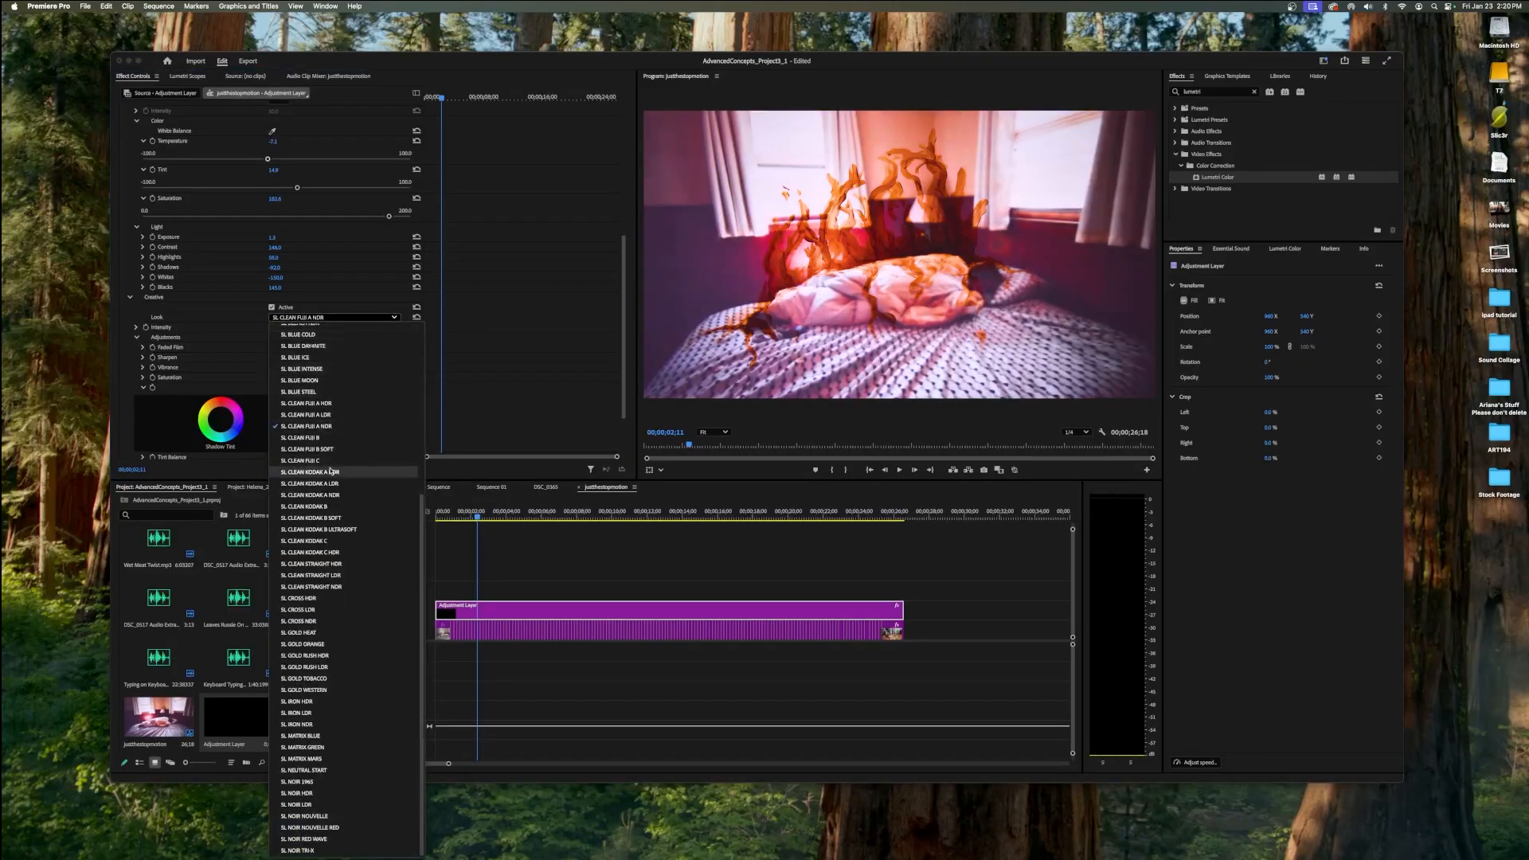
{"action": "left_click", "coordinate": [296, 633]}
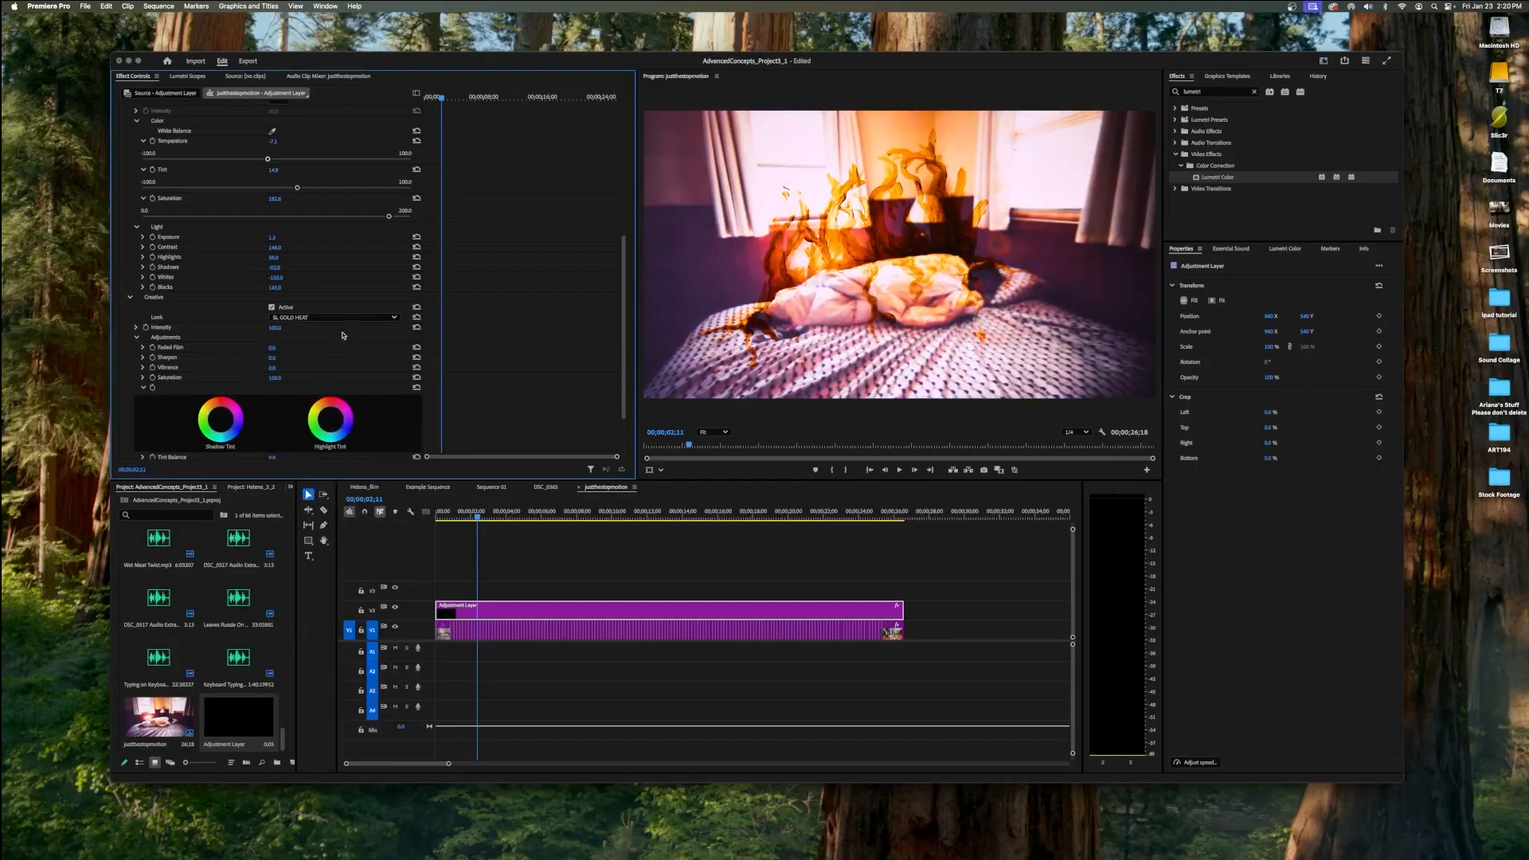
{"action": "left_click", "coordinate": [362, 317]}
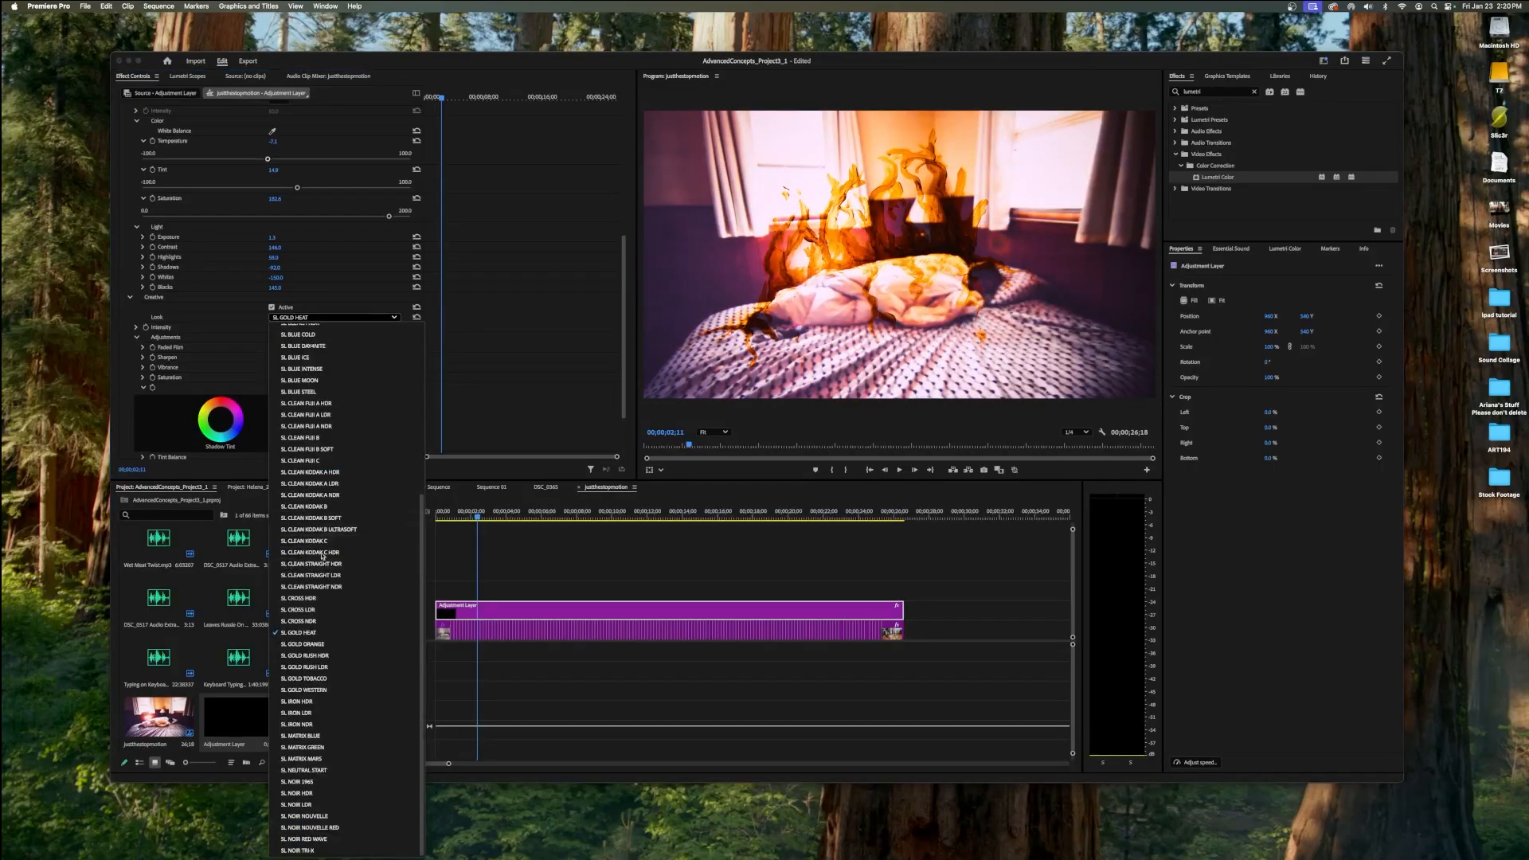
{"action": "left_click", "coordinate": [304, 747]}
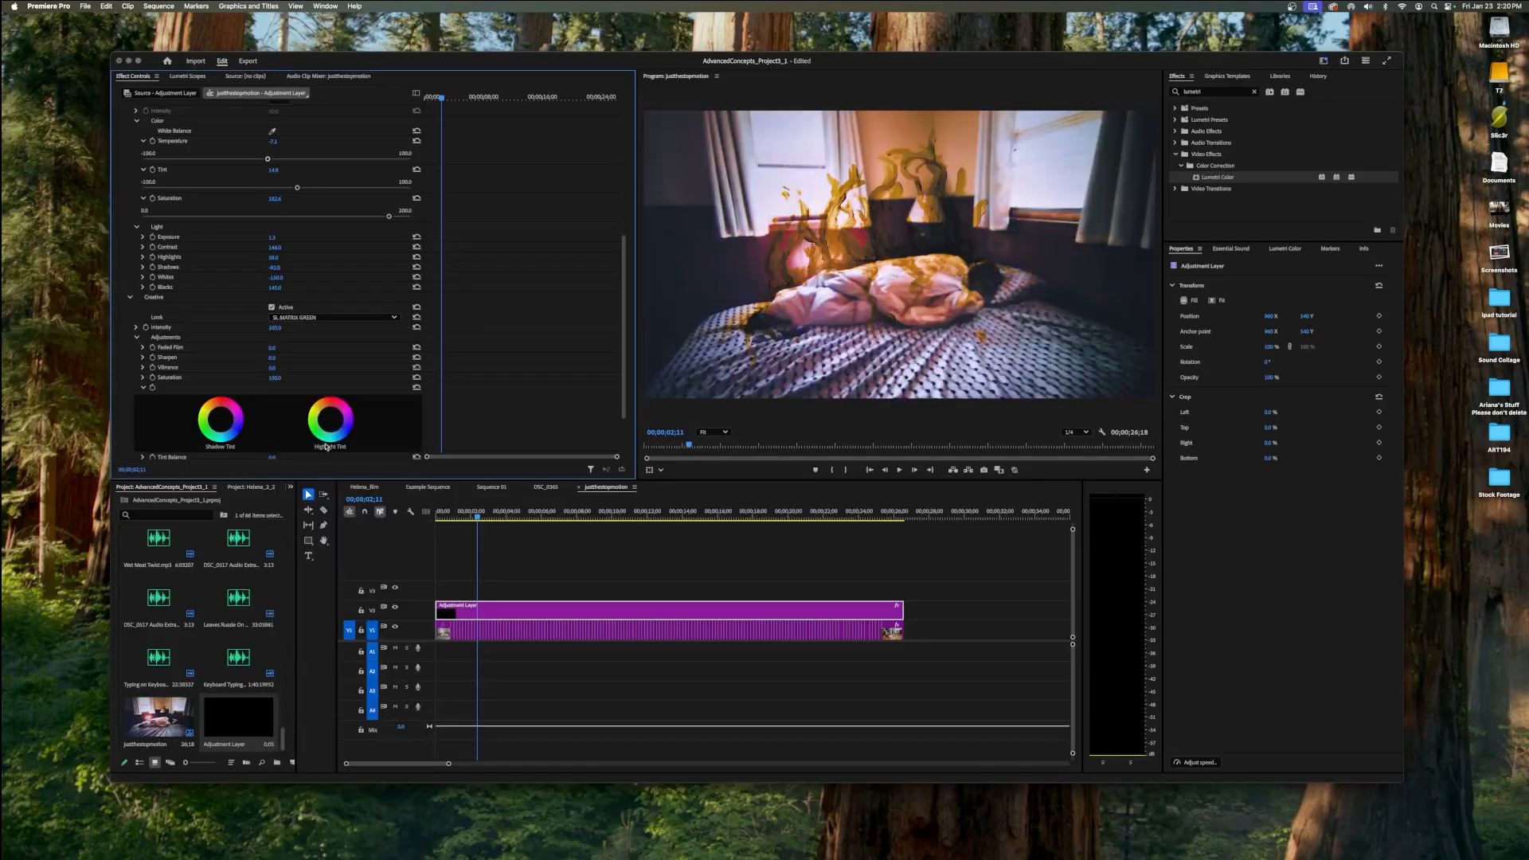
Reset the Creative Look to None.
{"action": "left_click", "coordinate": [351, 318]}
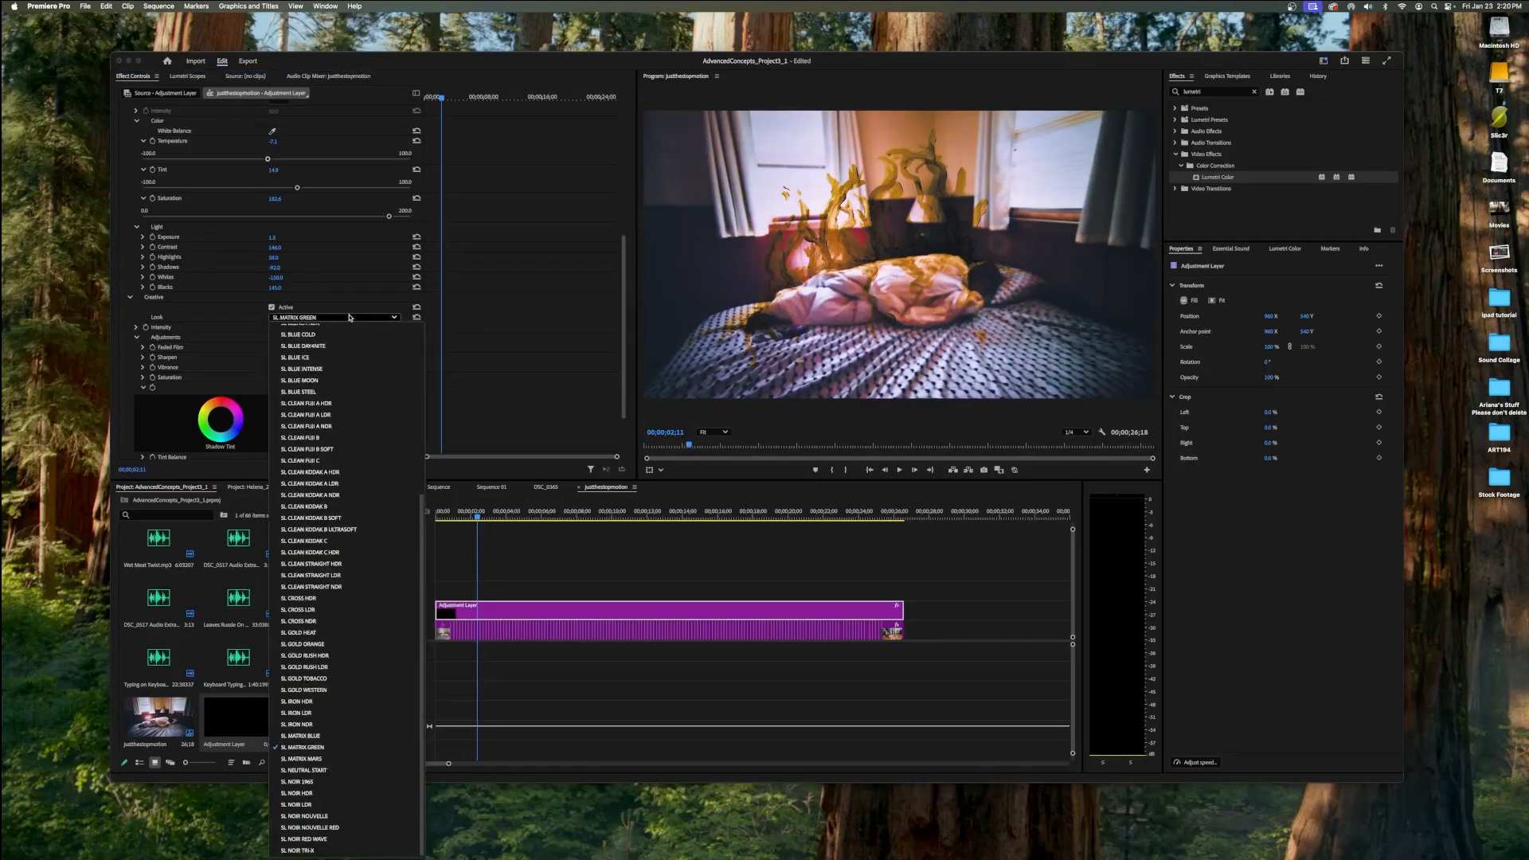
{"action": "scroll", "coordinate": [351, 356], "scroll_direction": "up", "scroll_amount": 5}
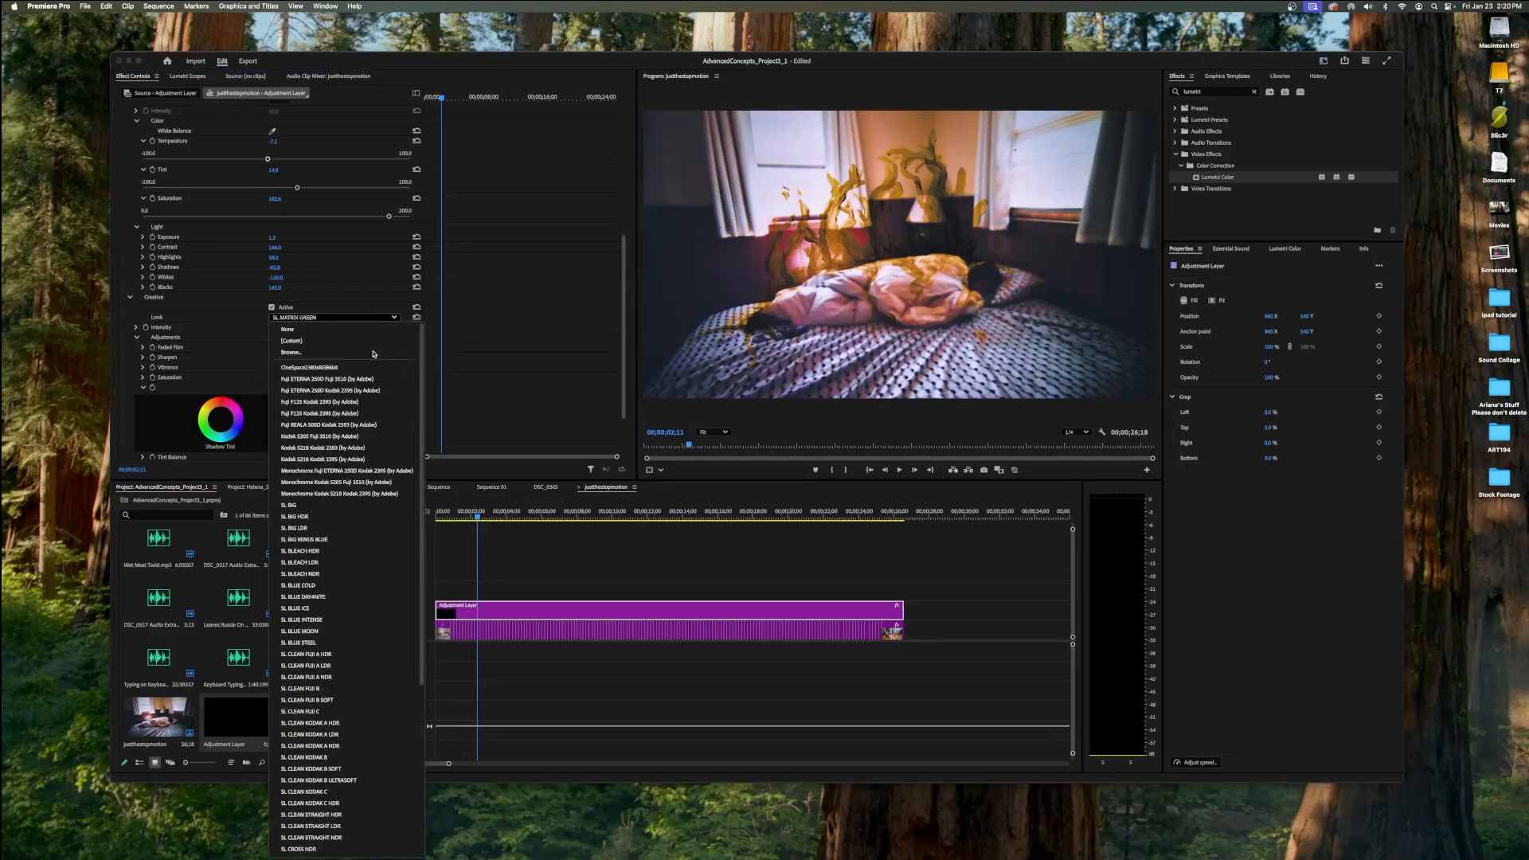
{"action": "left_click", "coordinate": [286, 330]}
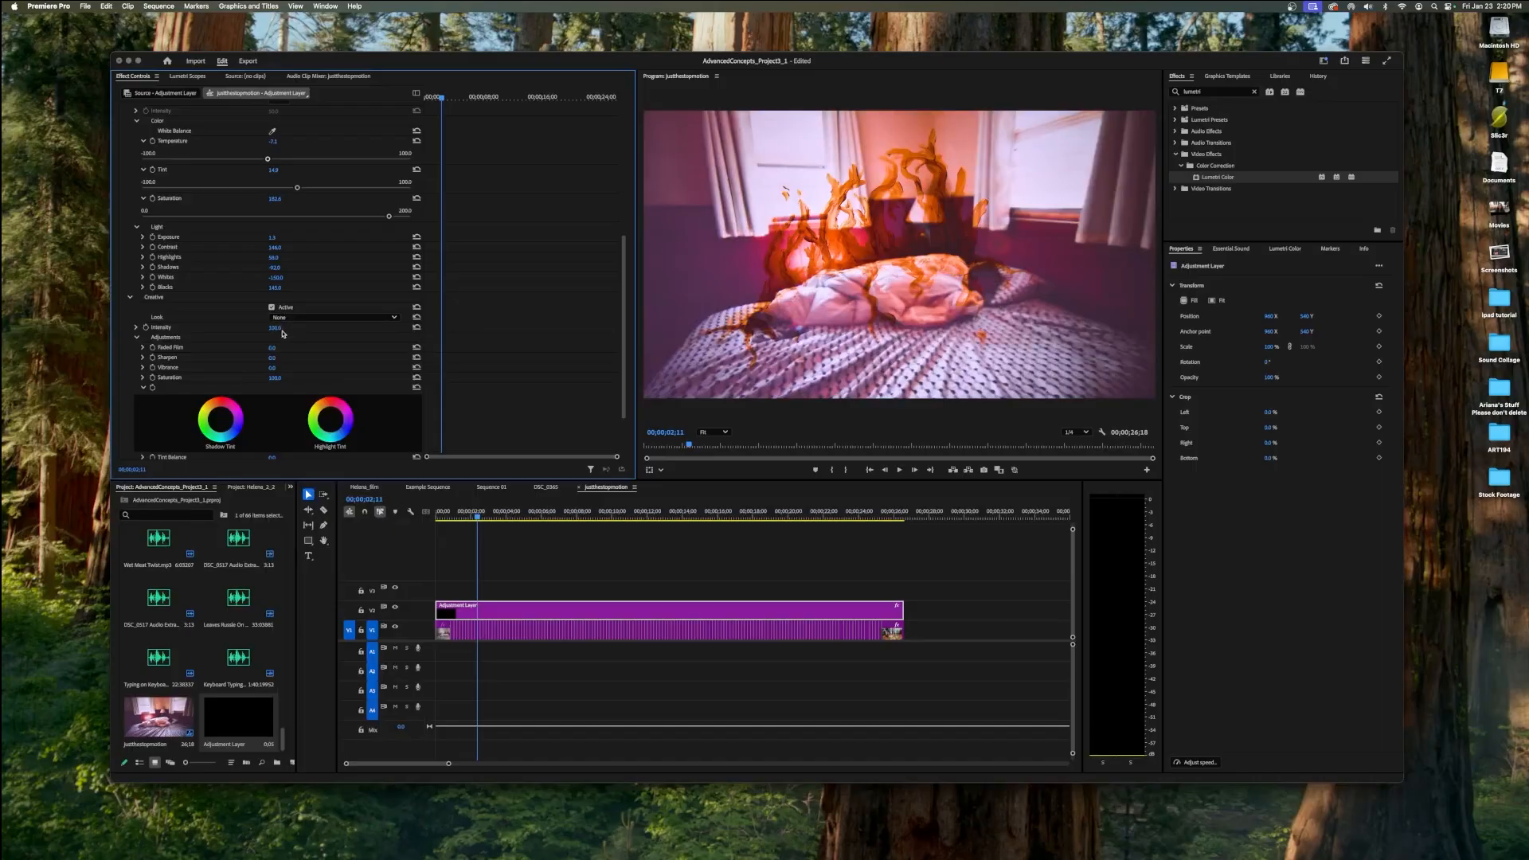
In the Creative adjustments, raise Faded Film to about 82 and Sharpen to about 47, and strongly increase Vibrance.
{"action": "scroll", "coordinate": [282, 334], "scroll_direction": "down", "scroll_amount": 4}
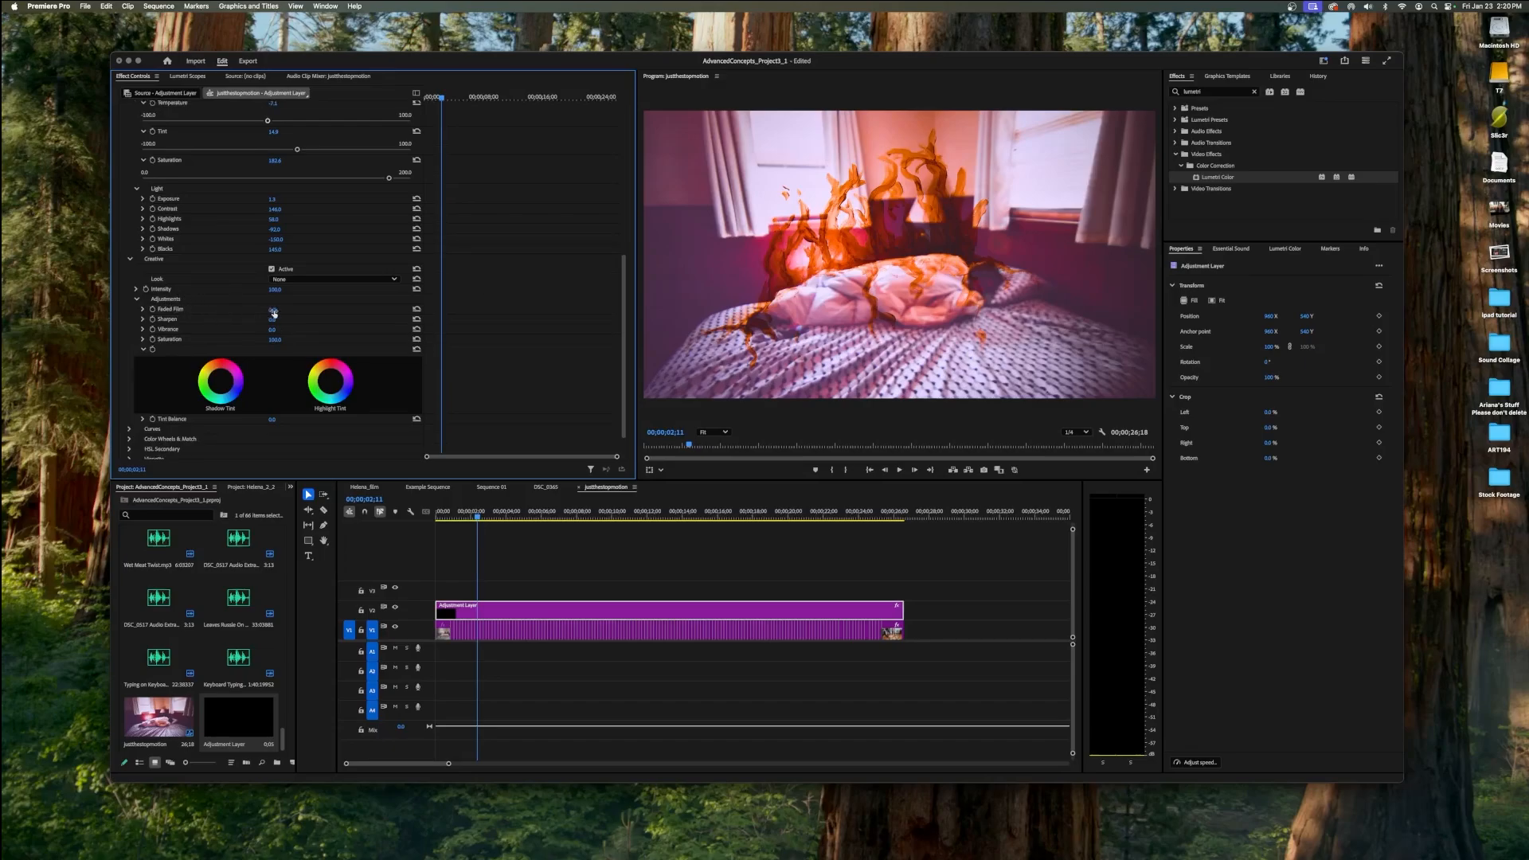
{"action": "mouse_move", "coordinate": [273, 311]}
{"action": "left_mouse_down"}
{"action": "mouse_move", "coordinate": [323, 312]}
{"action": "mouse_move", "coordinate": [274, 312]}
{"action": "mouse_move", "coordinate": [289, 312]}
{"action": "left_mouse_up"}
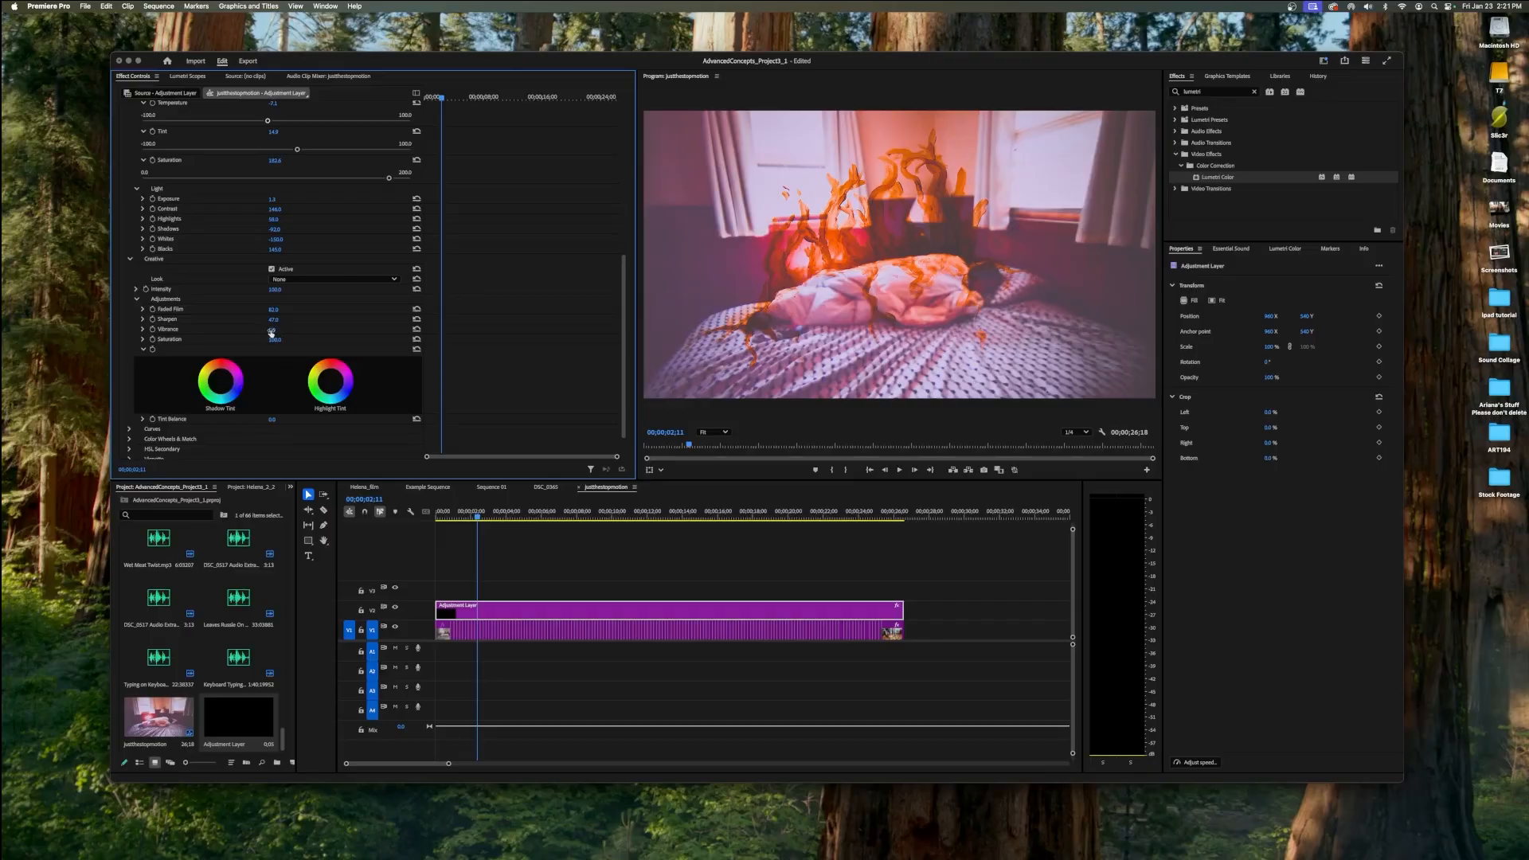
{"action": "left_click_drag", "start_coordinate": [271, 333], "coordinate": [281, 330]}
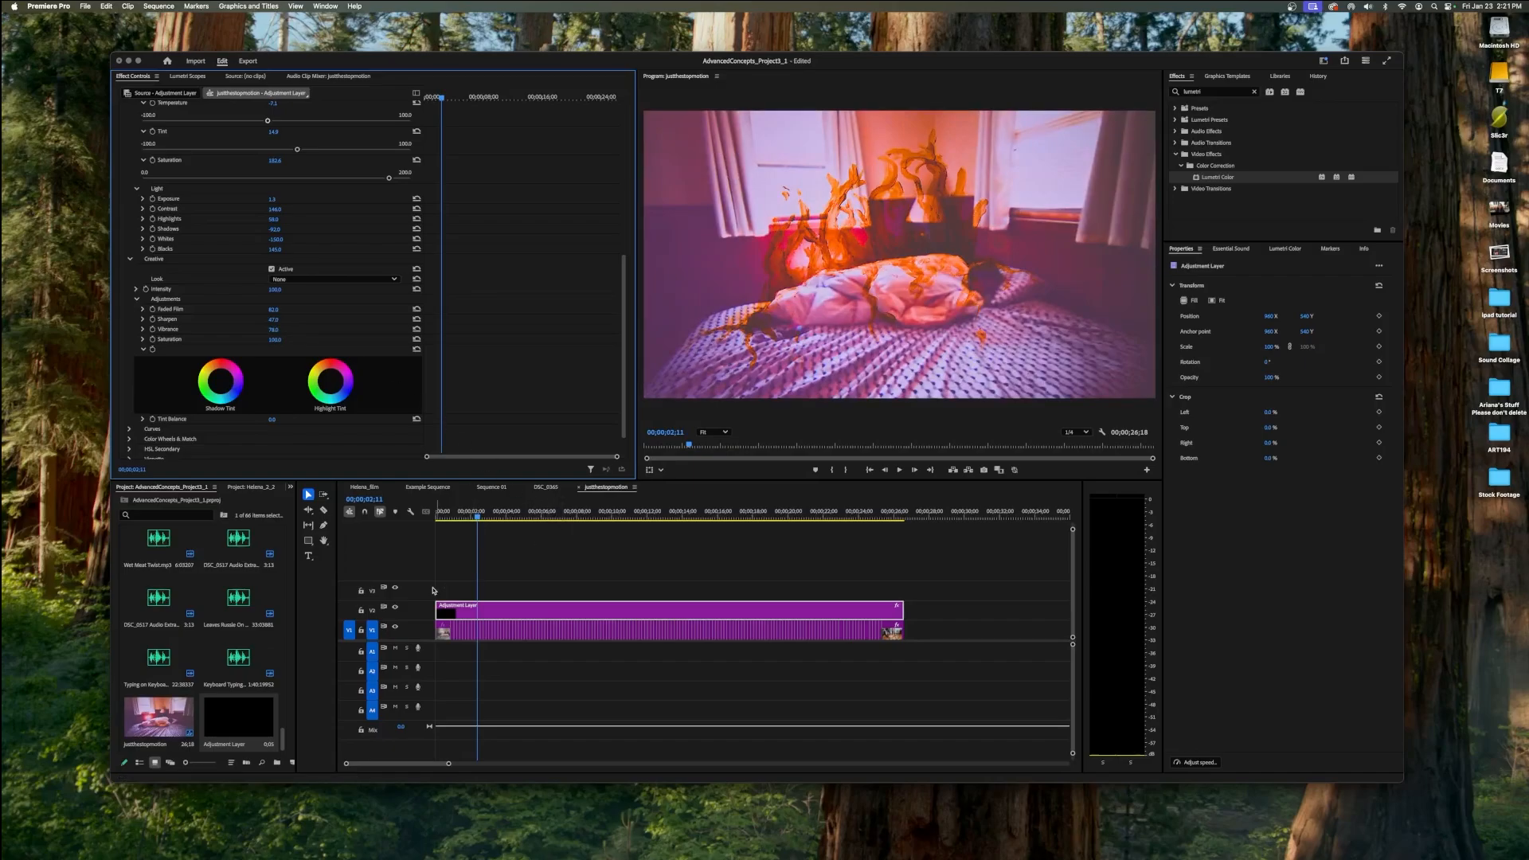
Check the grade at about 11 seconds in the sequence, test Vibrance at both extremes and settle on a low positive value.
{"action": "left_click", "coordinate": [504, 518]}
{"action": "left_click_drag", "start_coordinate": [504, 519], "coordinate": [628, 539]}
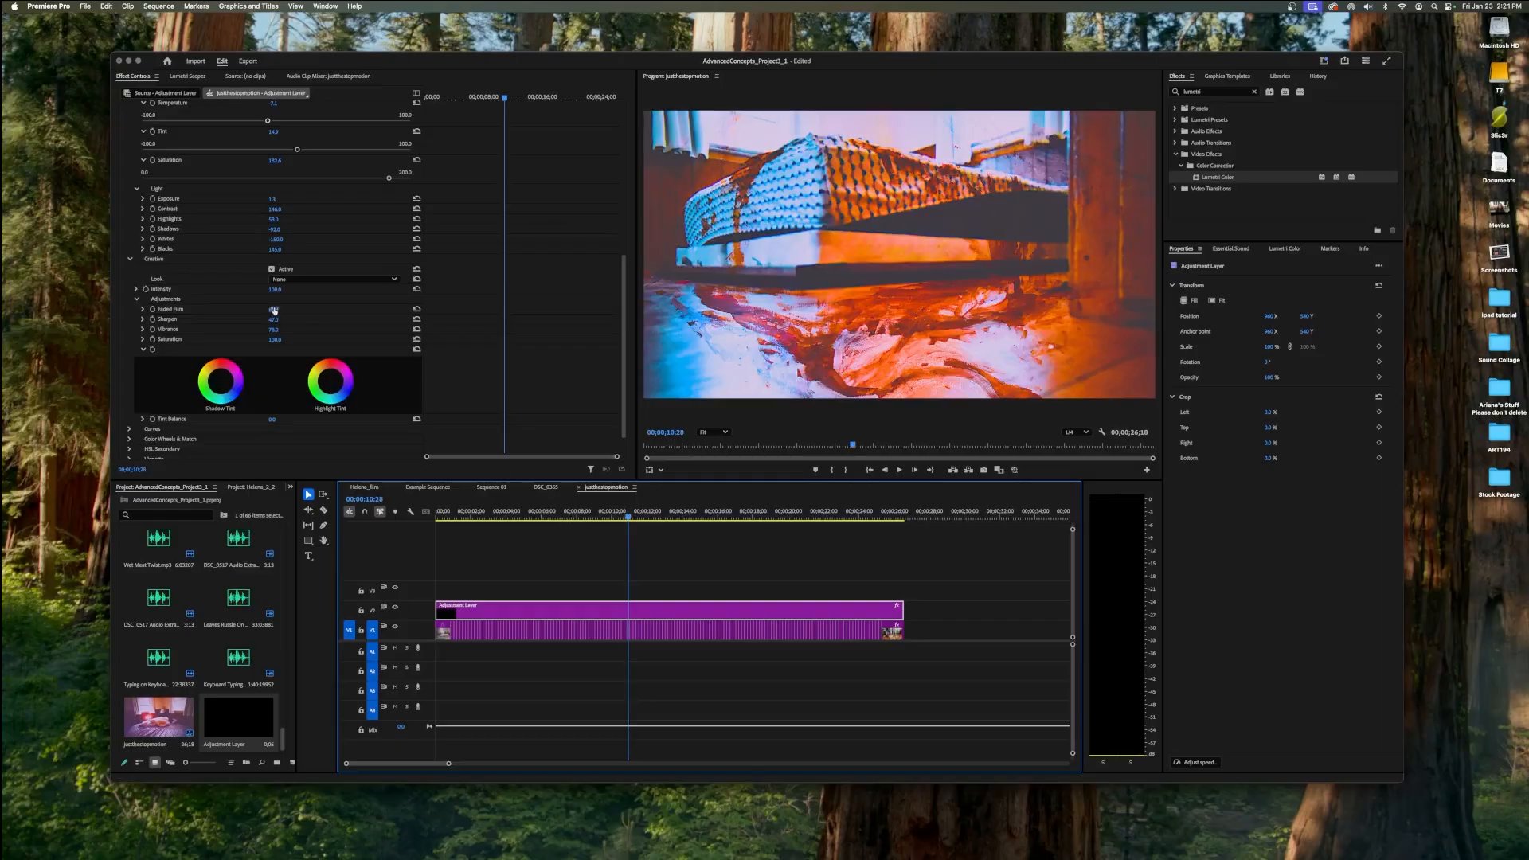
{"action": "left_click", "coordinate": [265, 335]}
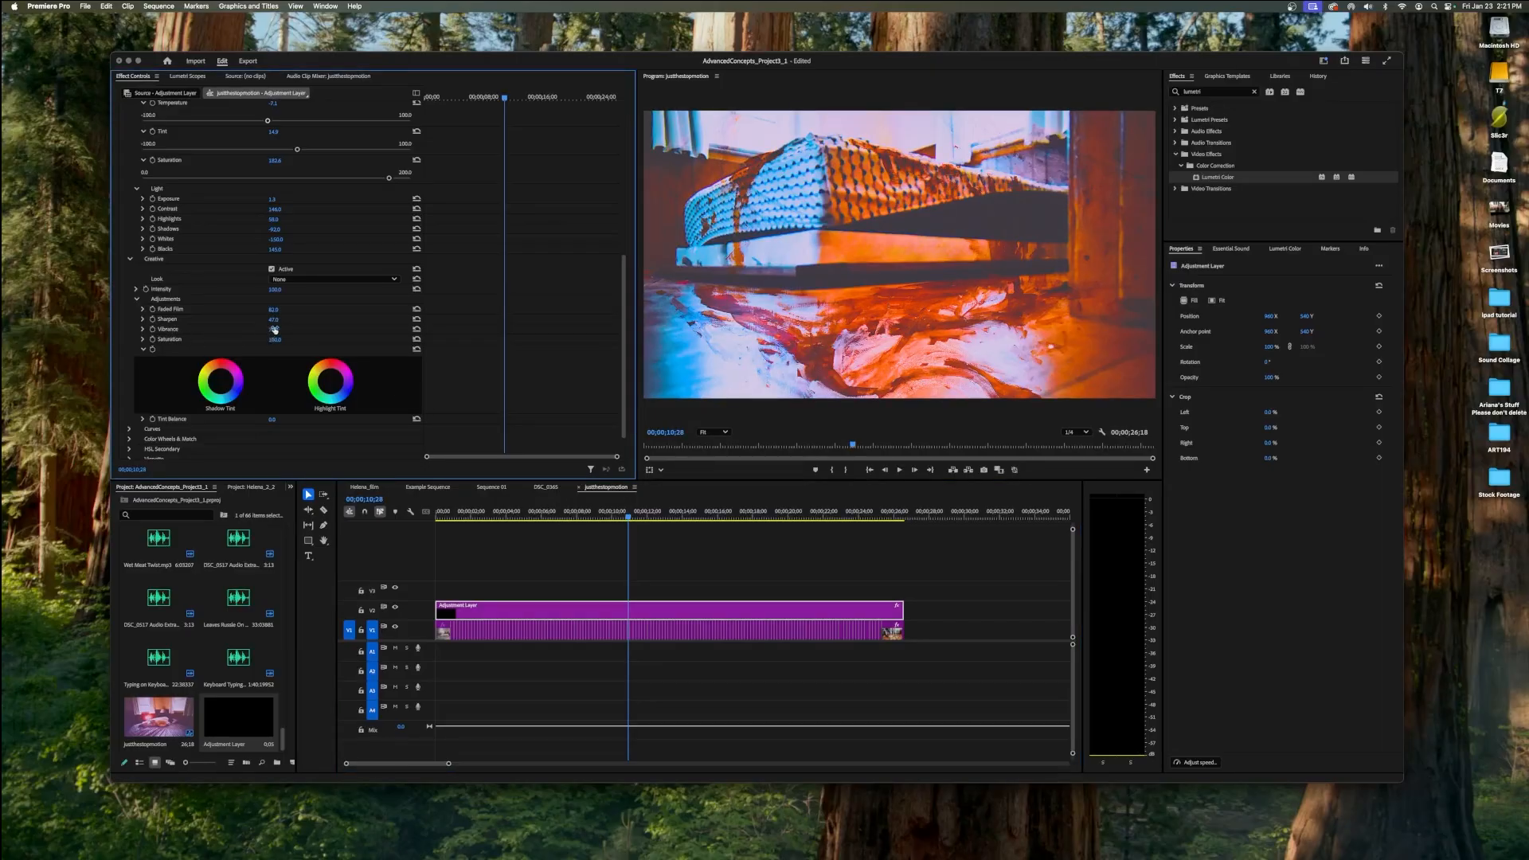
{"action": "left_click_drag", "start_coordinate": [273, 330], "coordinate": [132, 330]}
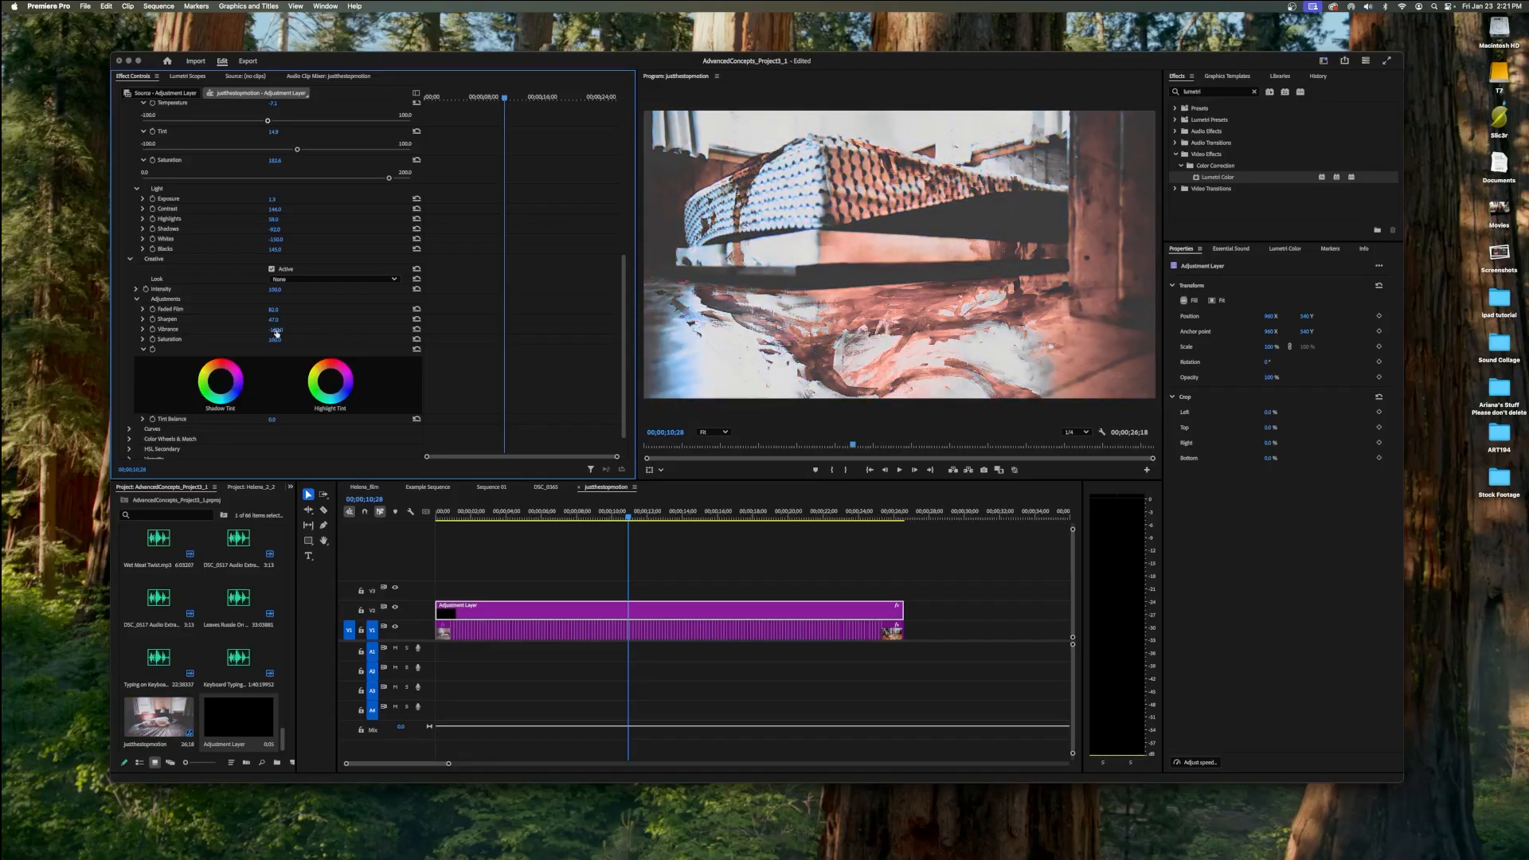
{"action": "left_click_drag", "start_coordinate": [277, 333], "coordinate": [281, 330]}
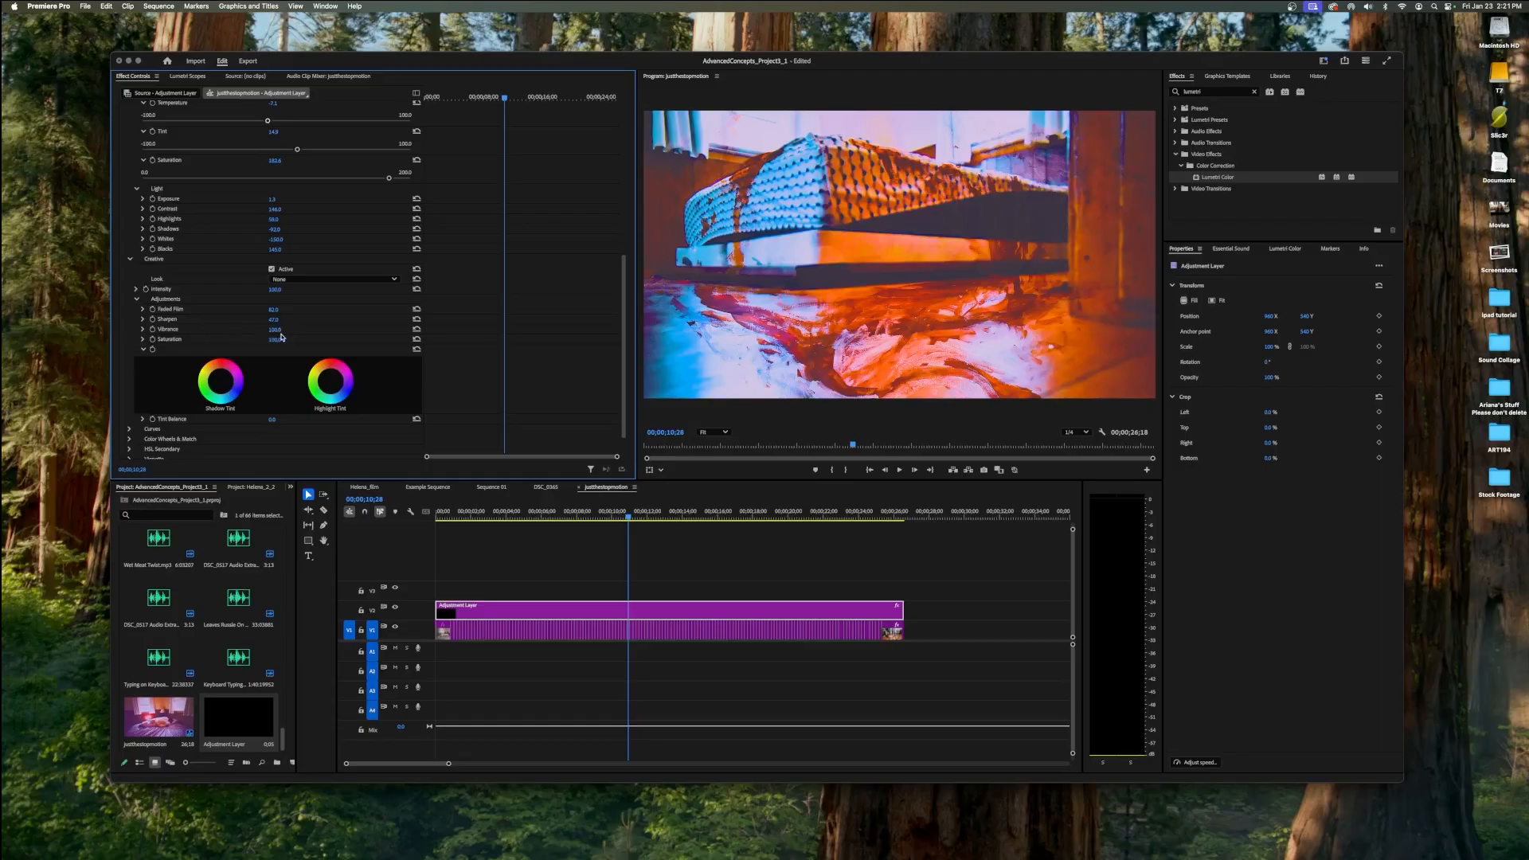
{"action": "left_click_drag", "start_coordinate": [280, 329], "coordinate": [282, 330]}
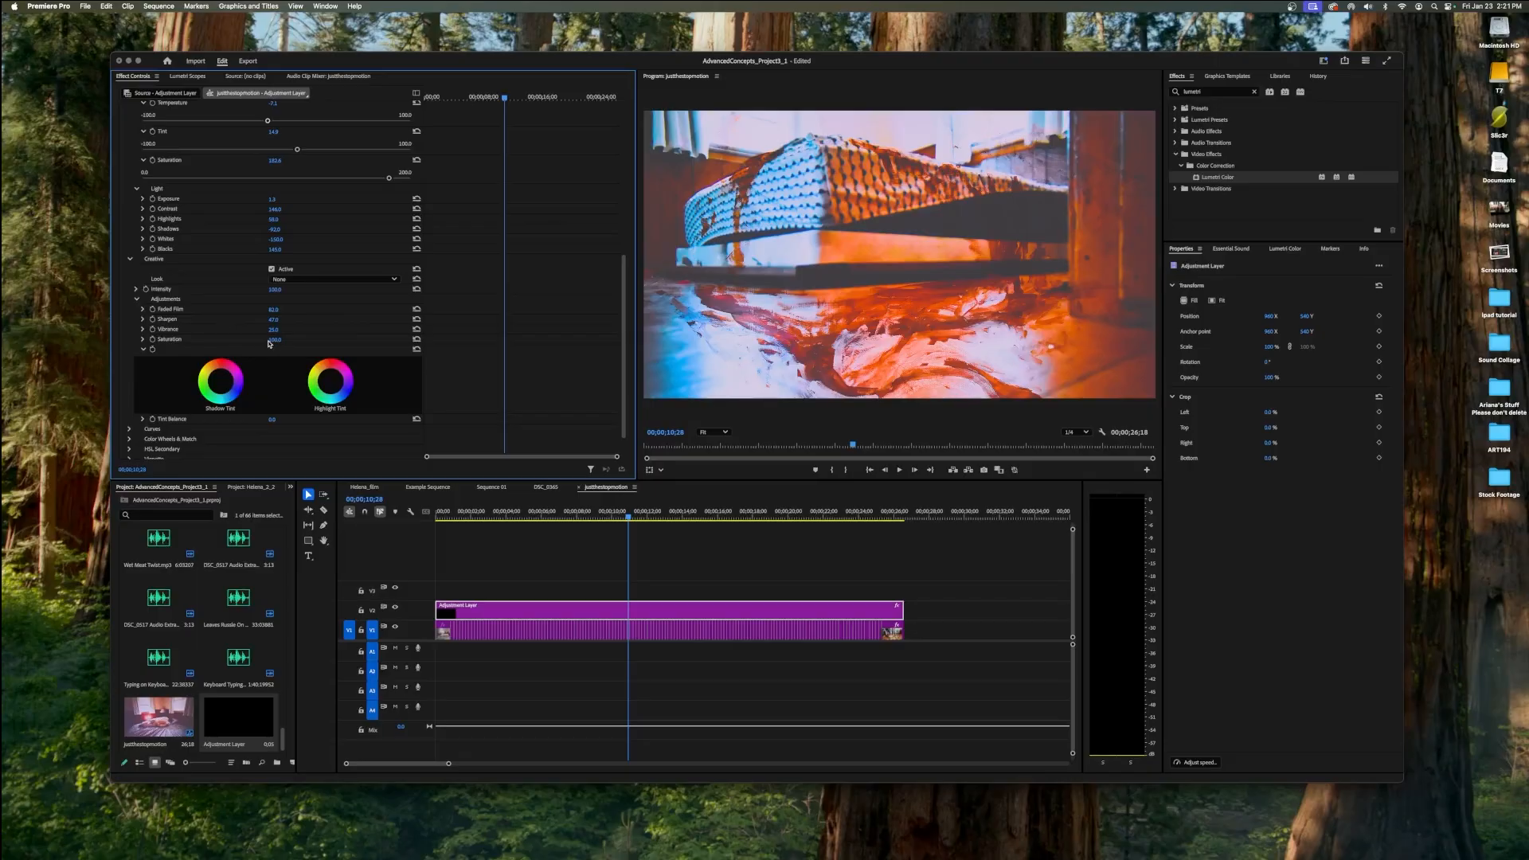
Tint the shadows towards magenta and the highlights slightly towards blue with the Creative tint wheels.
{"action": "scroll", "coordinate": [269, 343], "scroll_direction": "down", "scroll_amount": 1}
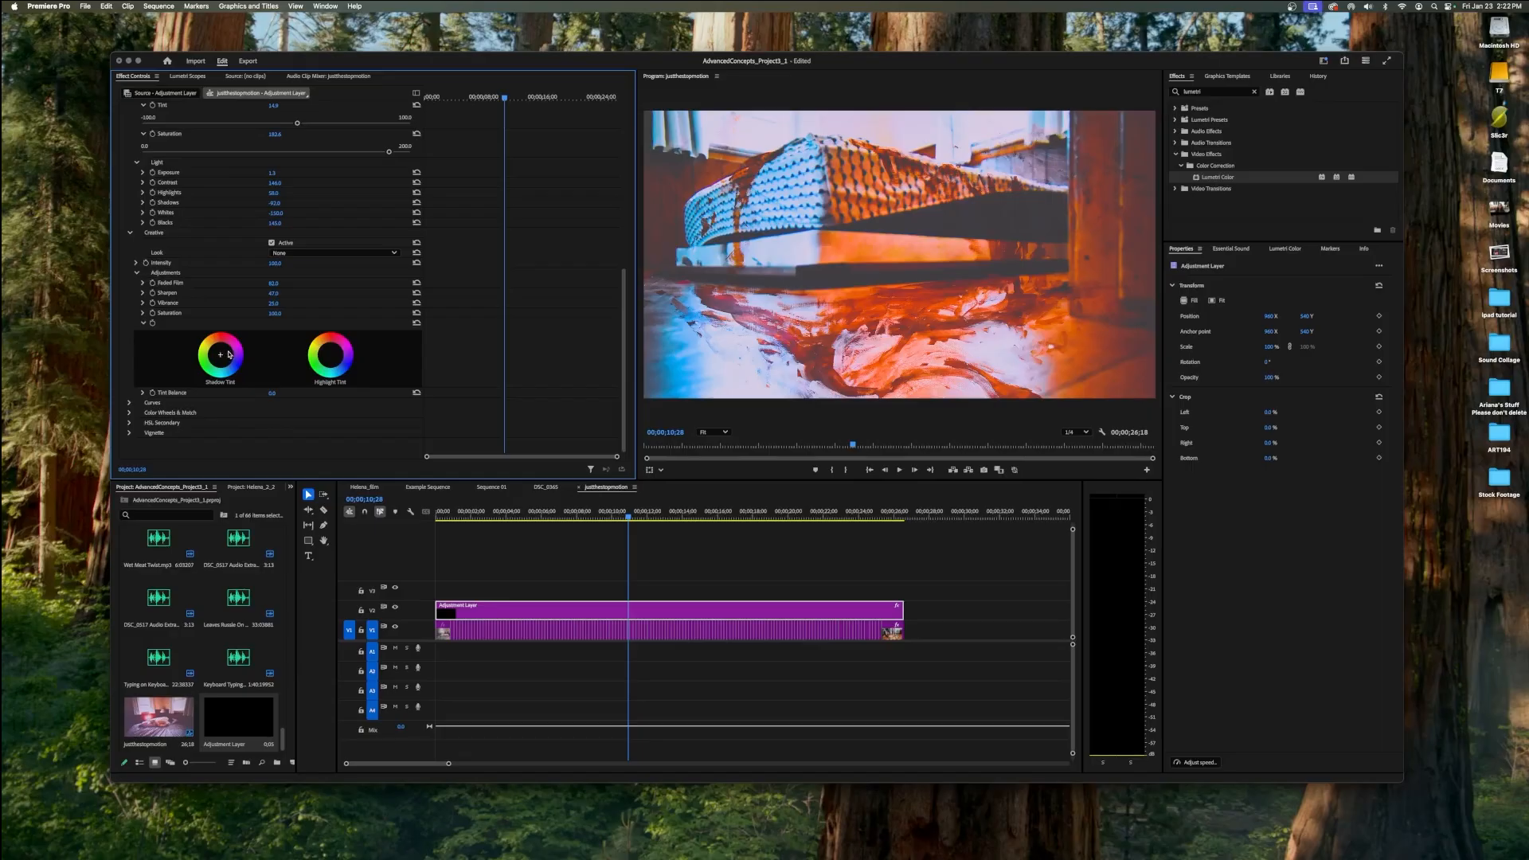
{"action": "left_click_drag", "start_coordinate": [228, 352], "coordinate": [238, 355]}
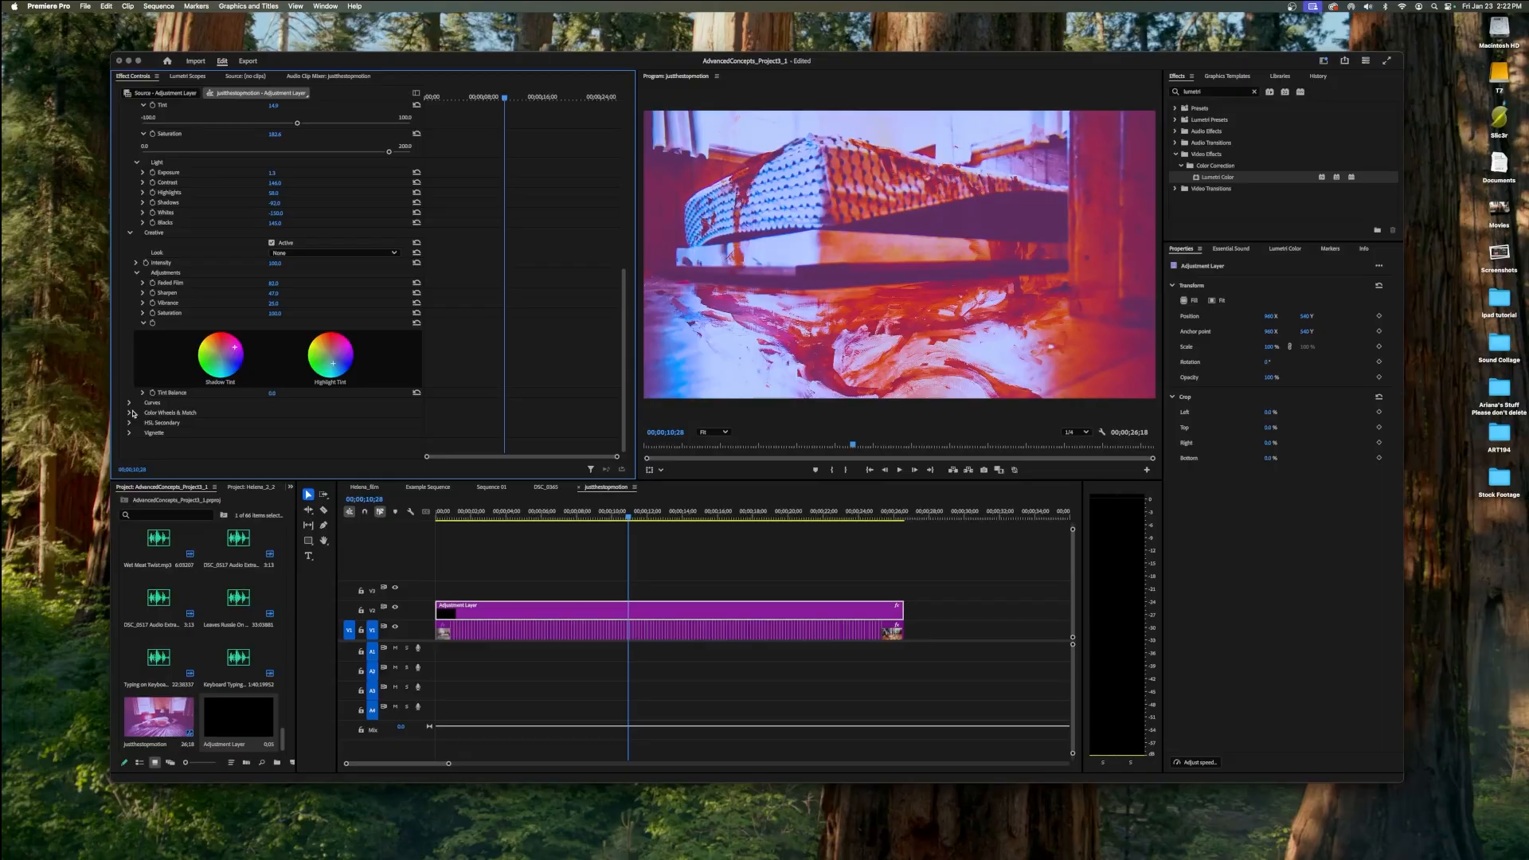
Shape the master RGB curve into an S by lowering the darker tones and lifting the brighter tones.
{"action": "left_click", "coordinate": [130, 404]}
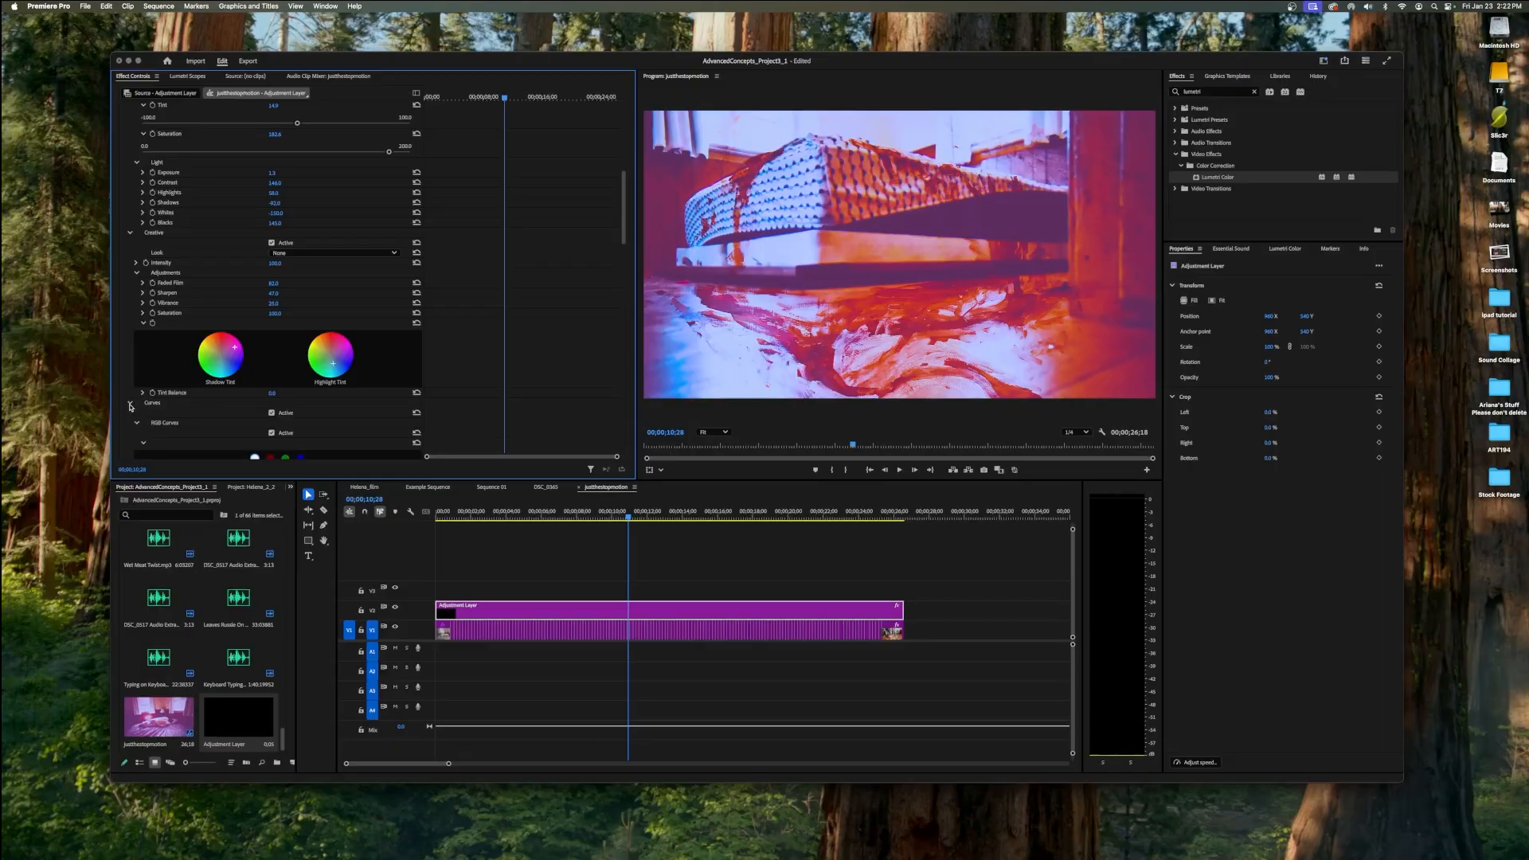
{"action": "scroll", "coordinate": [206, 392], "scroll_direction": "down", "scroll_amount": 5}
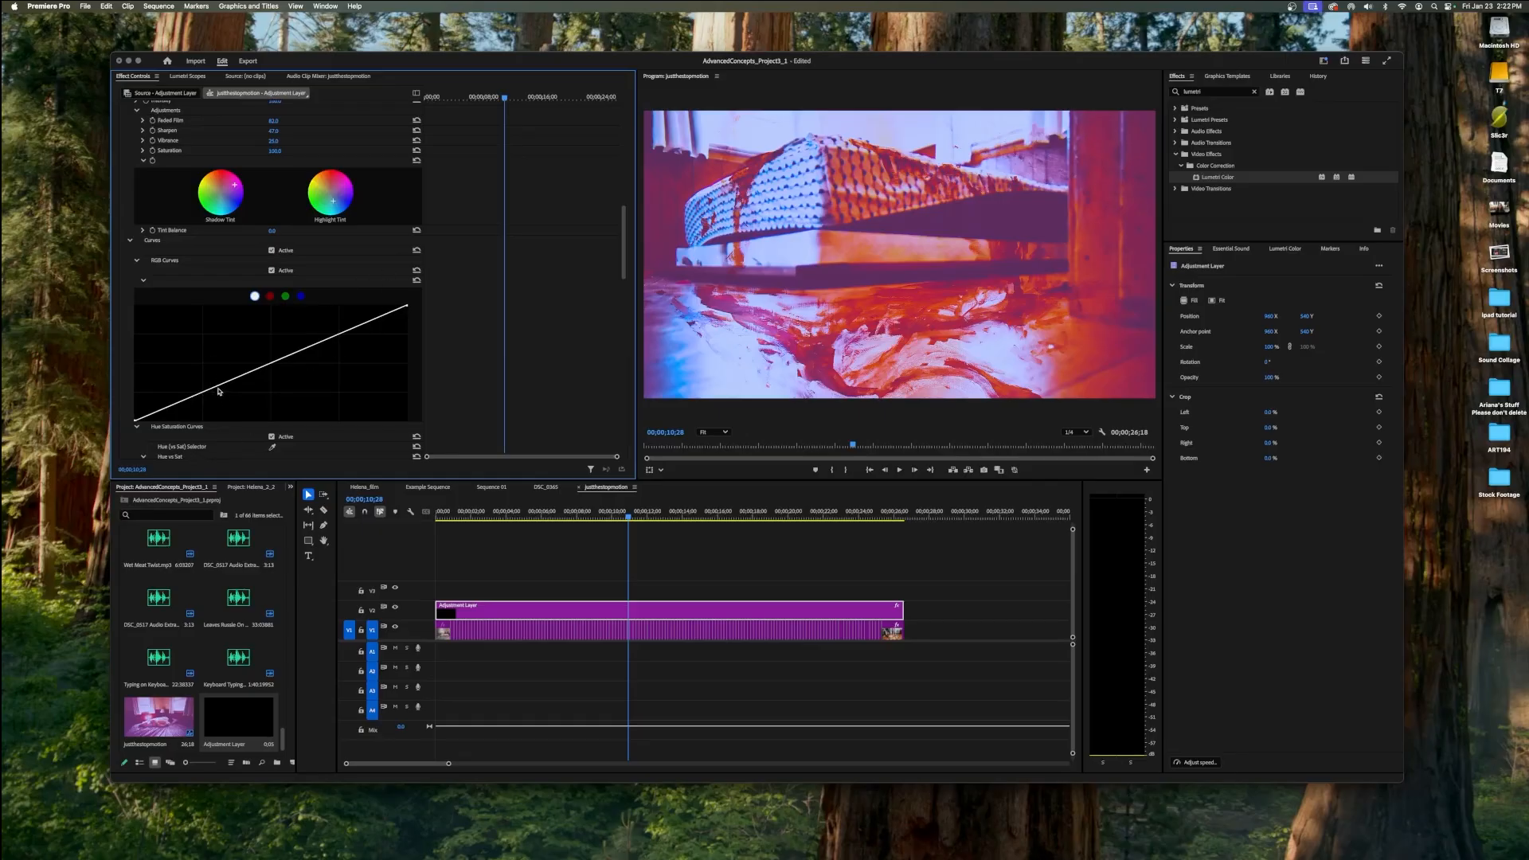
{"action": "left_click_drag", "start_coordinate": [220, 383], "coordinate": [223, 408]}
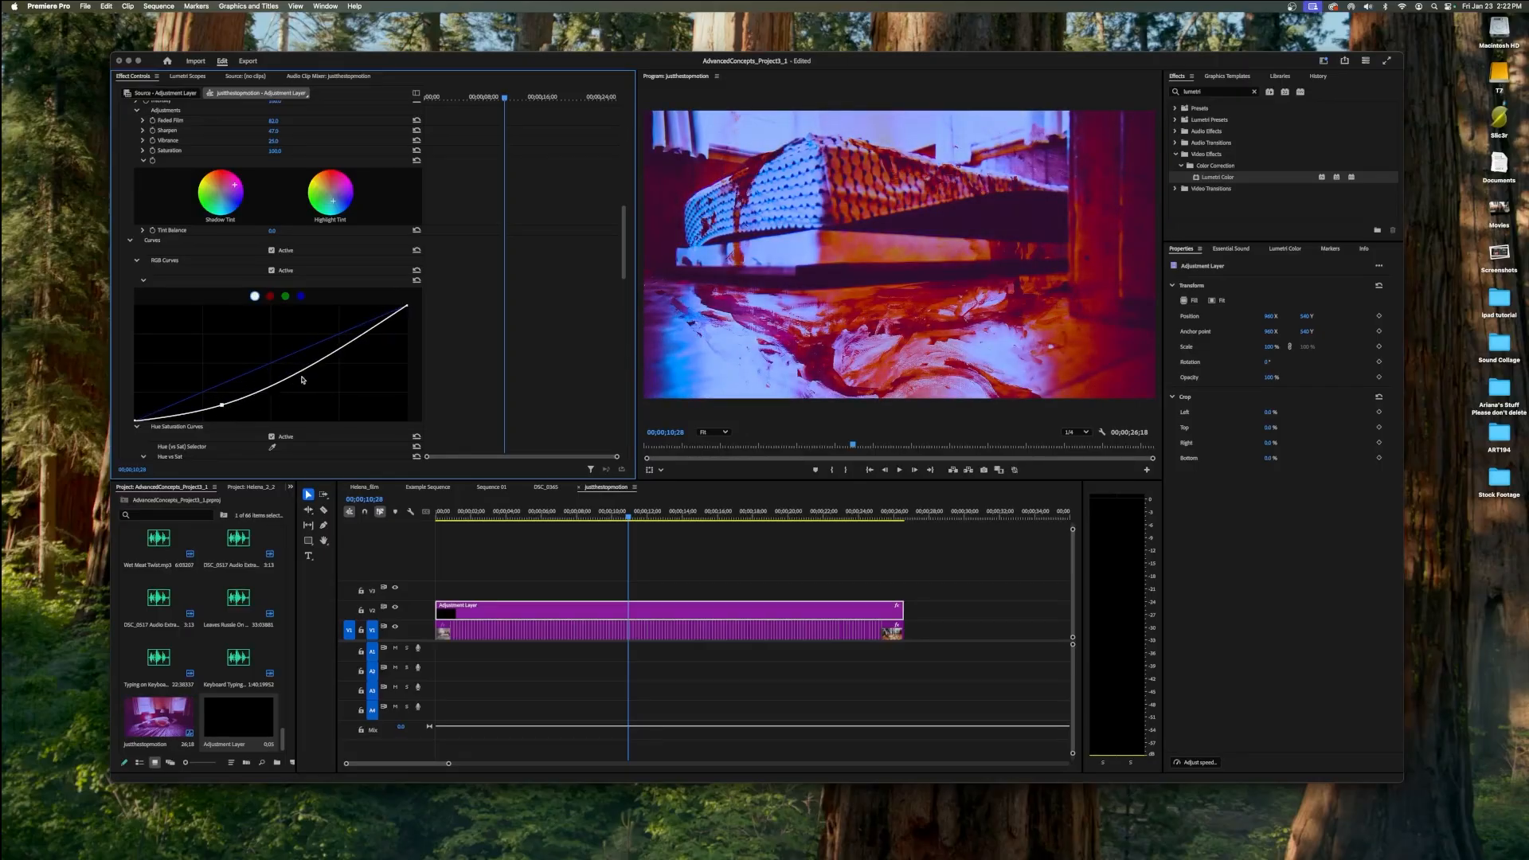
{"action": "left_click_drag", "start_coordinate": [336, 356], "coordinate": [322, 336]}
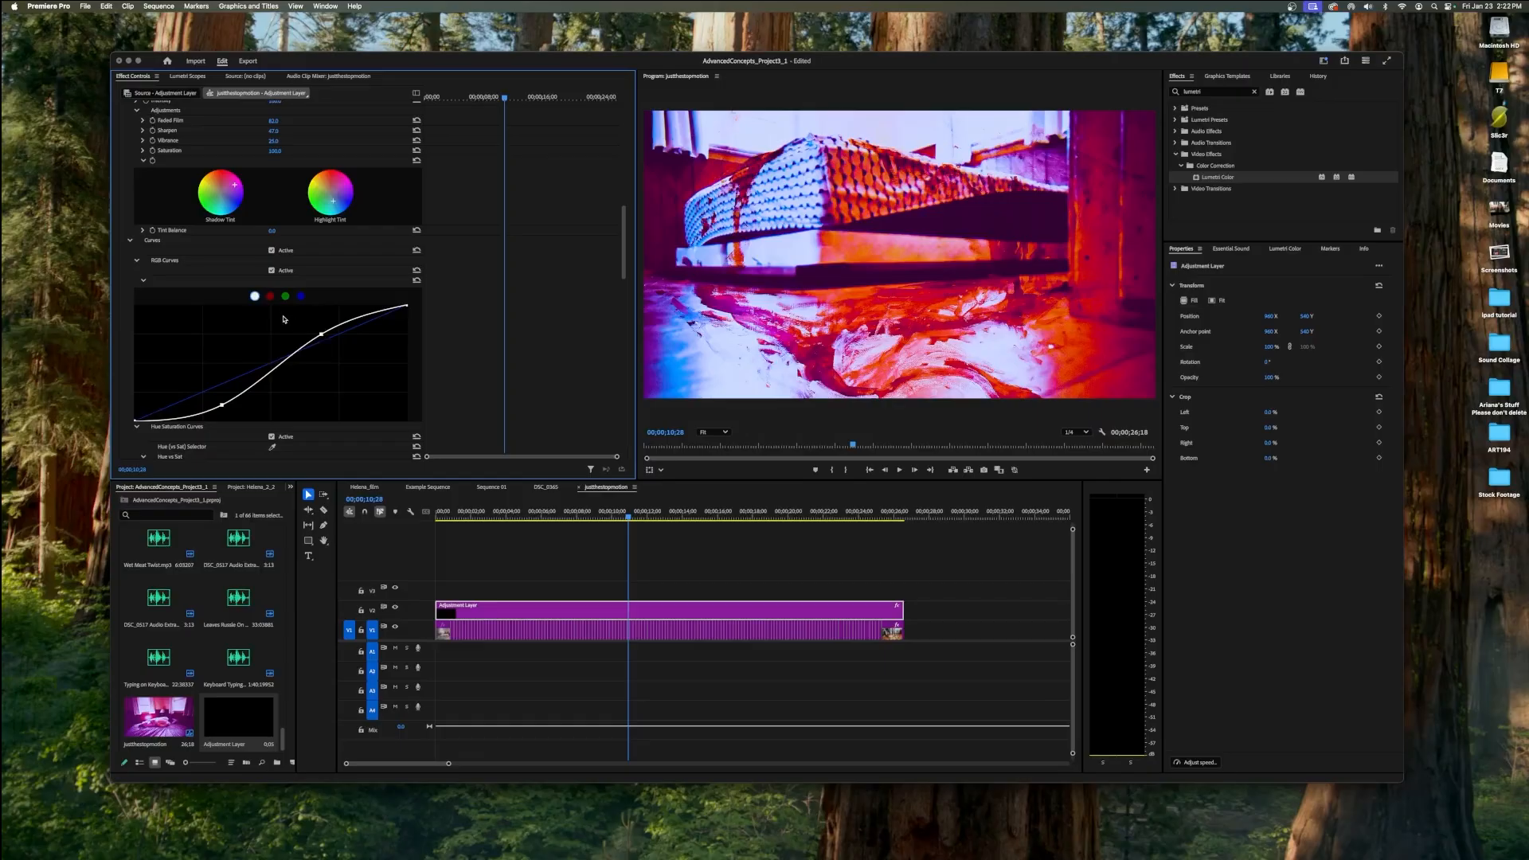
Bend the red RGB curve into a gentle S and raise the green curve in the darker midtones.
{"action": "left_click", "coordinate": [270, 295]}
{"action": "left_click", "coordinate": [239, 379]}
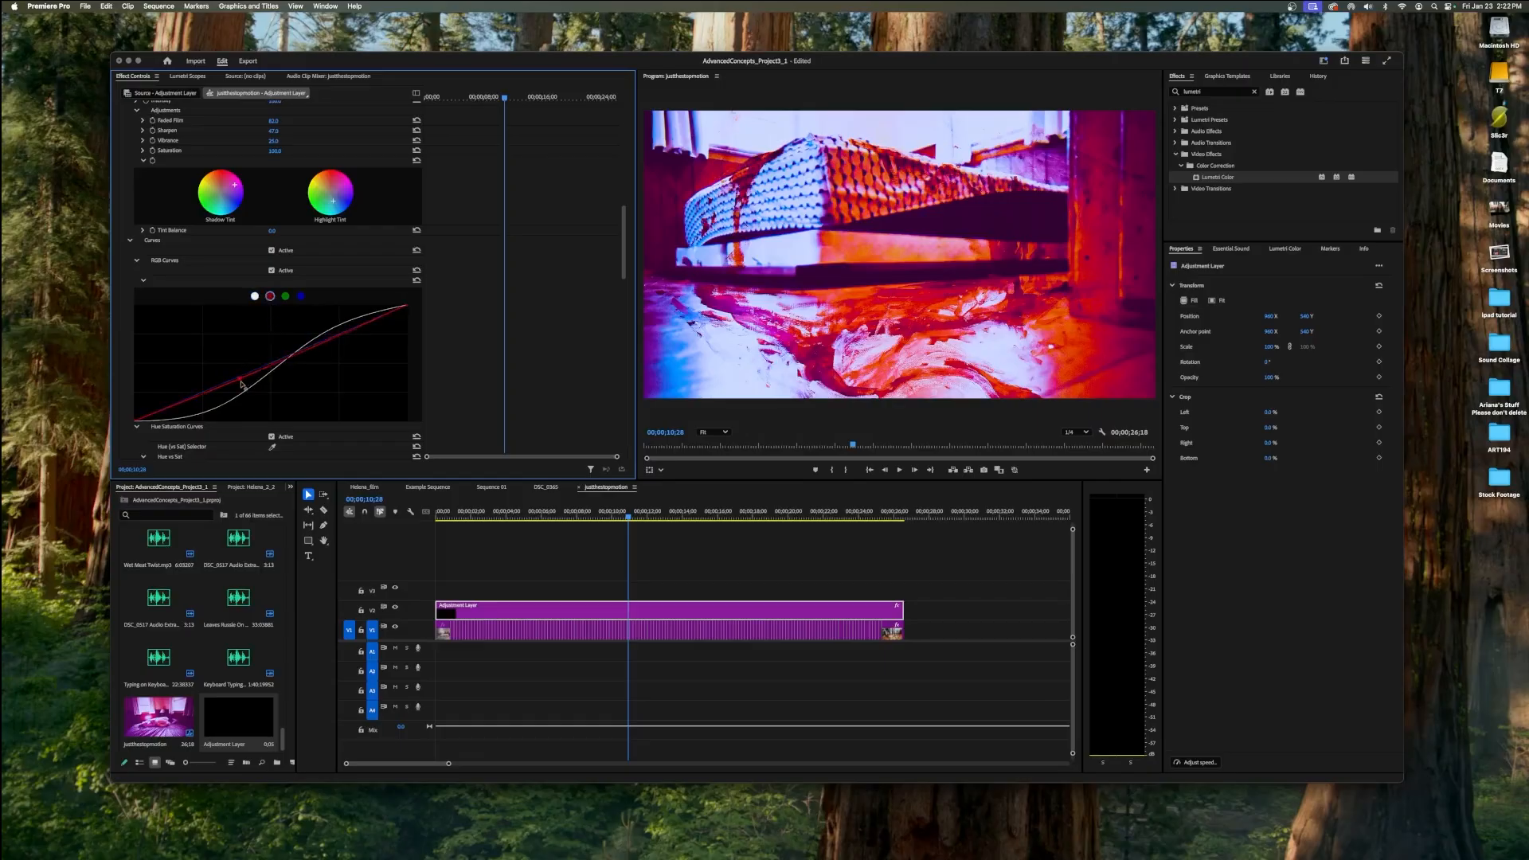
{"action": "left_click_drag", "start_coordinate": [241, 382], "coordinate": [316, 343]}
{"action": "left_click", "coordinate": [285, 301]}
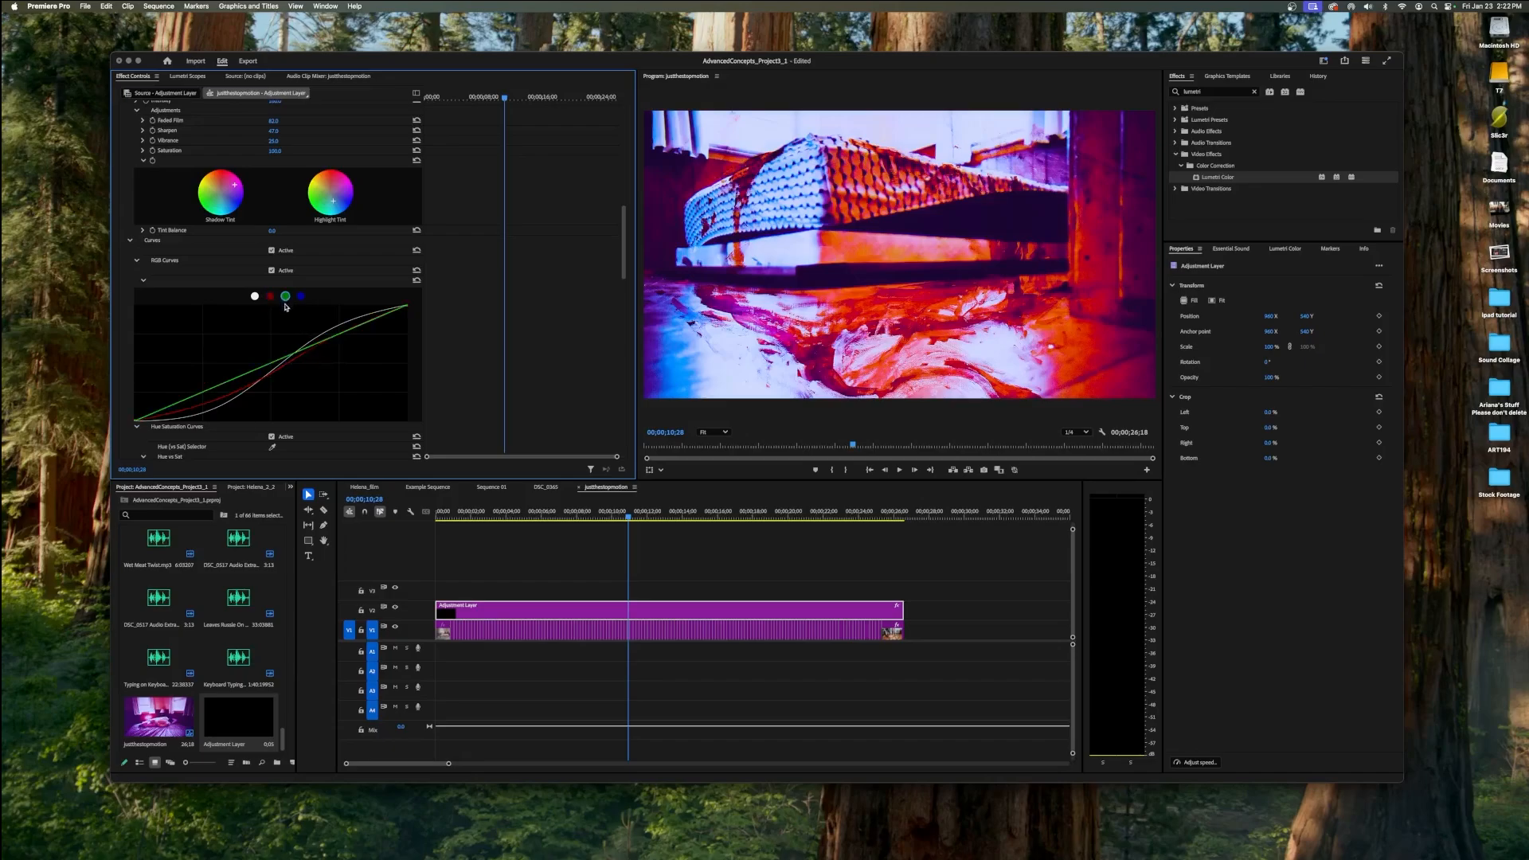
{"action": "mouse_move", "coordinate": [248, 371]}
{"action": "left_mouse_down"}
{"action": "mouse_move", "coordinate": [248, 421]}
{"action": "mouse_move", "coordinate": [328, 404]}
{"action": "mouse_move", "coordinate": [290, 372]}
{"action": "mouse_move", "coordinate": [361, 460]}
{"action": "mouse_move", "coordinate": [181, 287]}
{"action": "mouse_move", "coordinate": [209, 303]}
{"action": "mouse_move", "coordinate": [172, 374]}
{"action": "mouse_move", "coordinate": [232, 354]}
{"action": "mouse_move", "coordinate": [230, 371]}
{"action": "left_mouse_up"}
In the Hue vs Sat curve, boost the saturation of the blues and strongly reduce the saturation of the reds.
{"action": "scroll", "coordinate": [227, 369], "scroll_direction": "down", "scroll_amount": 3}
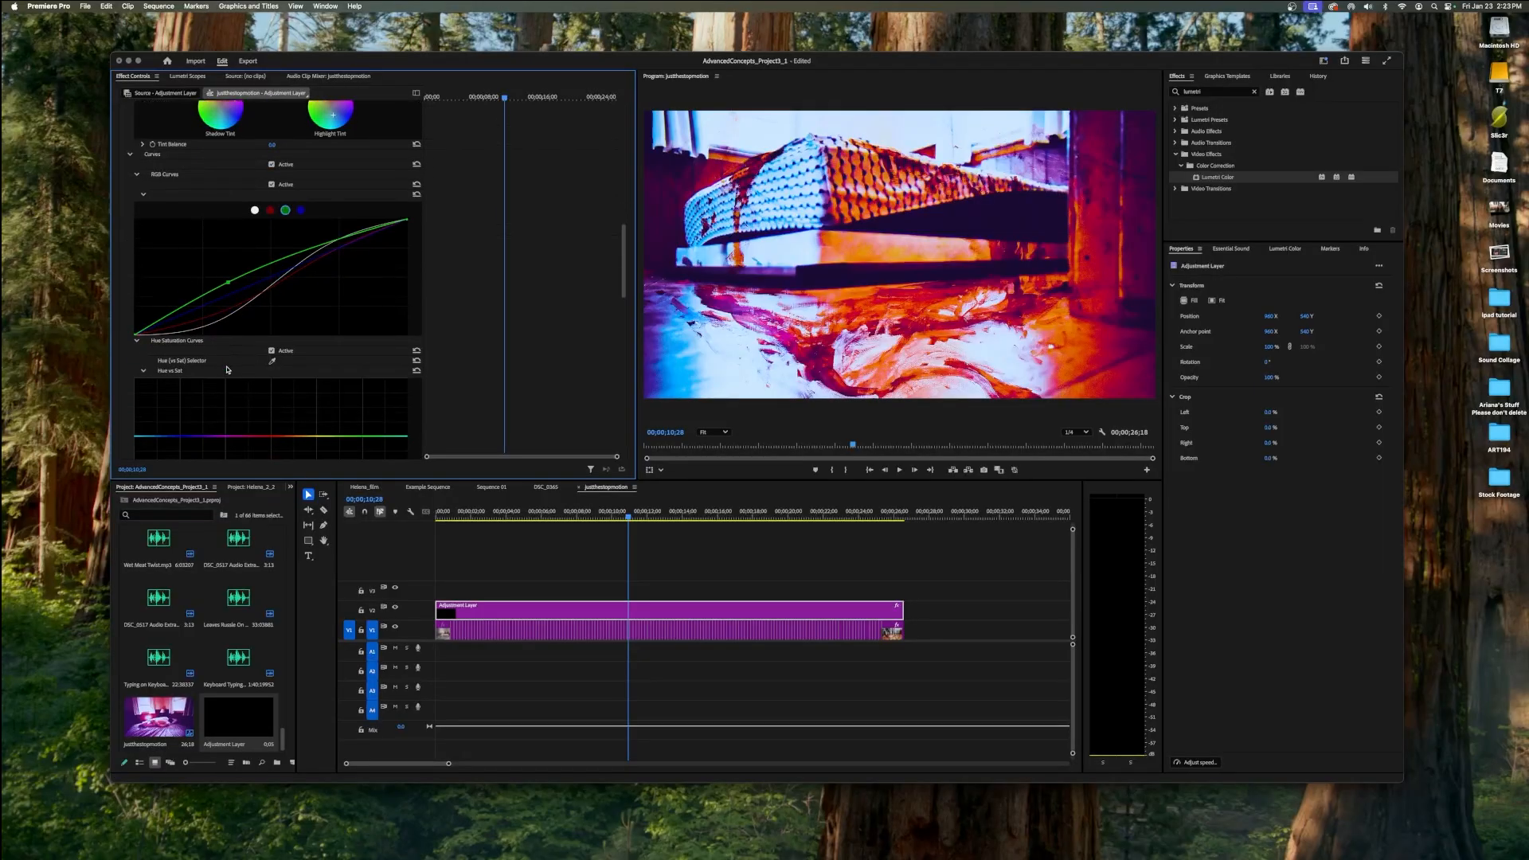
{"action": "scroll", "coordinate": [227, 370], "scroll_direction": "down", "scroll_amount": 2}
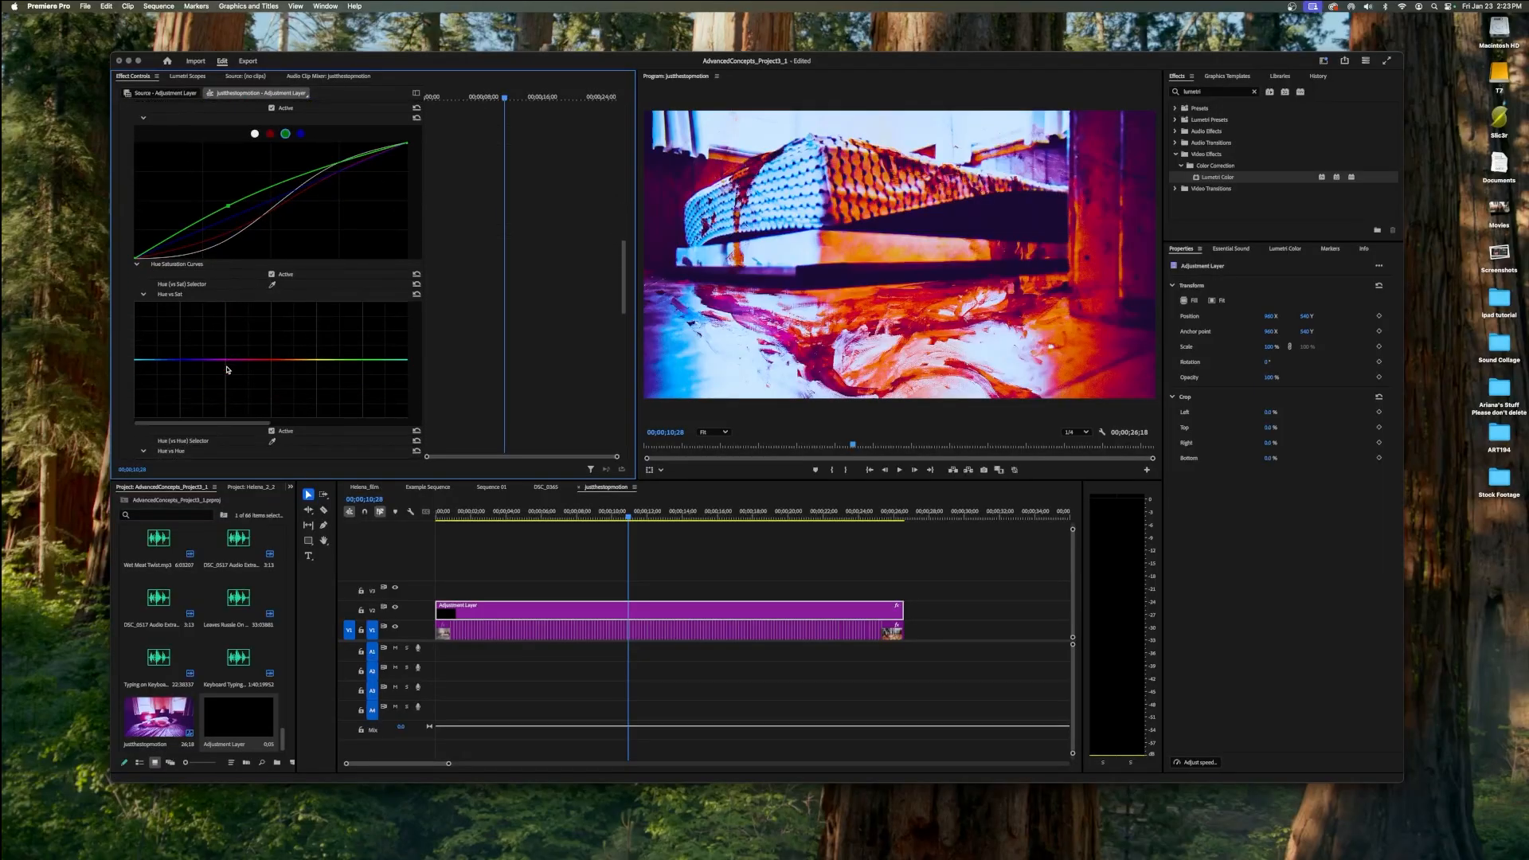
{"action": "scroll", "coordinate": [227, 370], "scroll_direction": "down", "scroll_amount": 2}
{"action": "scroll", "coordinate": [227, 369], "scroll_direction": "down", "scroll_amount": 8}
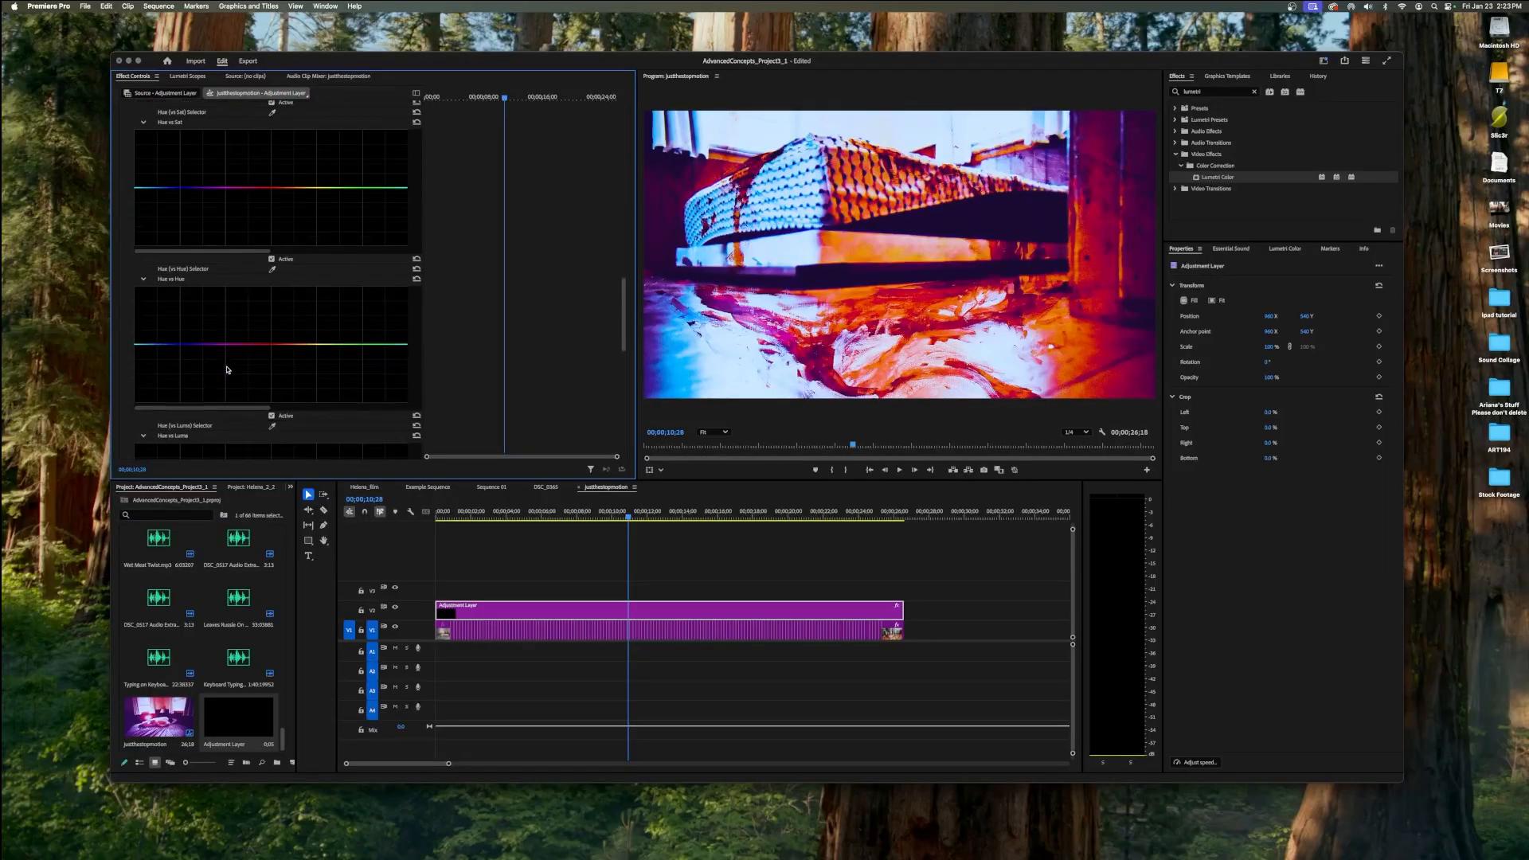
{"action": "scroll", "coordinate": [227, 370], "scroll_direction": "up", "scroll_amount": 10}
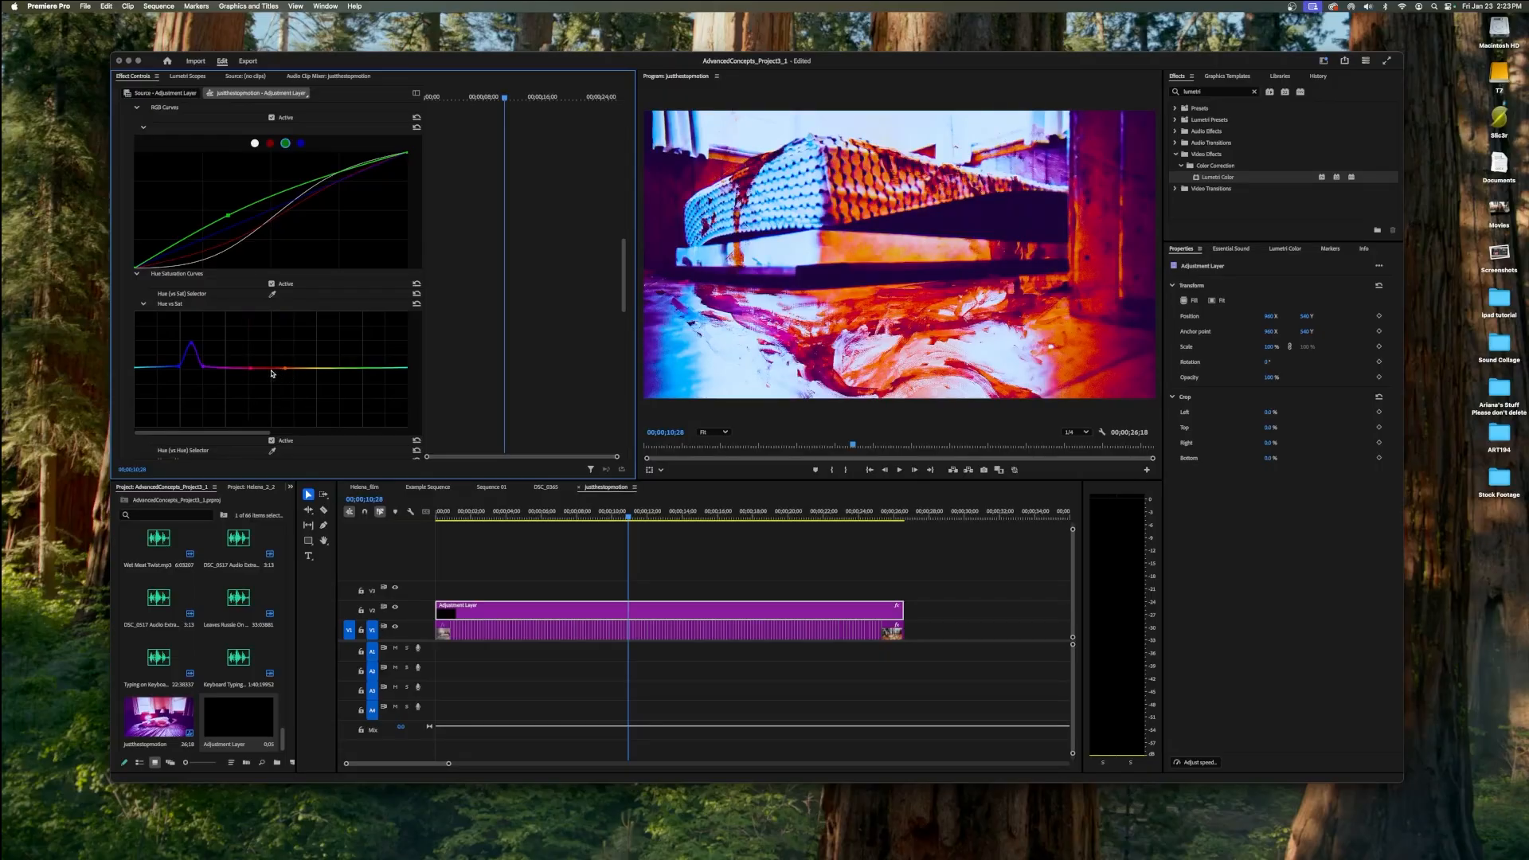
{"action": "left_click_drag", "start_coordinate": [273, 372], "coordinate": [269, 407]}
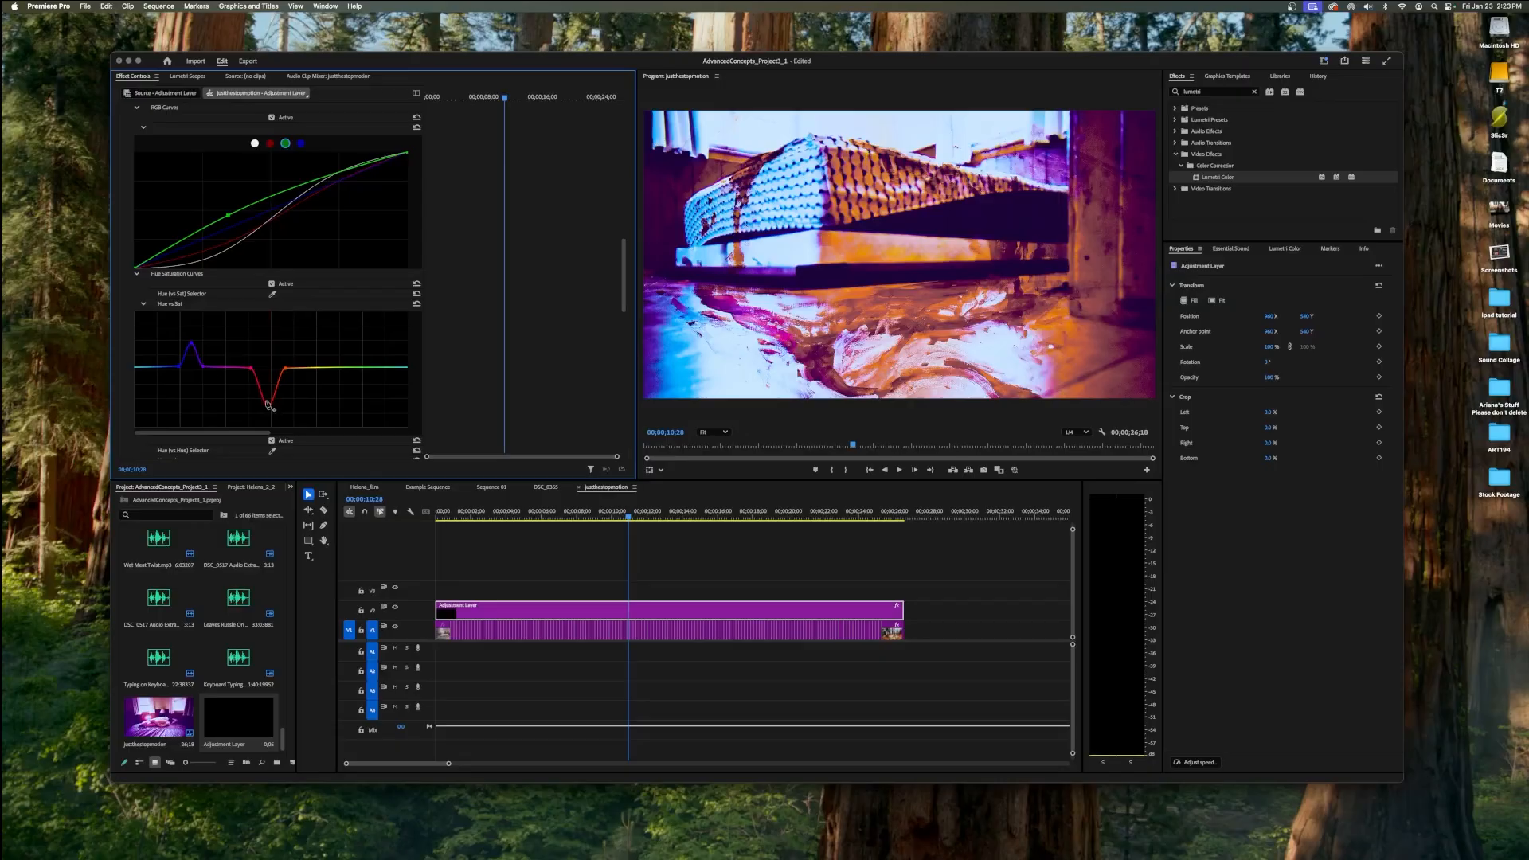
Raise the brightness of the blues with a peak in the Hue vs Luma curve.
{"action": "scroll", "coordinate": [271, 390], "scroll_direction": "down", "scroll_amount": 8}
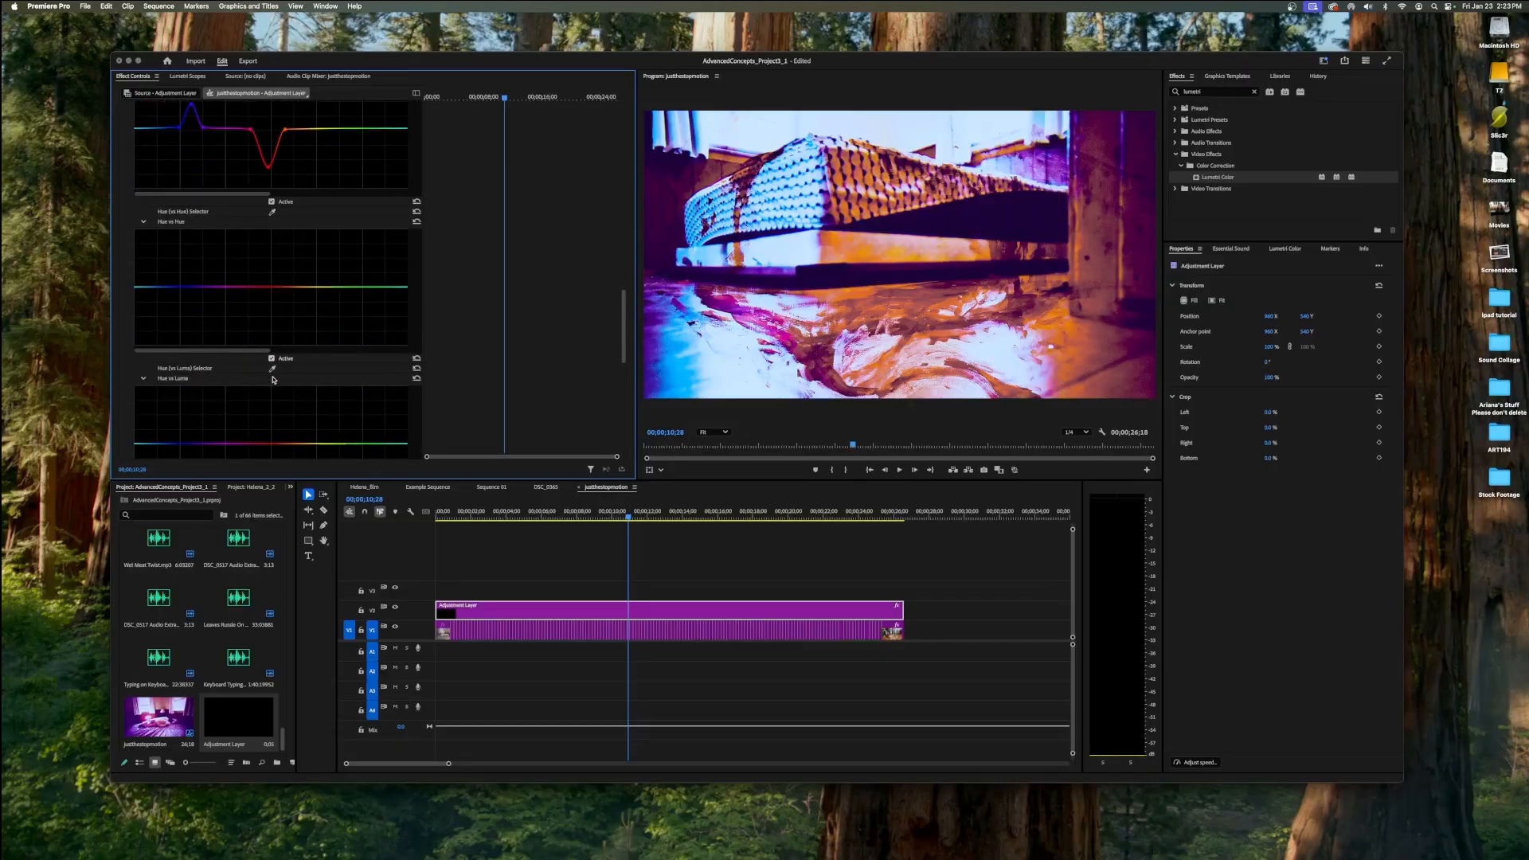
{"action": "scroll", "coordinate": [272, 379], "scroll_direction": "down", "scroll_amount": 2}
{"action": "scroll", "coordinate": [239, 330], "scroll_direction": "down", "scroll_amount": 1}
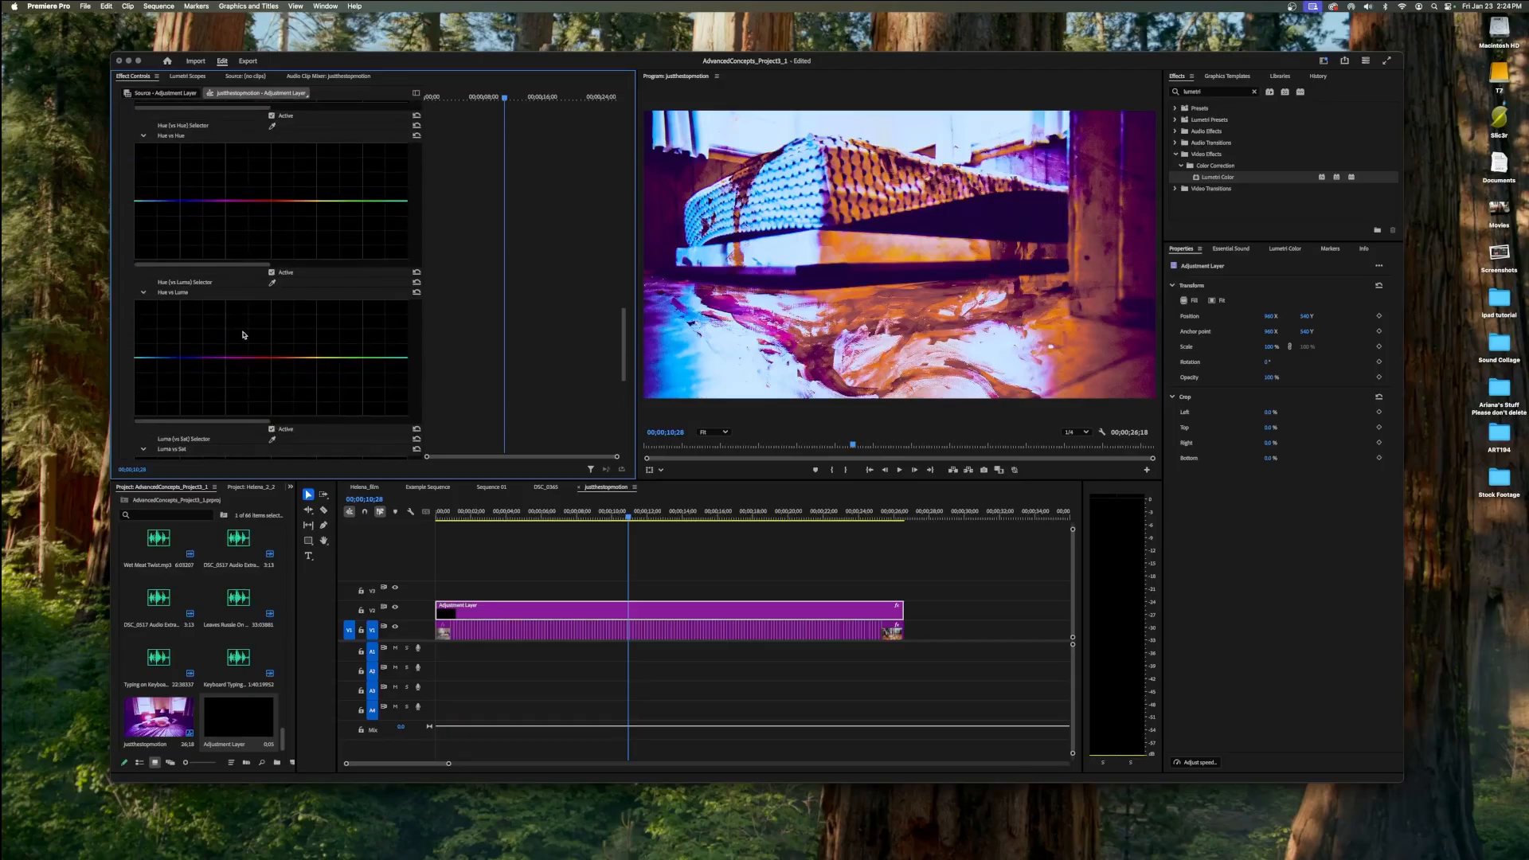
{"action": "left_click", "coordinate": [204, 358]}
{"action": "left_click", "coordinate": [188, 357]}
{"action": "left_click_drag", "start_coordinate": [188, 358], "coordinate": [196, 313]}
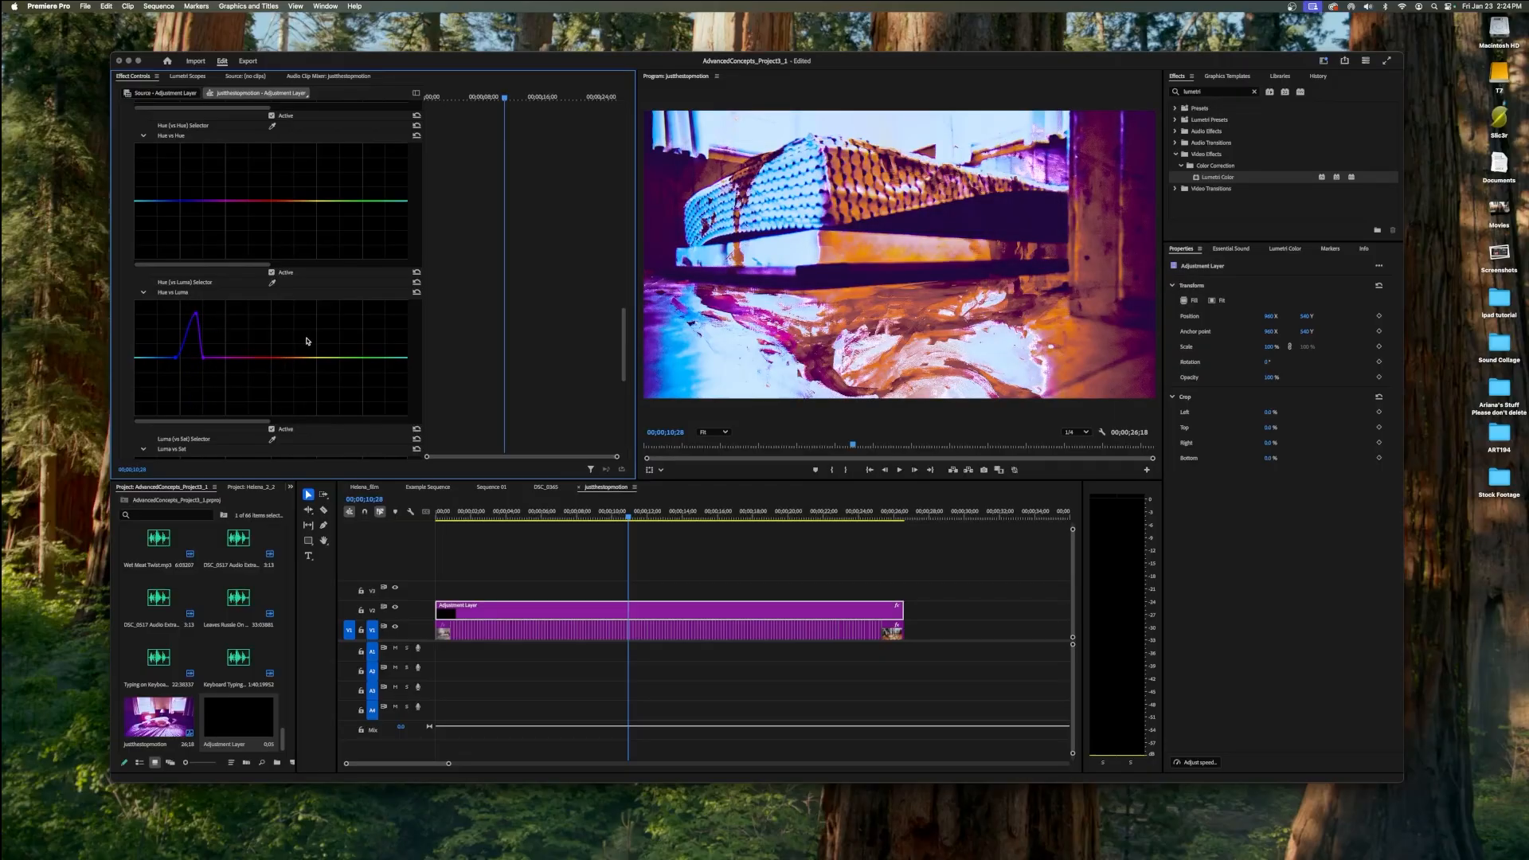
Shift the shadows, midtones and highlights in Color Wheels & Match to give the image a redder cast.
{"action": "scroll", "coordinate": [307, 340], "scroll_direction": "down", "scroll_amount": 3}
{"action": "scroll", "coordinate": [307, 340], "scroll_direction": "down", "scroll_amount": 2}
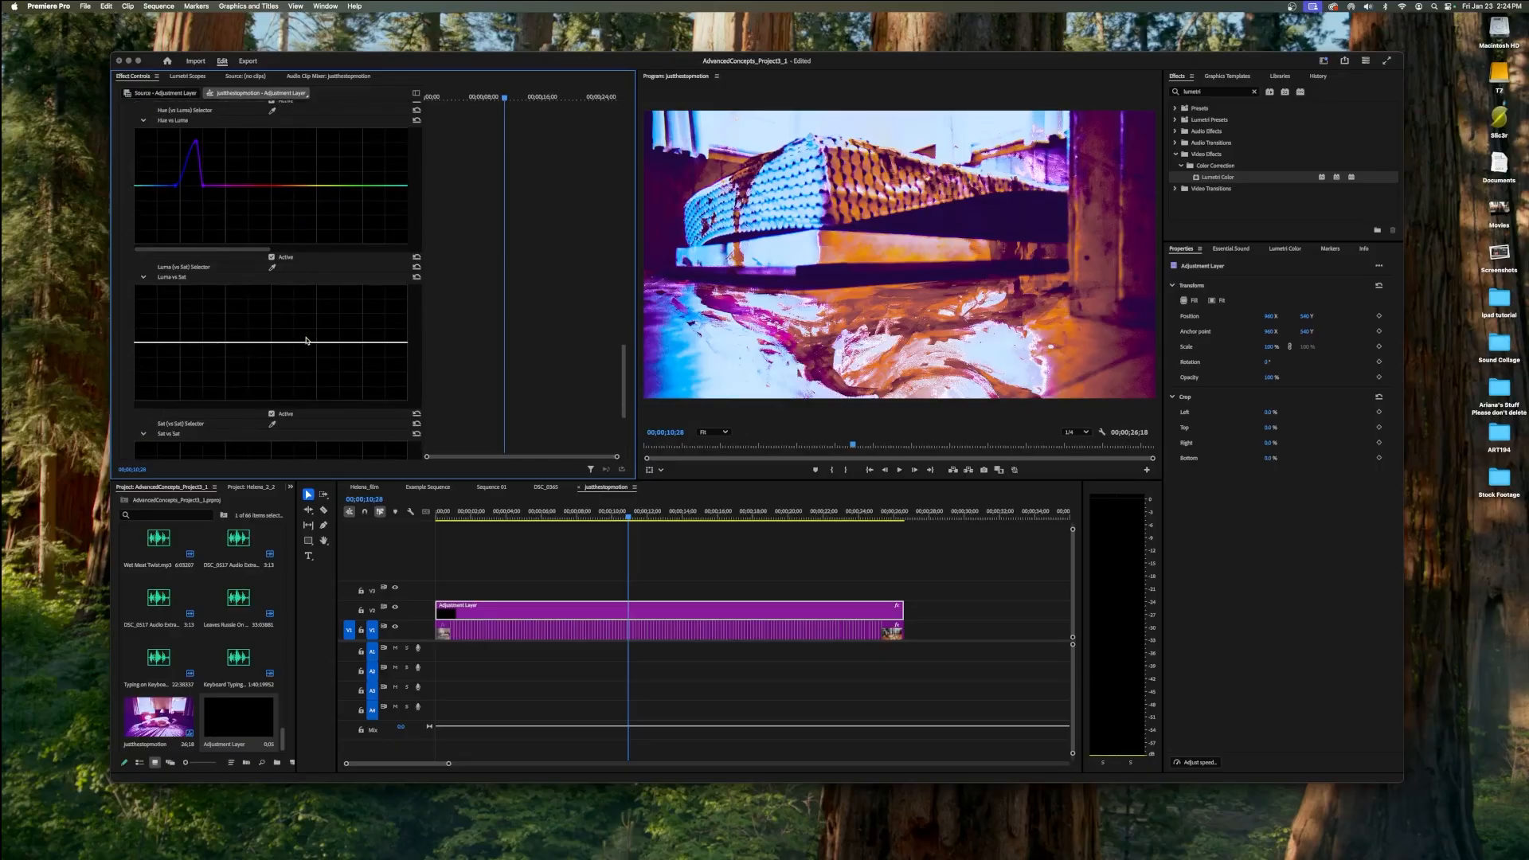
{"action": "scroll", "coordinate": [307, 340], "scroll_direction": "down", "scroll_amount": 4}
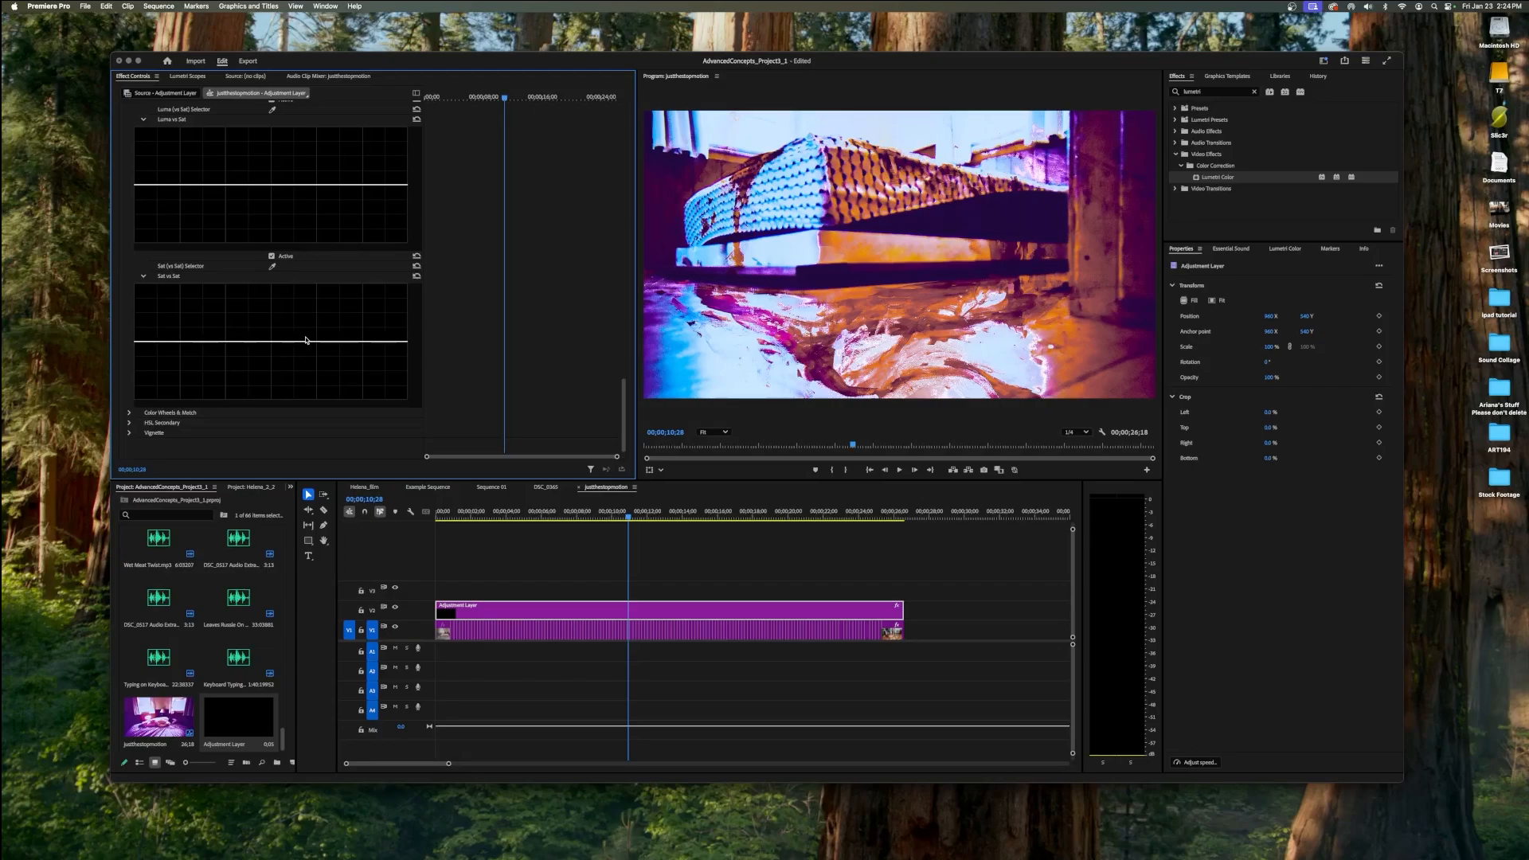
{"action": "left_click", "coordinate": [129, 413]}
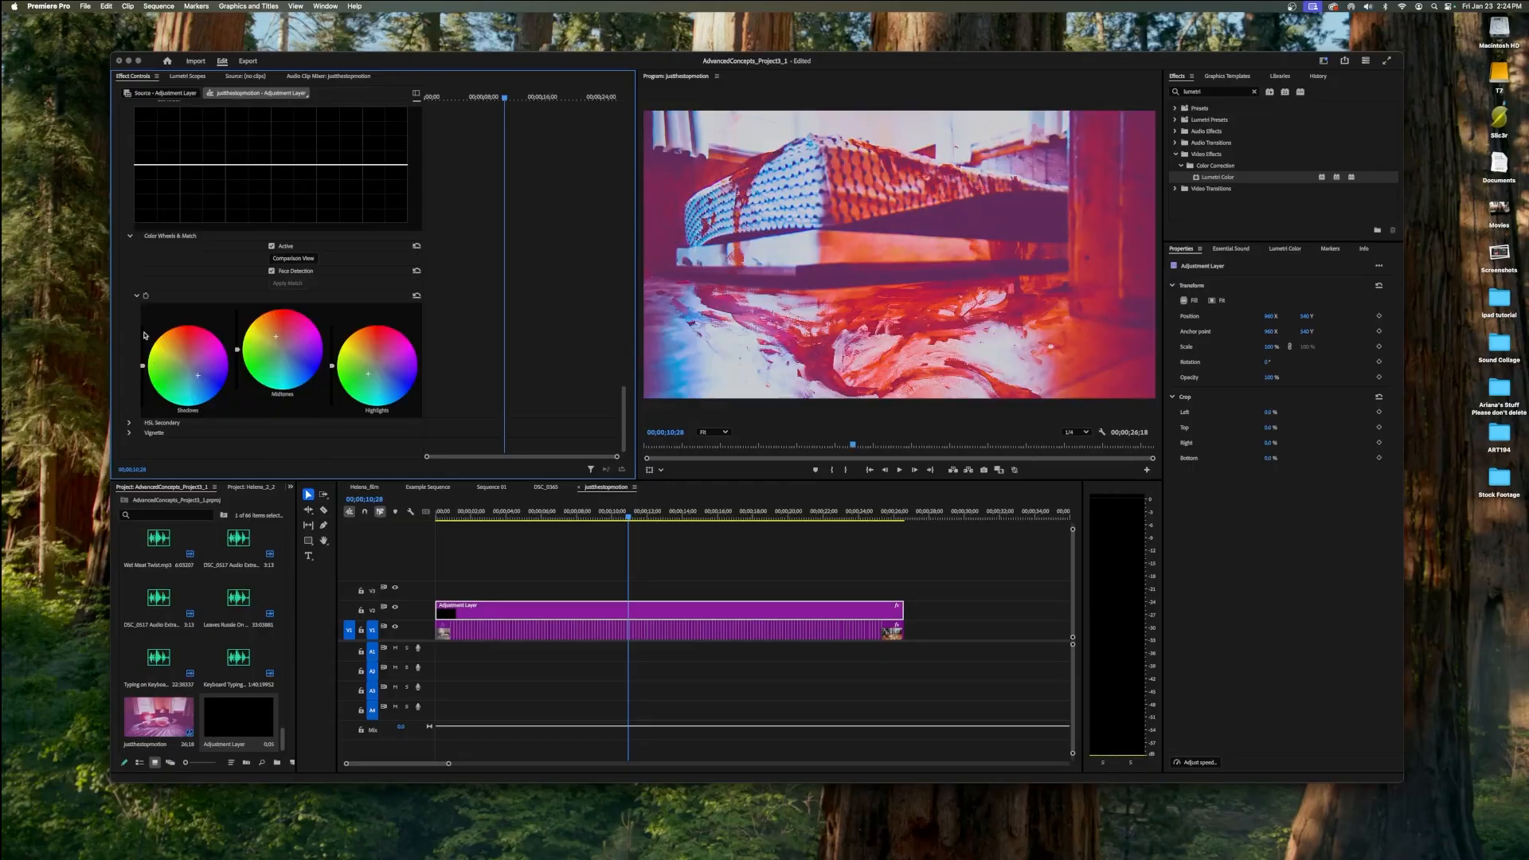
Add a dark vignette with a negative amount, and adjust its midpoint and feather.
{"action": "left_click", "coordinate": [129, 432]}
{"action": "scroll", "coordinate": [171, 411], "scroll_direction": "down", "scroll_amount": 2}
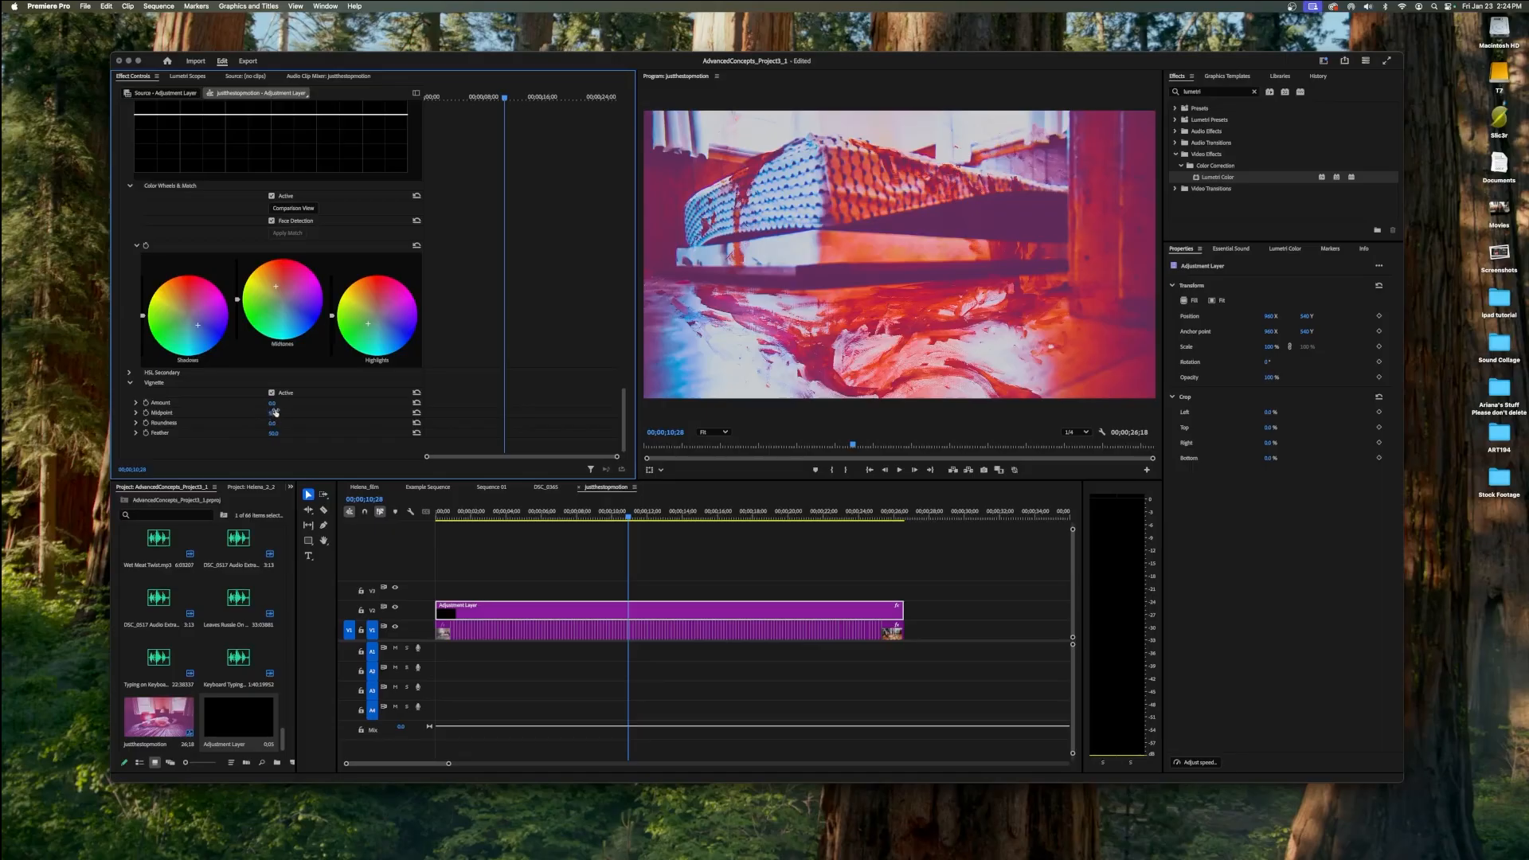
{"action": "mouse_move", "coordinate": [271, 406]}
{"action": "left_mouse_down"}
{"action": "mouse_move", "coordinate": [311, 406]}
{"action": "mouse_move", "coordinate": [270, 406]}
{"action": "left_mouse_up"}
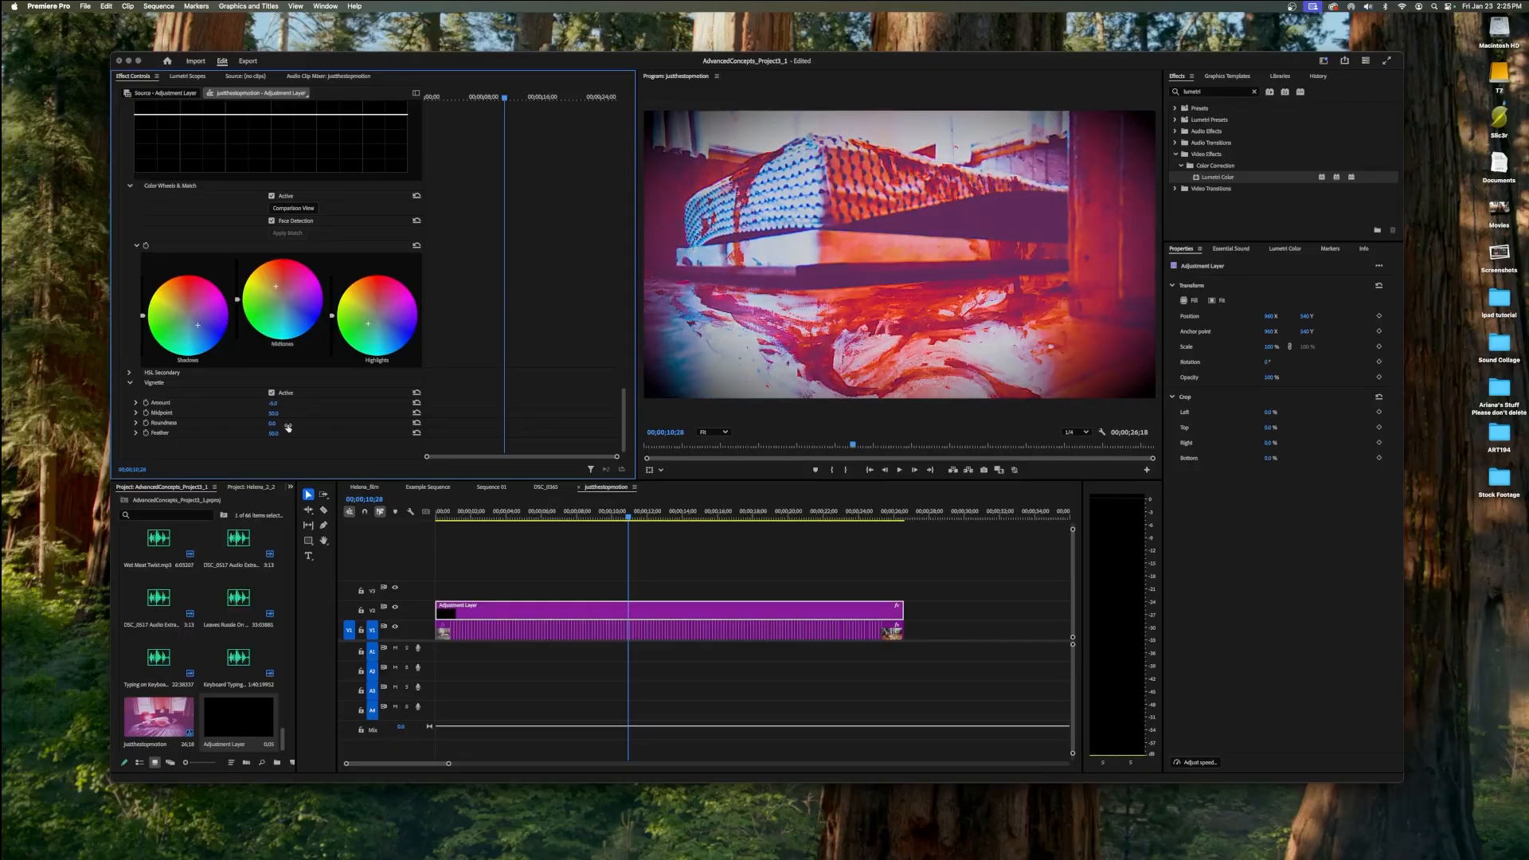
{"action": "mouse_move", "coordinate": [272, 413]}
{"action": "left_mouse_down"}
{"action": "mouse_move", "coordinate": [249, 413]}
{"action": "mouse_move", "coordinate": [303, 433]}
{"action": "mouse_move", "coordinate": [281, 433]}
{"action": "left_mouse_up"}
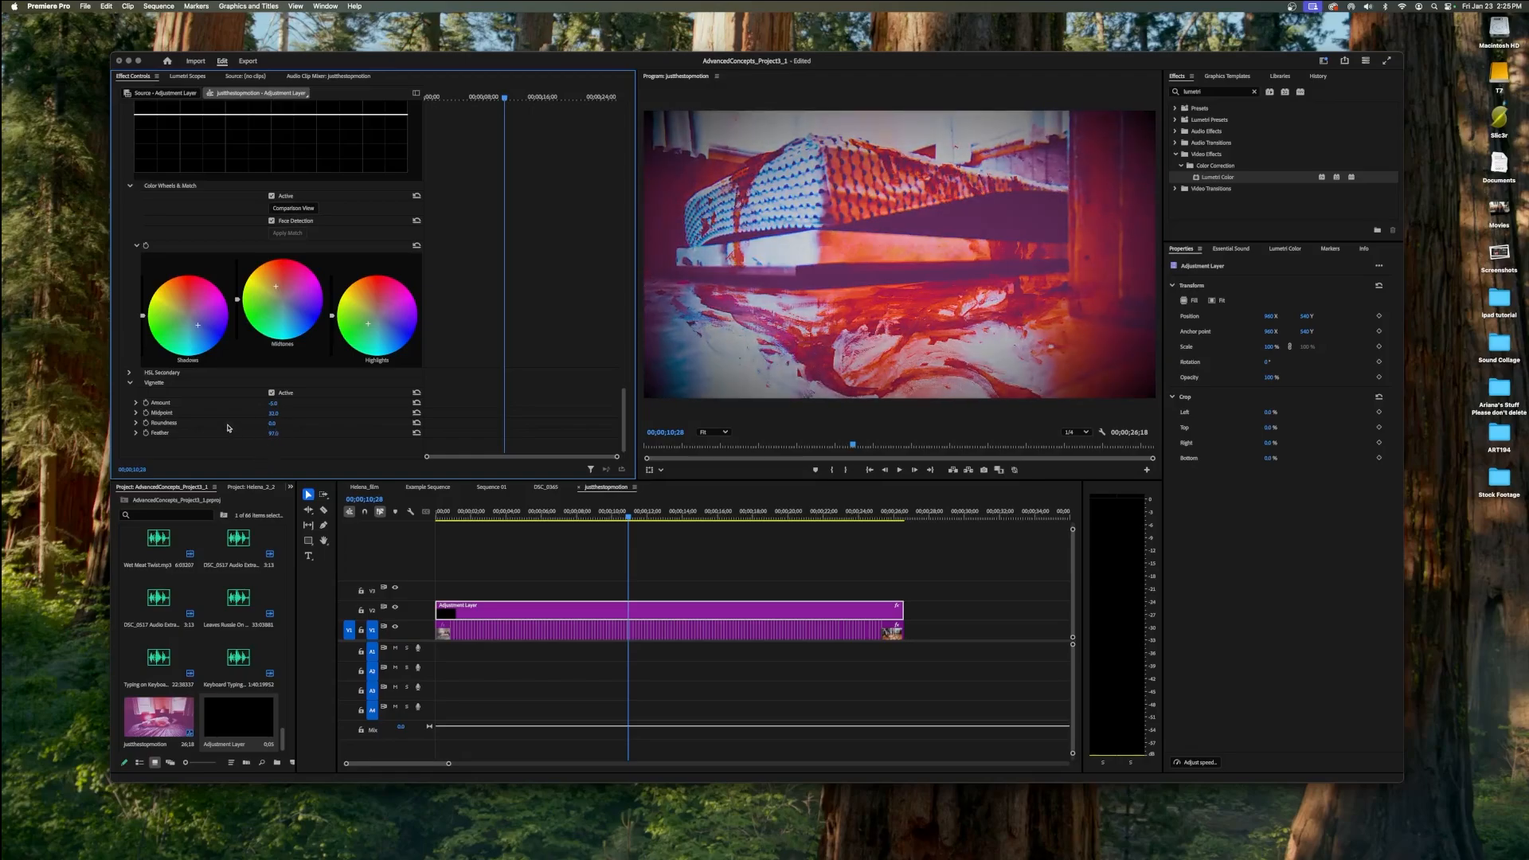
{"action": "scroll", "coordinate": [237, 370], "scroll_direction": "up", "scroll_amount": 10}
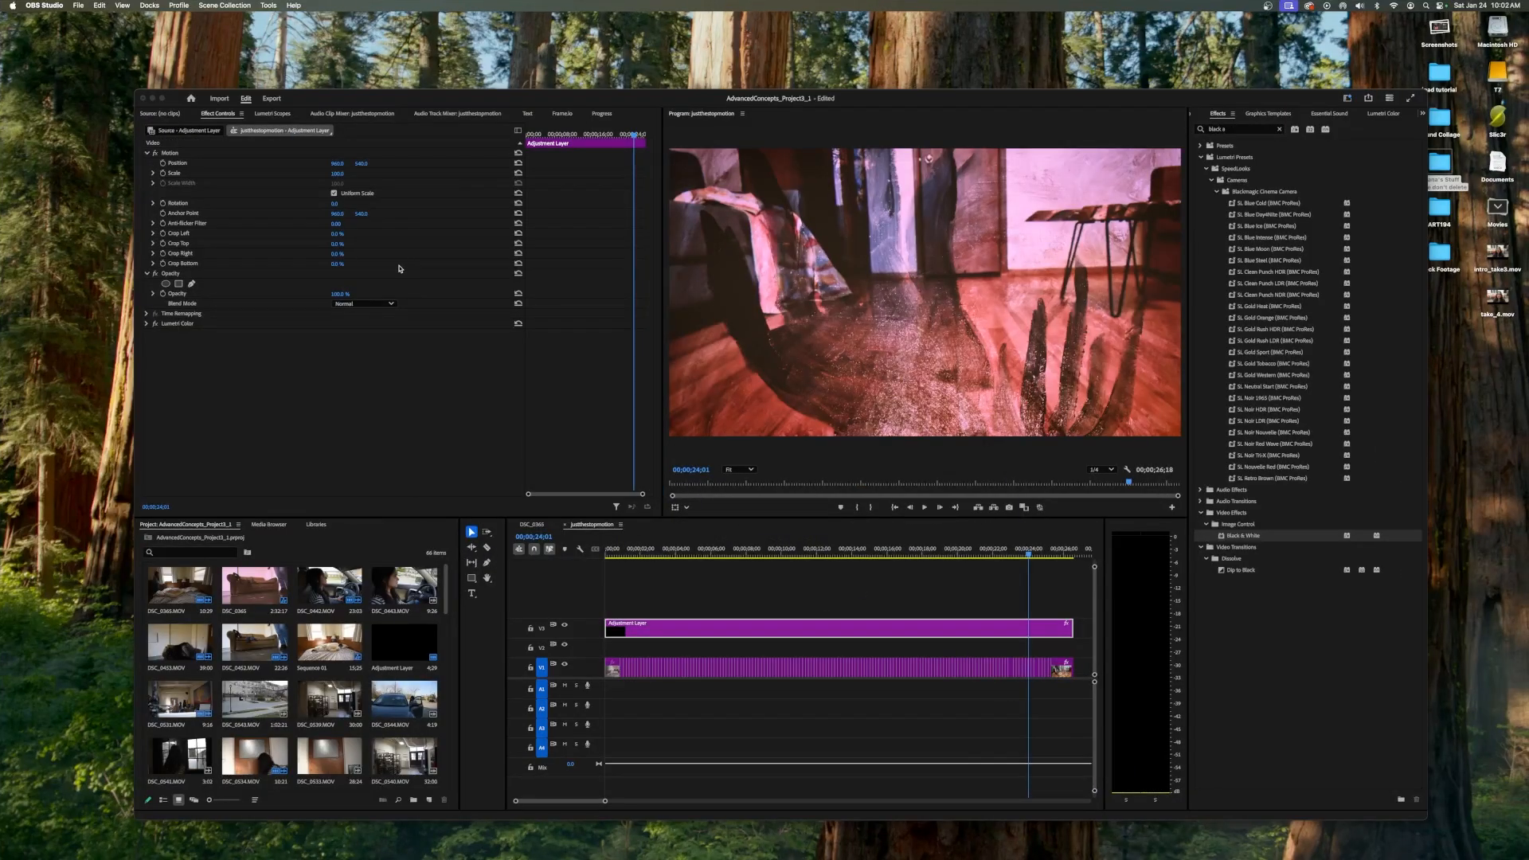
Search the effects for "black" and apply the Black & White effect to the adjustment layer.
{"action": "left_click", "coordinate": [1237, 132]}
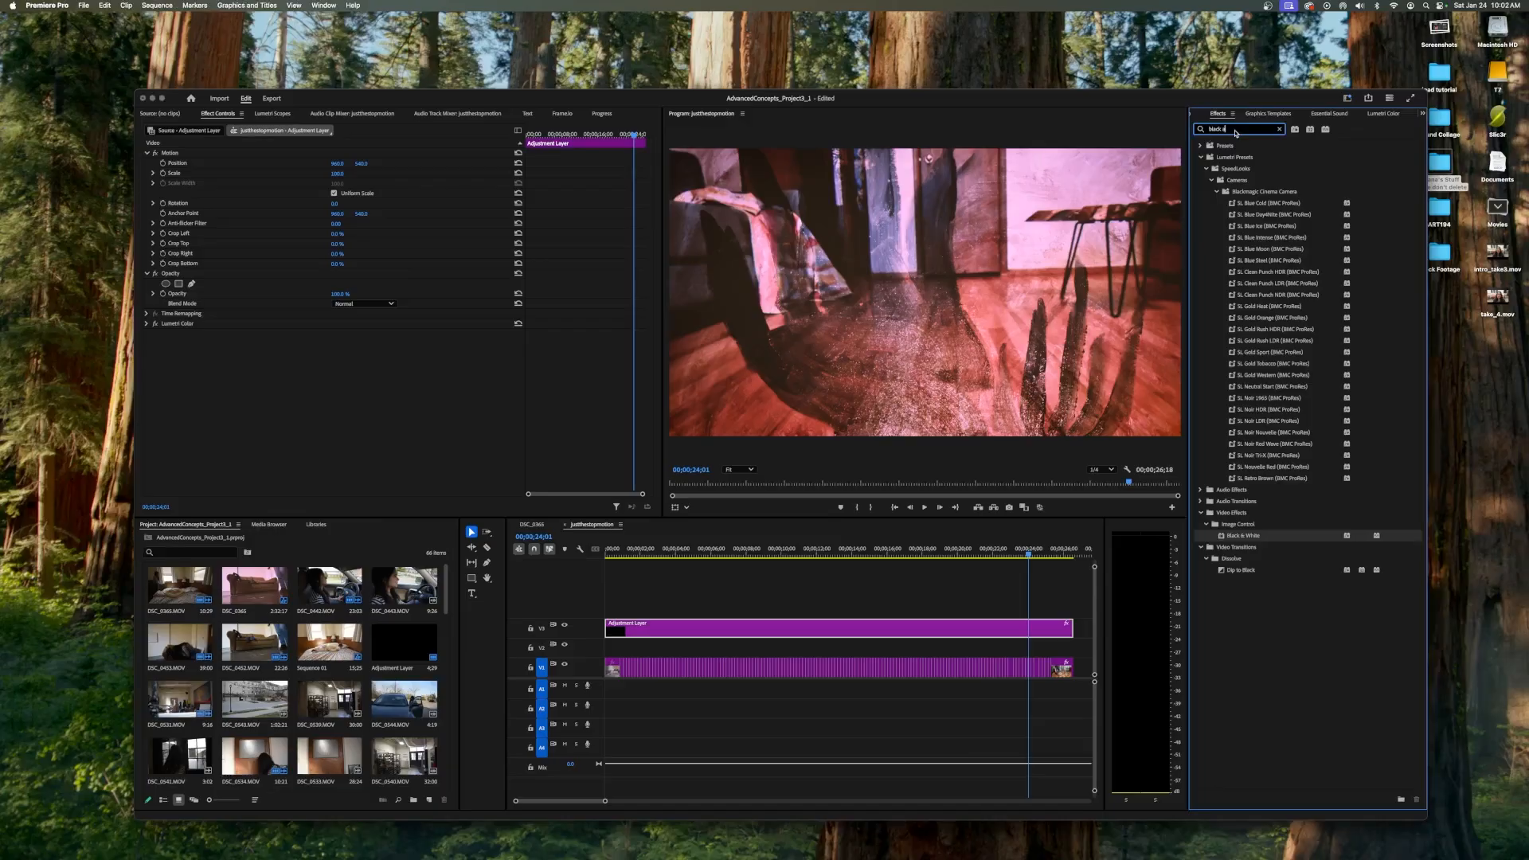
{"action": "key", "text": "BackSpace"}
{"action": "key", "text": "BackSpace"}
{"action": "key", "text": "BackSpace"}
{"action": "key", "text": "BackSpace"}
{"action": "key", "text": "BackSpace"}
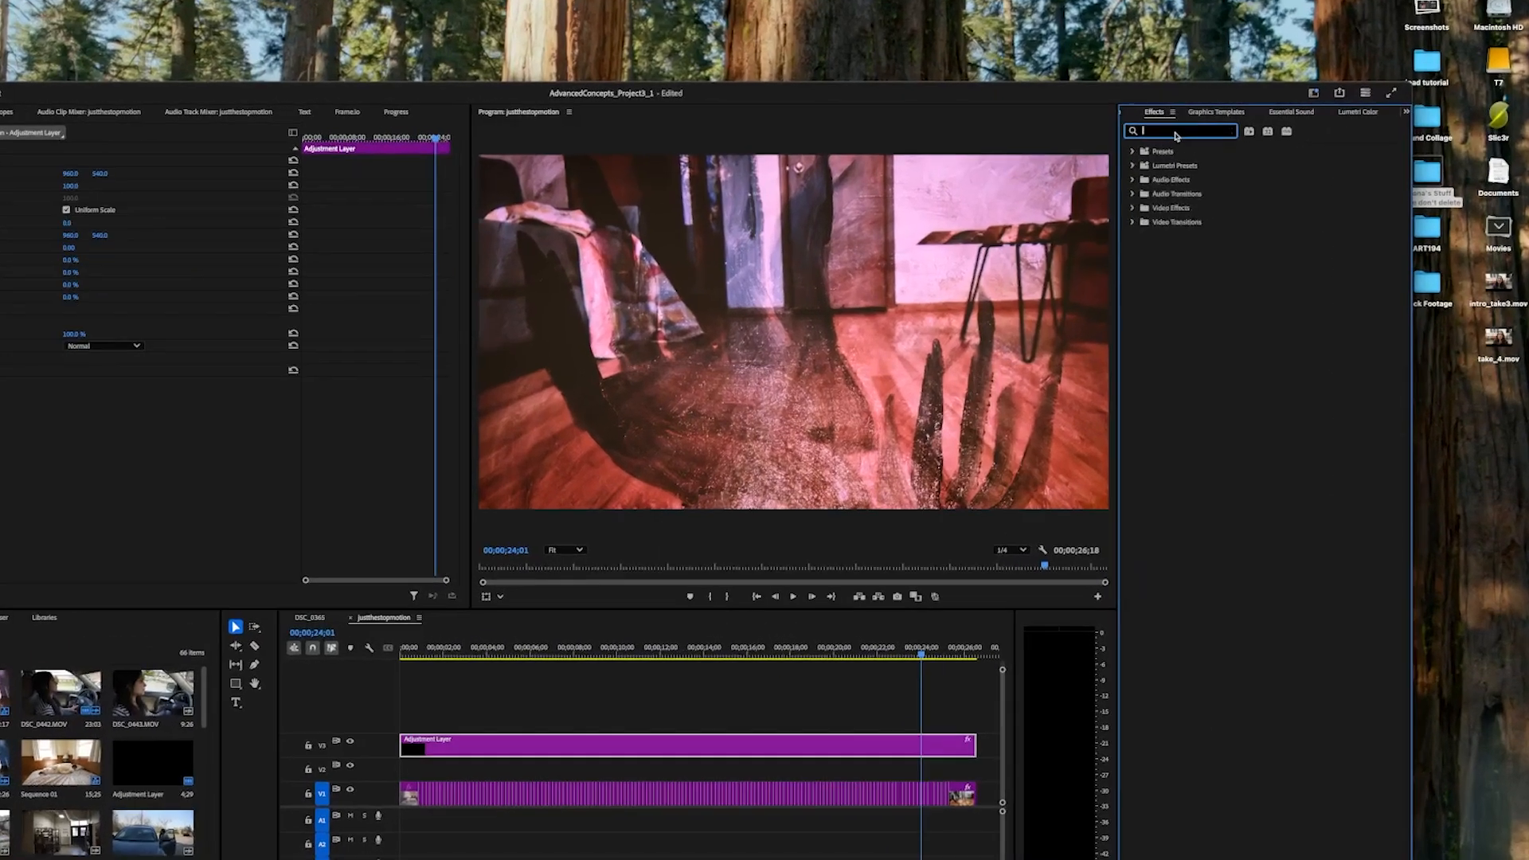
{"action": "type", "text": "black and"}
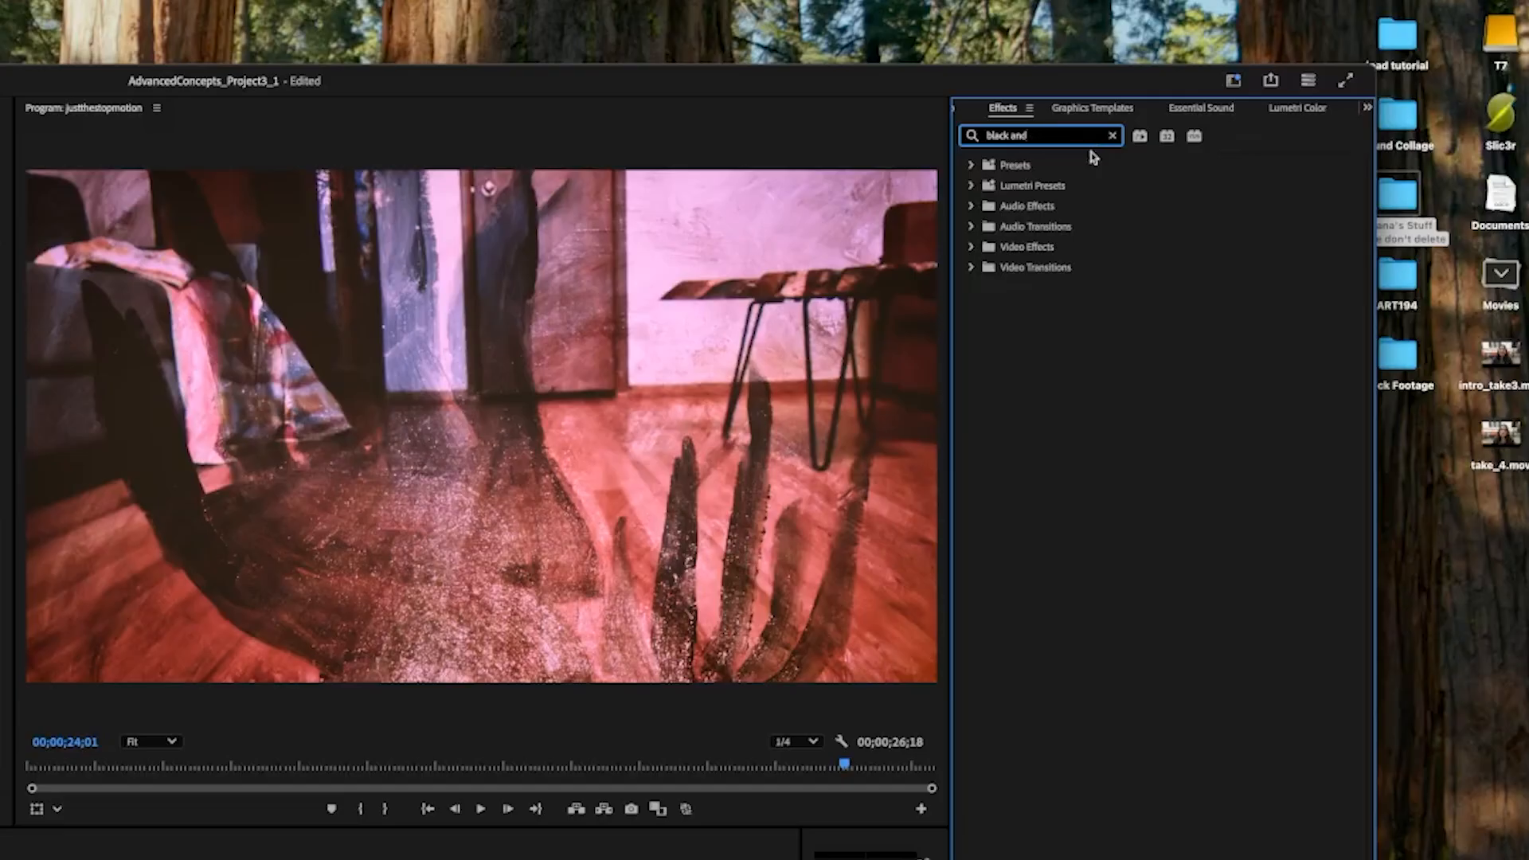
{"action": "key", "text": "BackSpace"}
{"action": "key", "text": "BackSpace"}
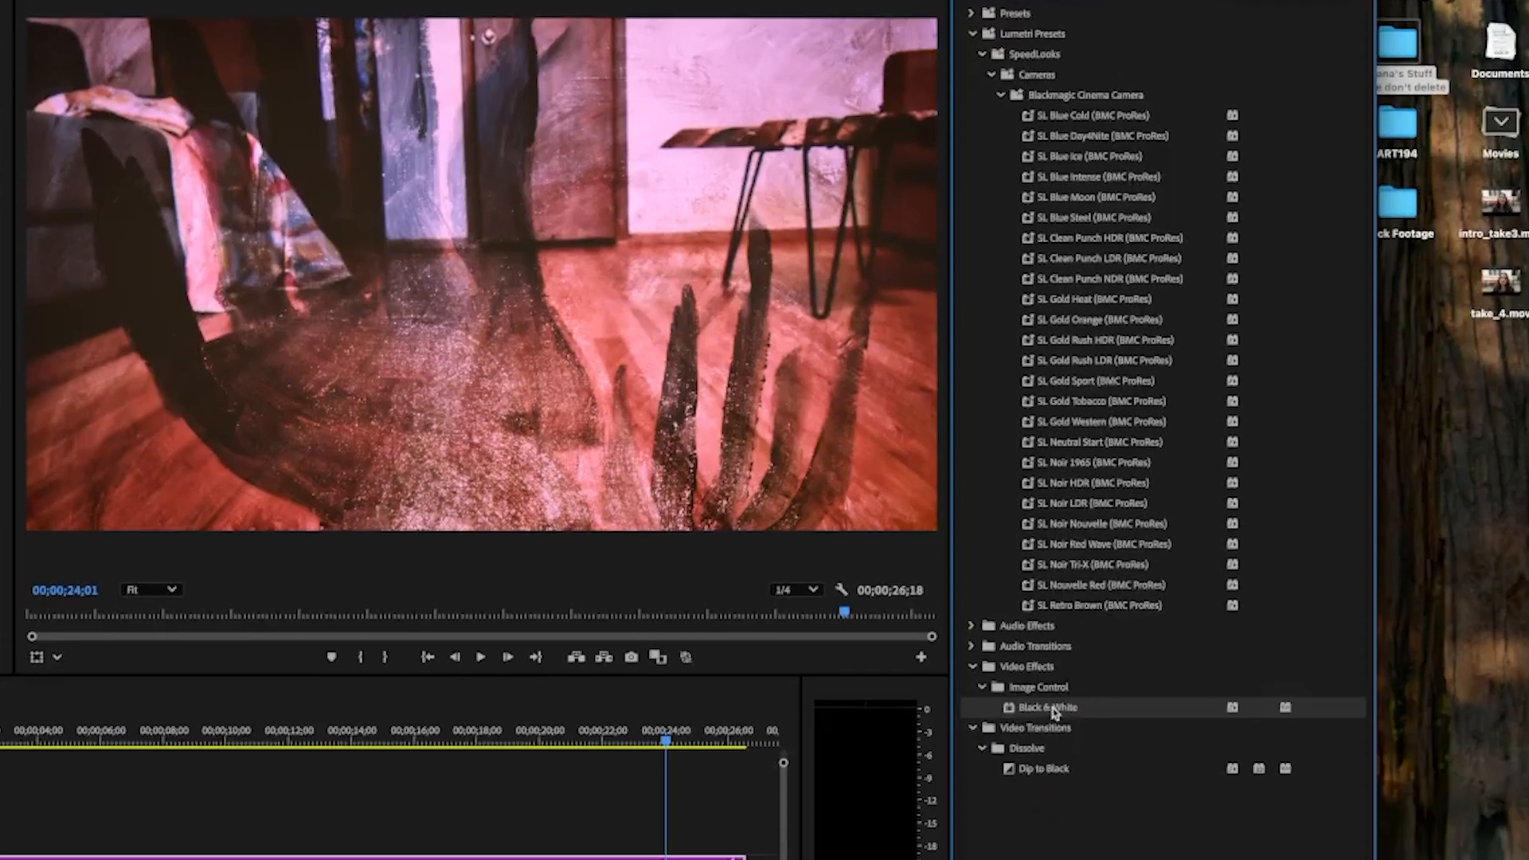
{"action": "left_click_drag", "start_coordinate": [1048, 855], "coordinate": [407, 838]}
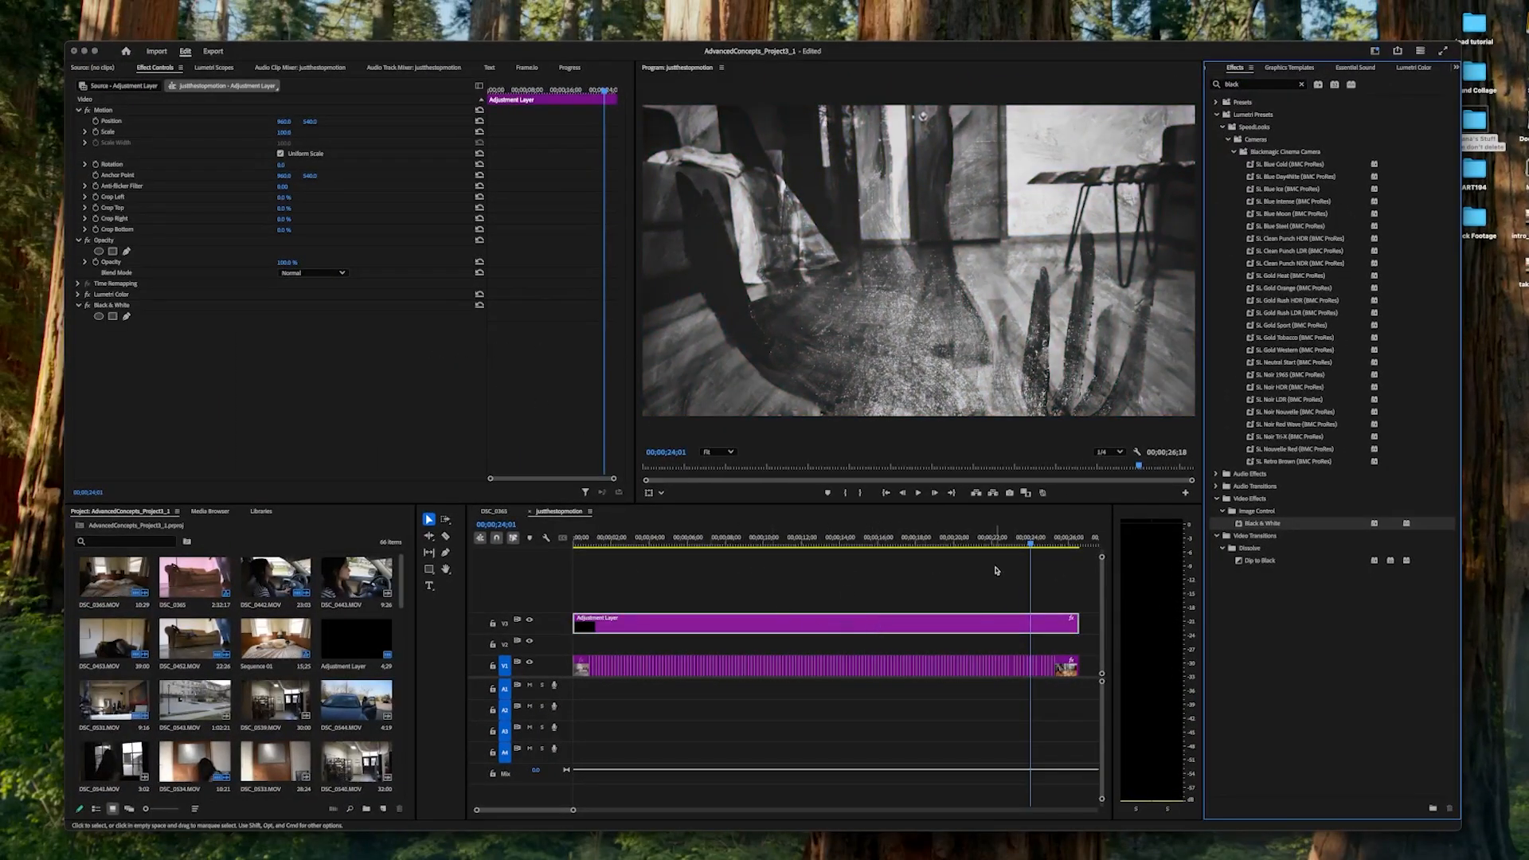
Trim the adjustment layer's end back to 00;00;14;09 and play the sequence past that point.
{"action": "left_click_drag", "start_coordinate": [1033, 545], "coordinate": [845, 547]}
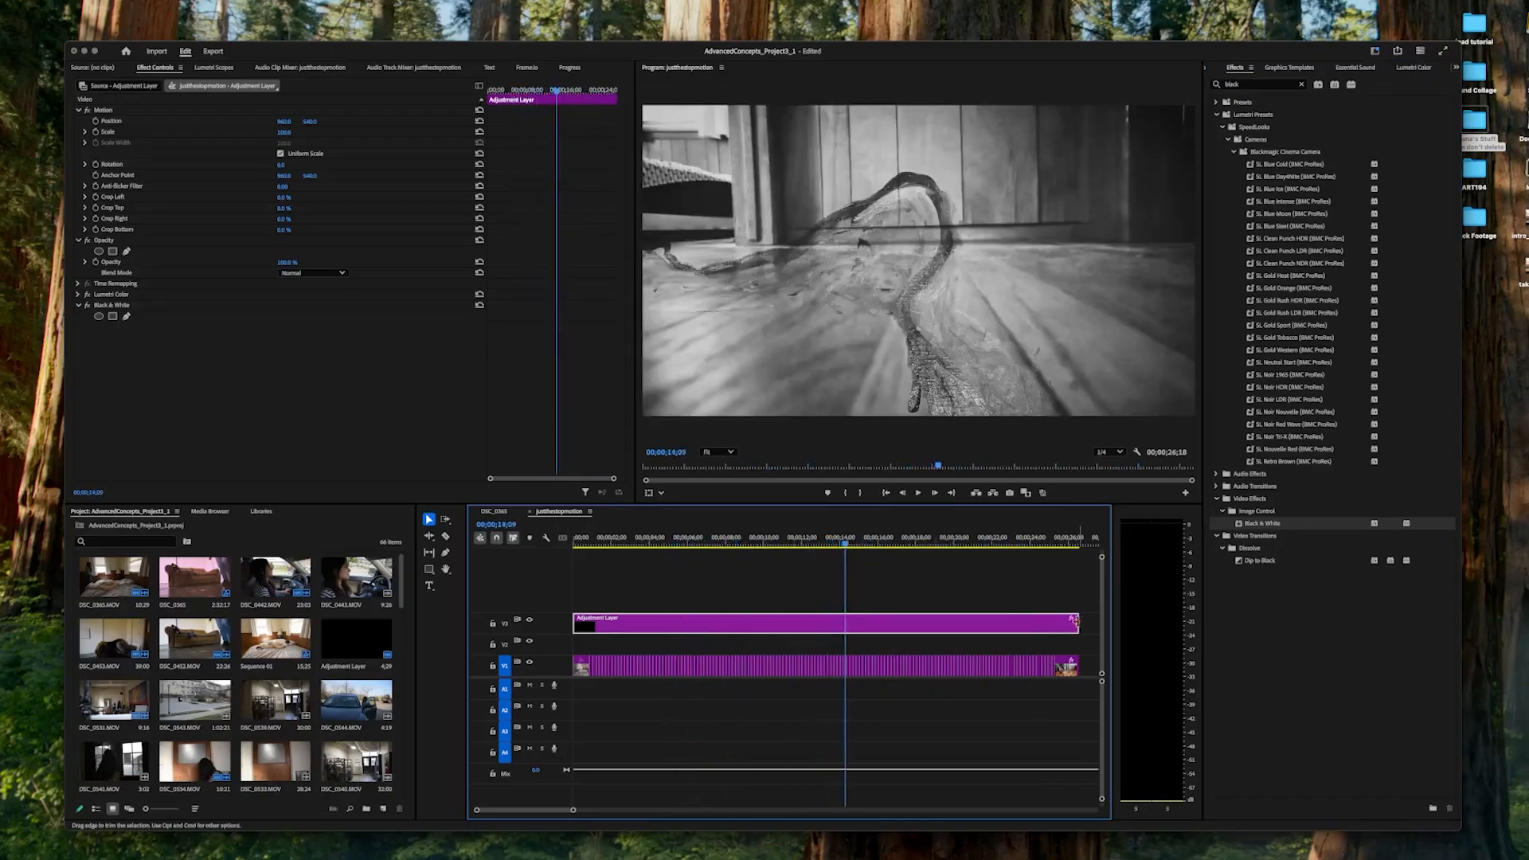
{"action": "left_click_drag", "start_coordinate": [1056, 622], "coordinate": [844, 621]}
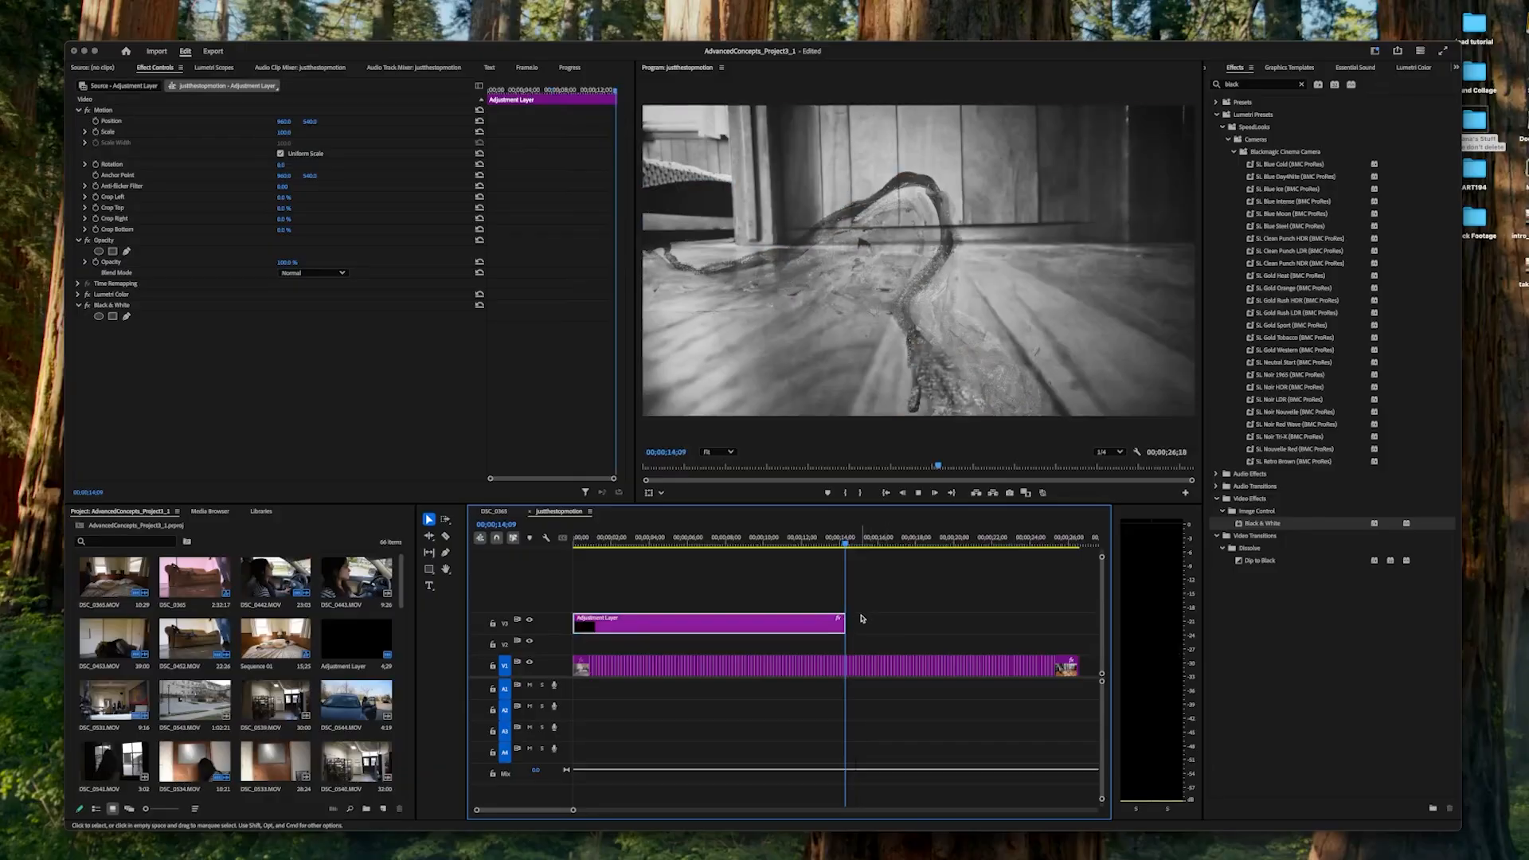
{"action": "key", "text": "space"}
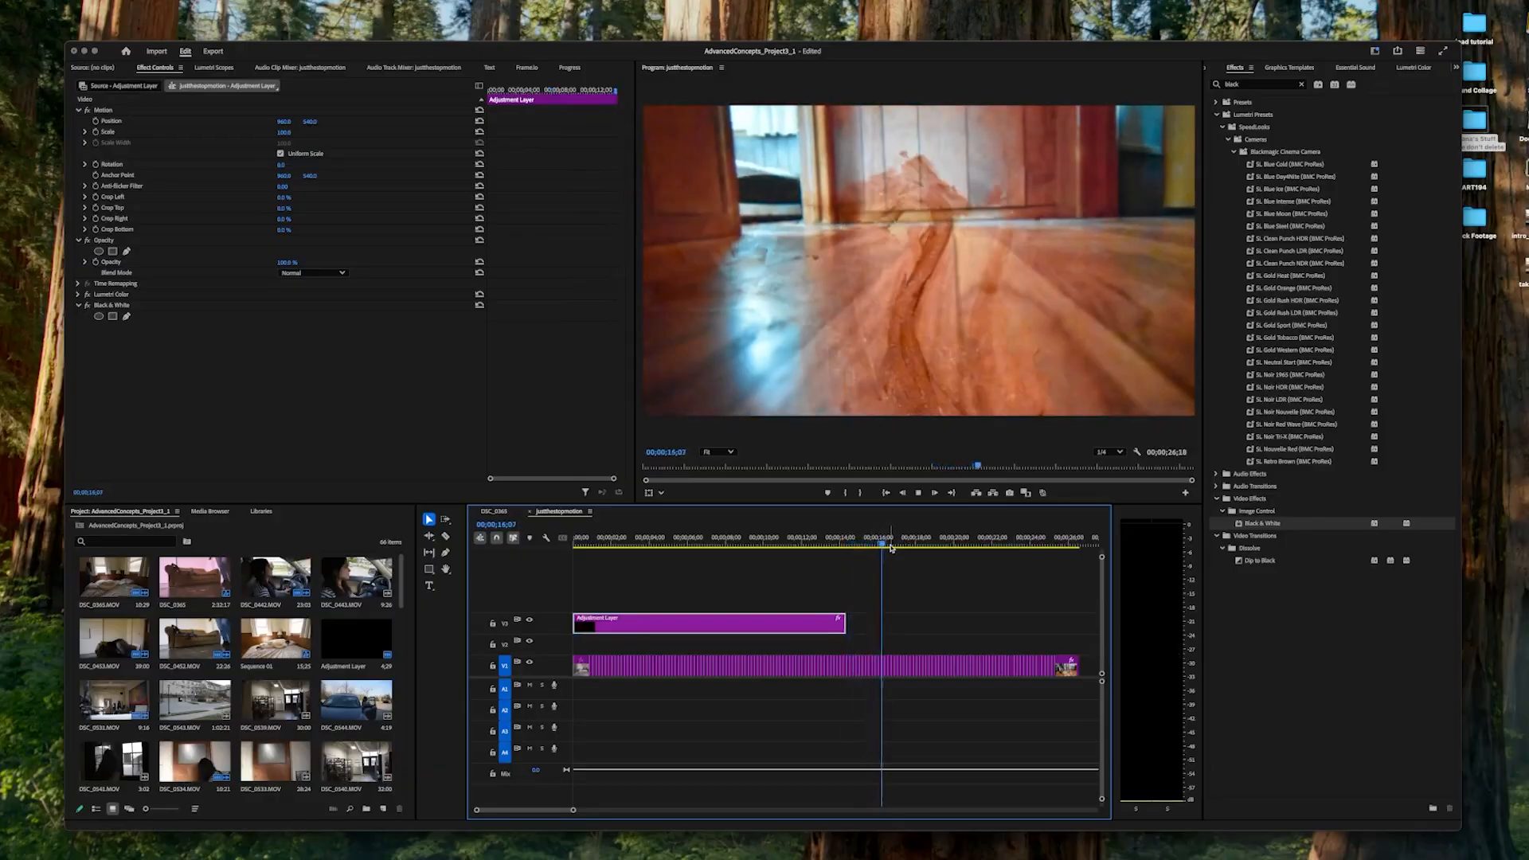
{"action": "key", "text": "space"}
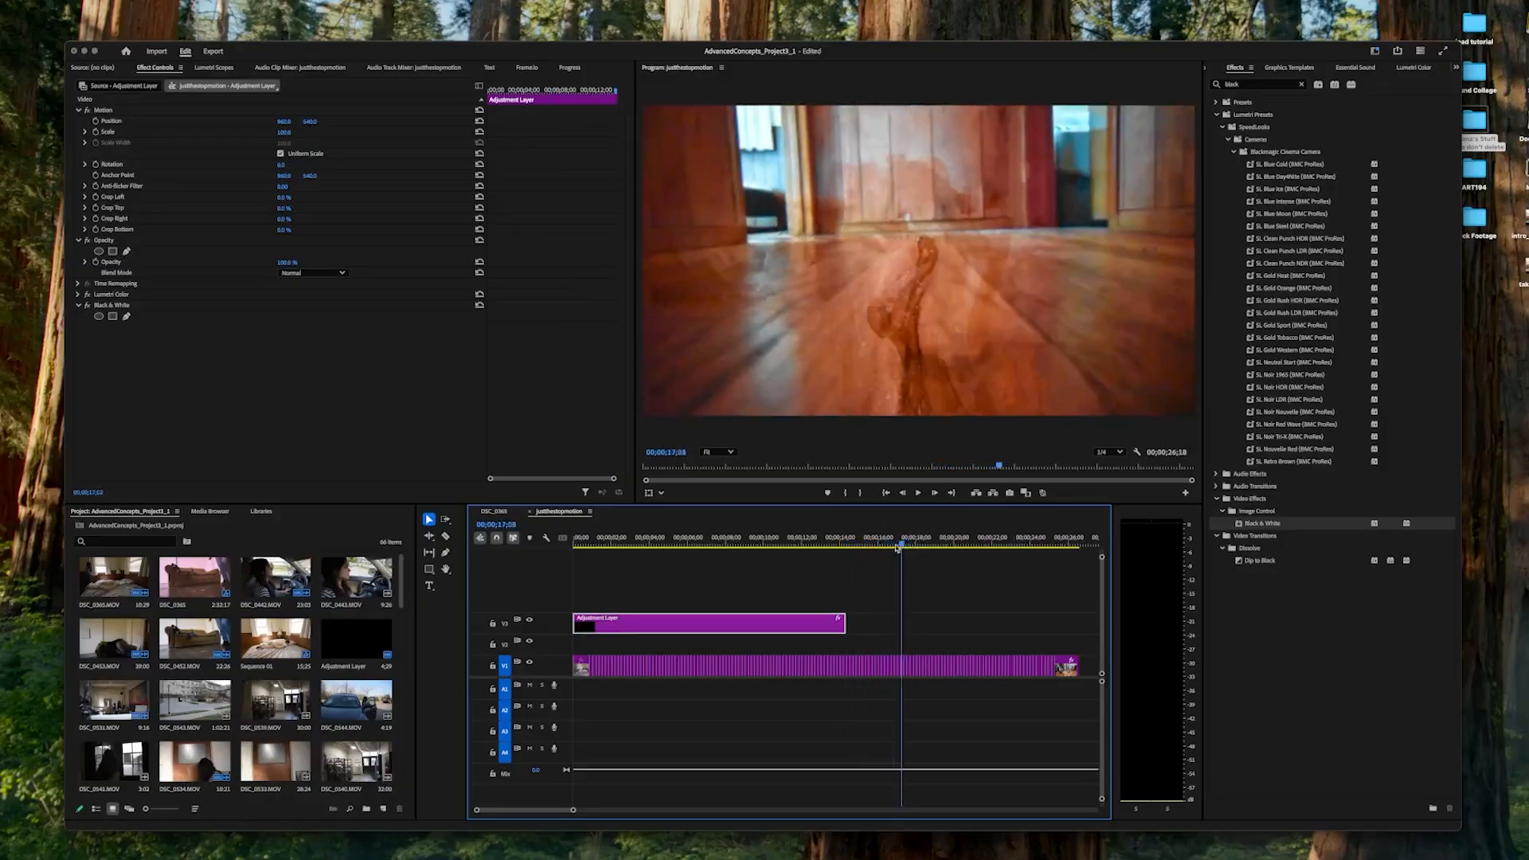
Extend the adjustment layer back out towards the end of the stop-motion clips.
{"action": "left_click", "coordinate": [805, 545]}
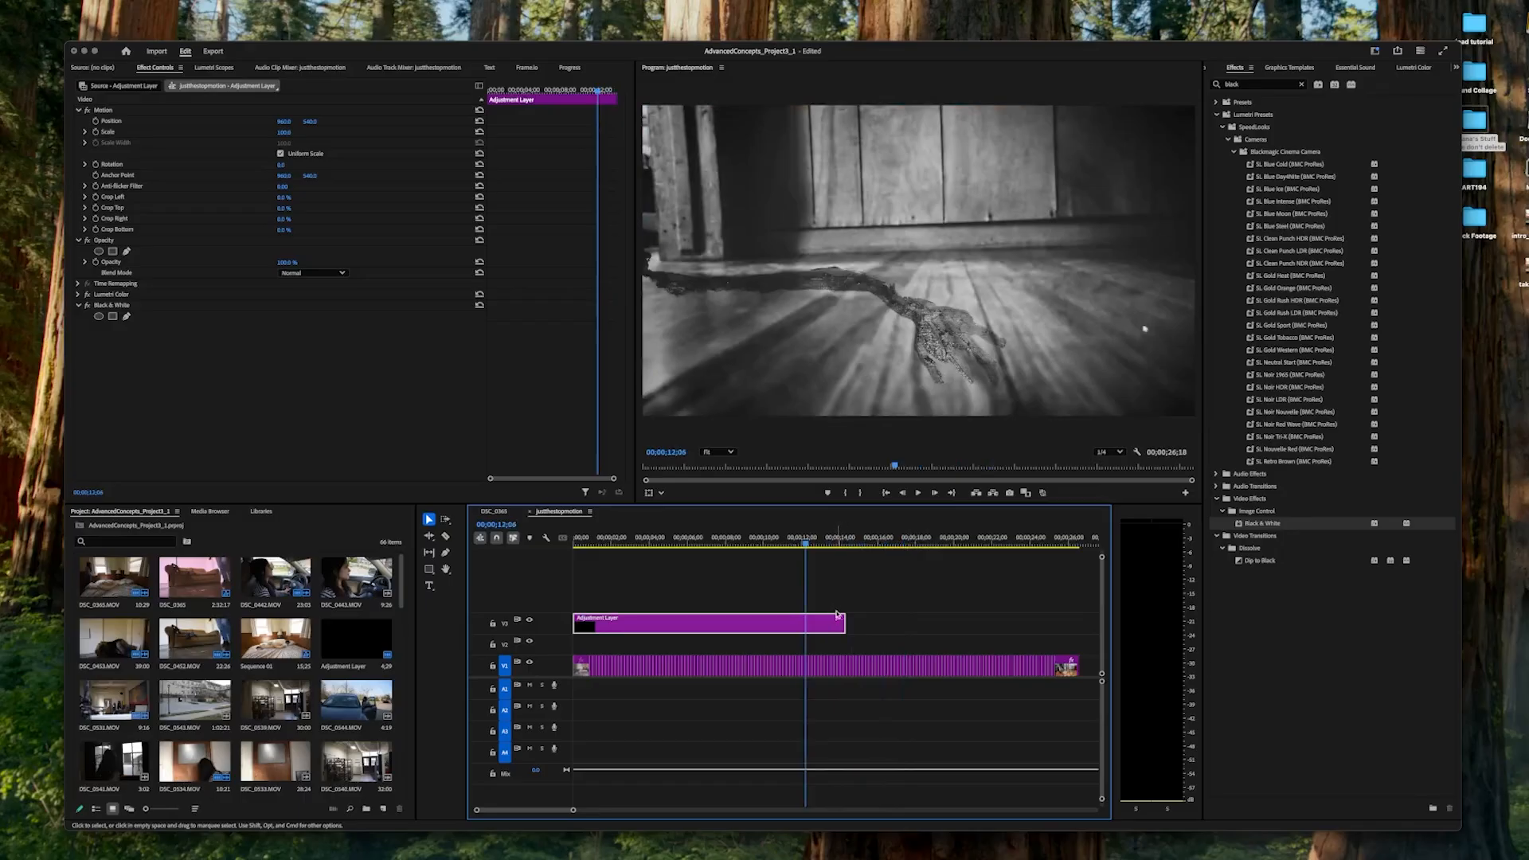
{"action": "left_click_drag", "start_coordinate": [851, 617], "coordinate": [1075, 621]}
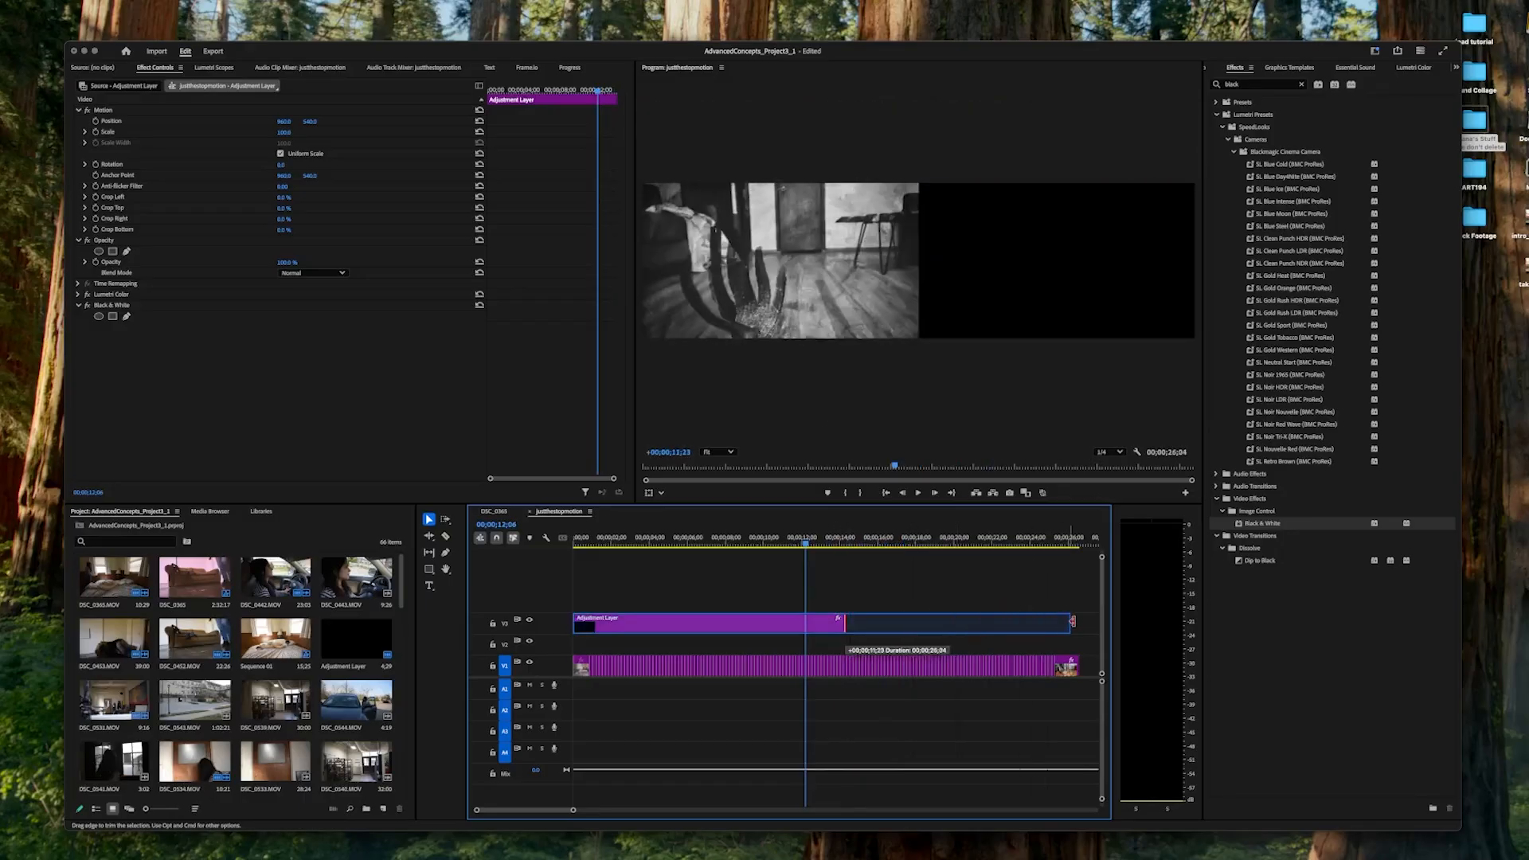